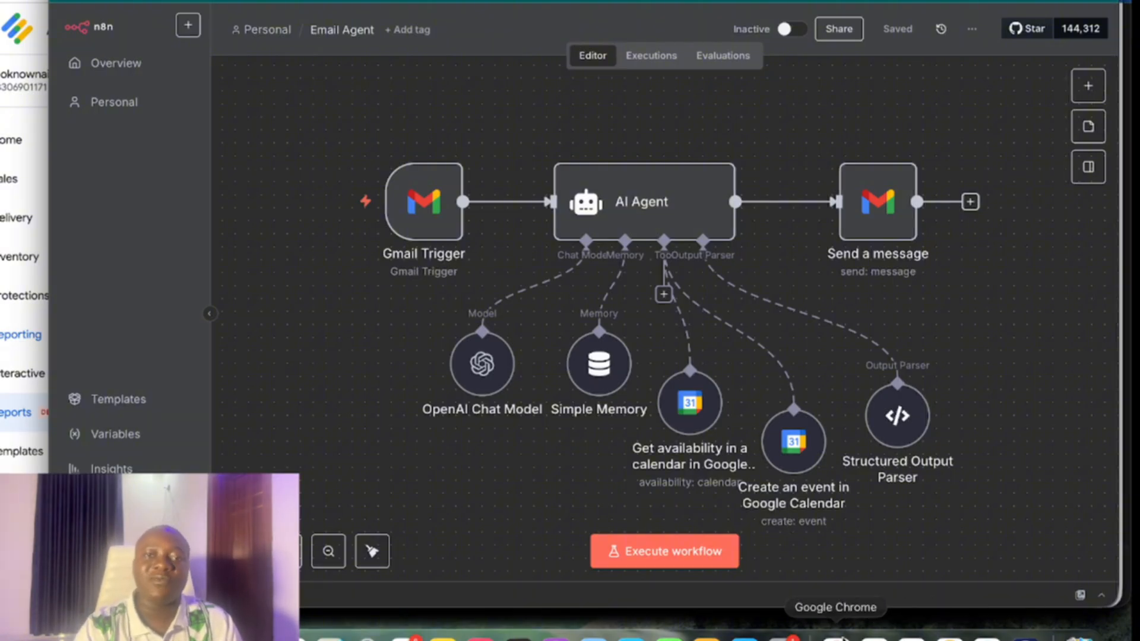
Open the AI Agent node and review its 'Define below' prompt, output format and system message
{"action": "mouse_move", "coordinate": [408, 190]}
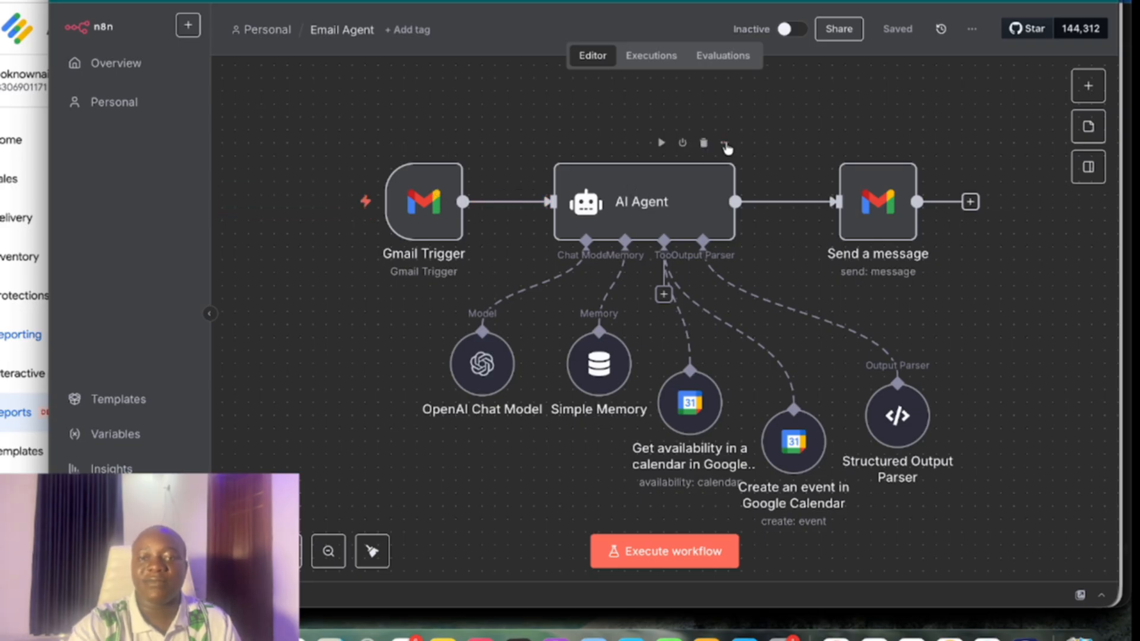
{"action": "left_click", "coordinate": [724, 143]}
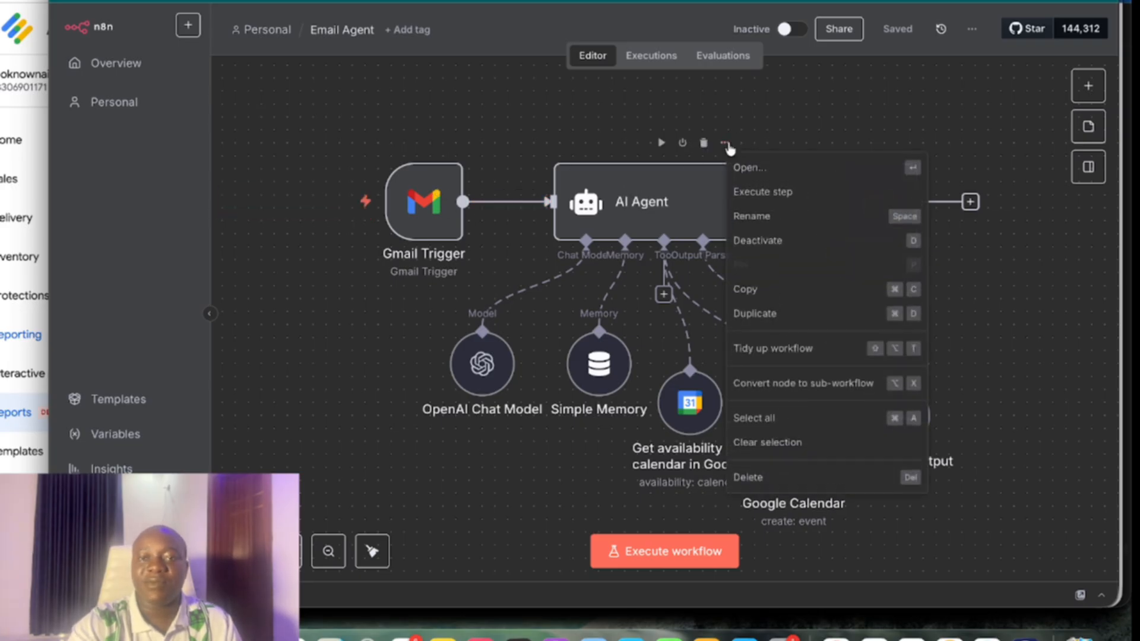
{"action": "left_click", "coordinate": [798, 169]}
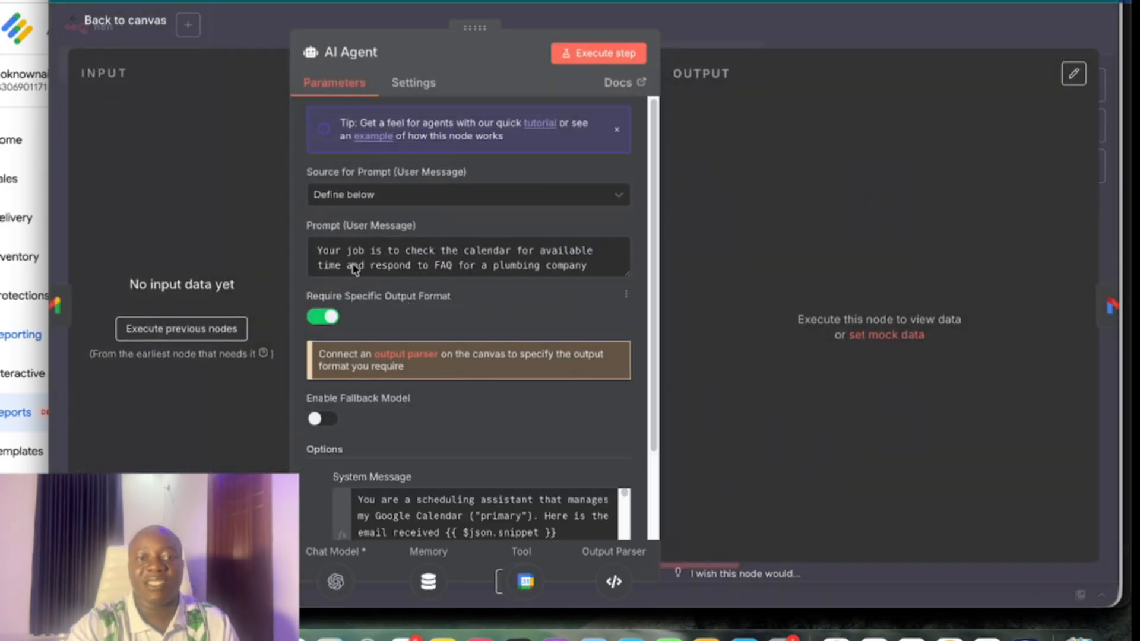
{"action": "left_click", "coordinate": [398, 198]}
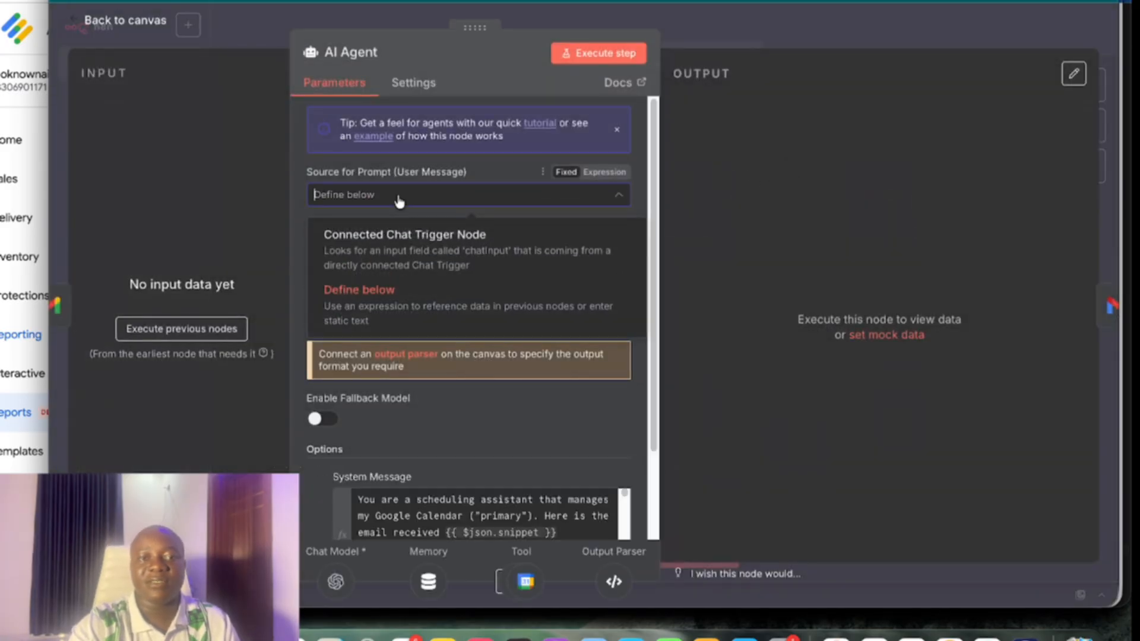
{"action": "left_click", "coordinate": [369, 307]}
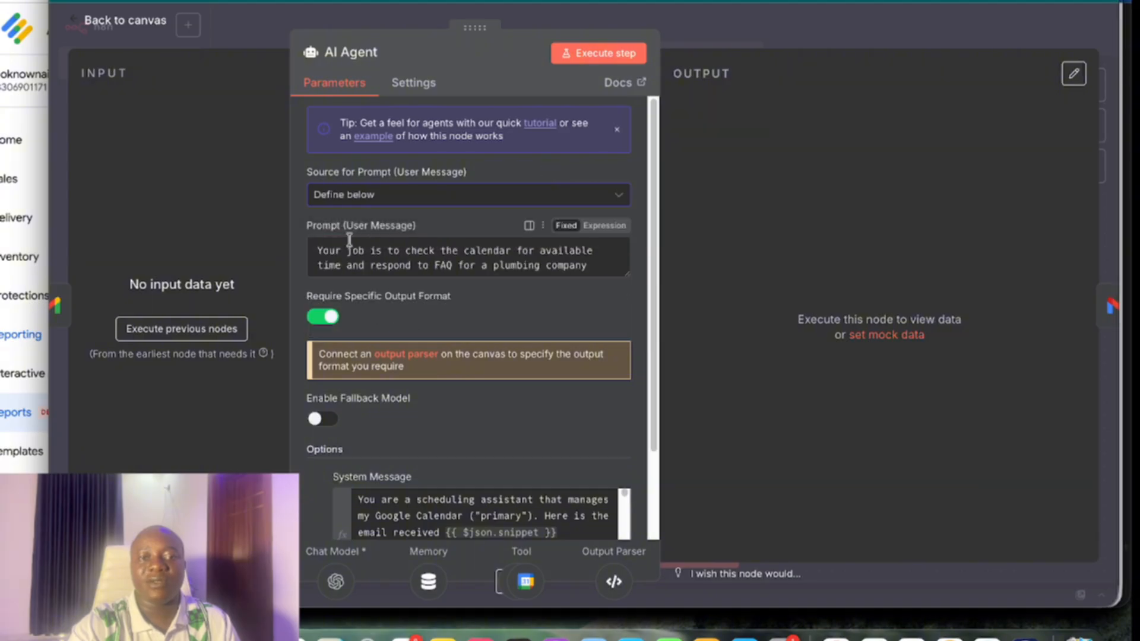
{"action": "scroll", "coordinate": [458, 333], "scroll_direction": "down", "scroll_amount": 2}
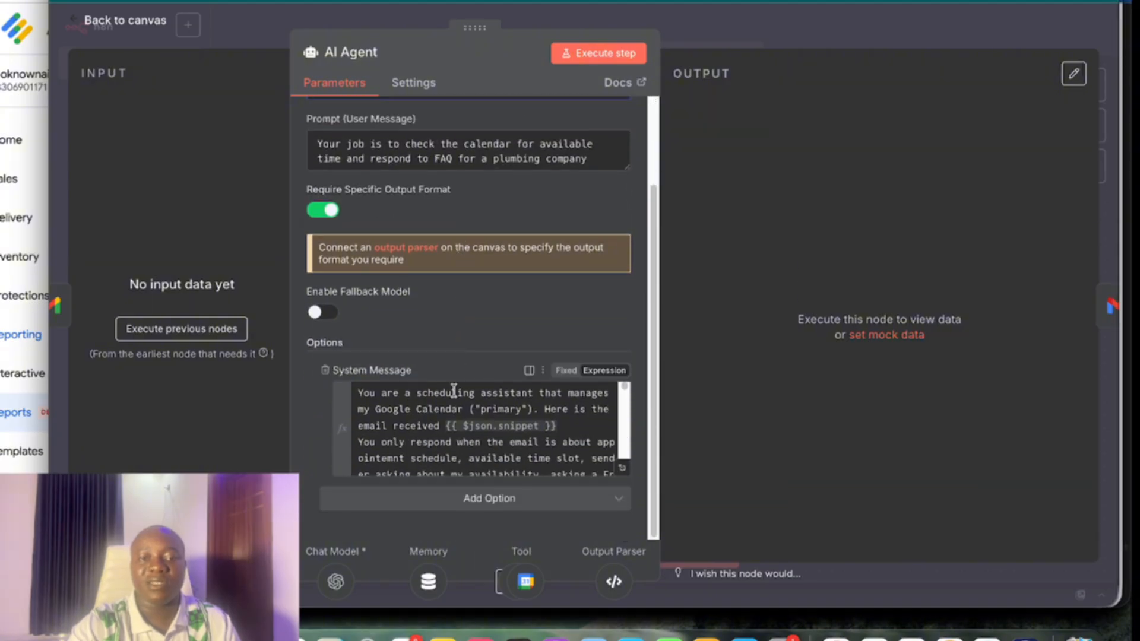
{"action": "scroll", "coordinate": [454, 392], "scroll_direction": "down", "scroll_amount": 3}
{"action": "scroll", "coordinate": [455, 397], "scroll_direction": "up", "scroll_amount": 3}
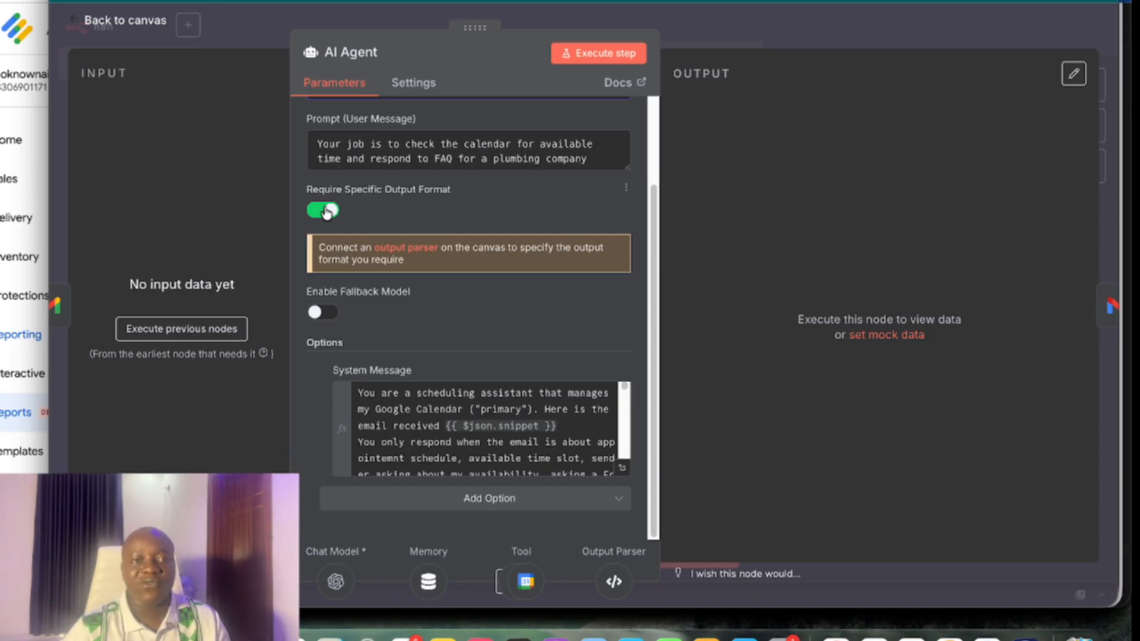
Inspect the Structured Output Parser's JSON example, then return to the workflow
{"action": "left_click", "coordinate": [140, 24]}
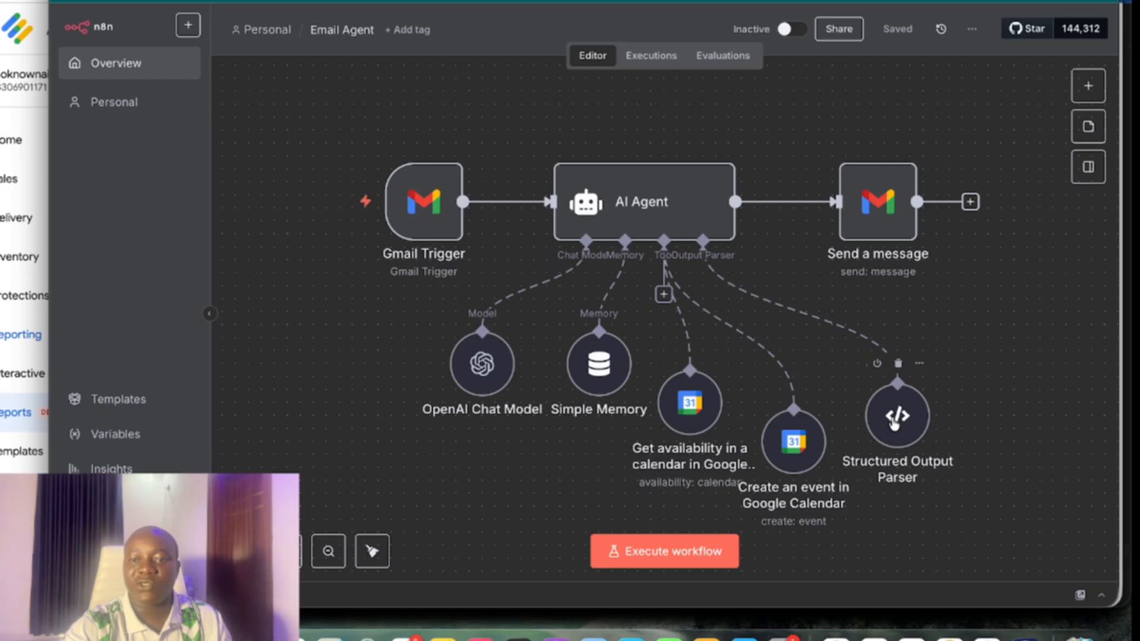
{"action": "left_click", "coordinate": [919, 363]}
{"action": "scroll", "coordinate": [901, 451], "scroll_direction": "up", "scroll_amount": 1}
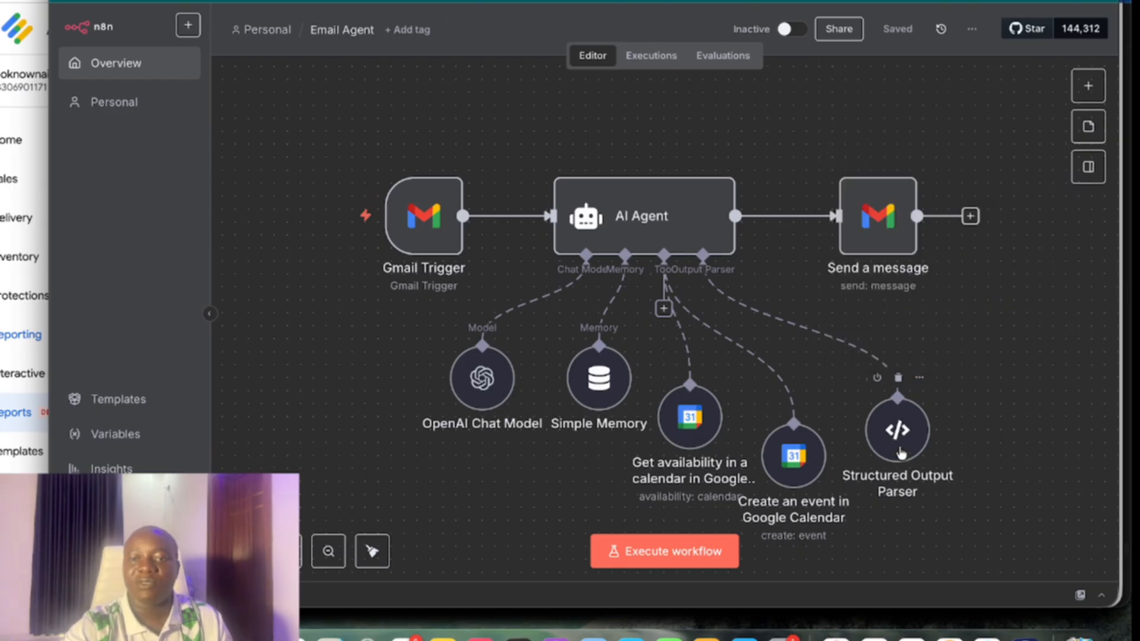
{"action": "left_click", "coordinate": [918, 415]}
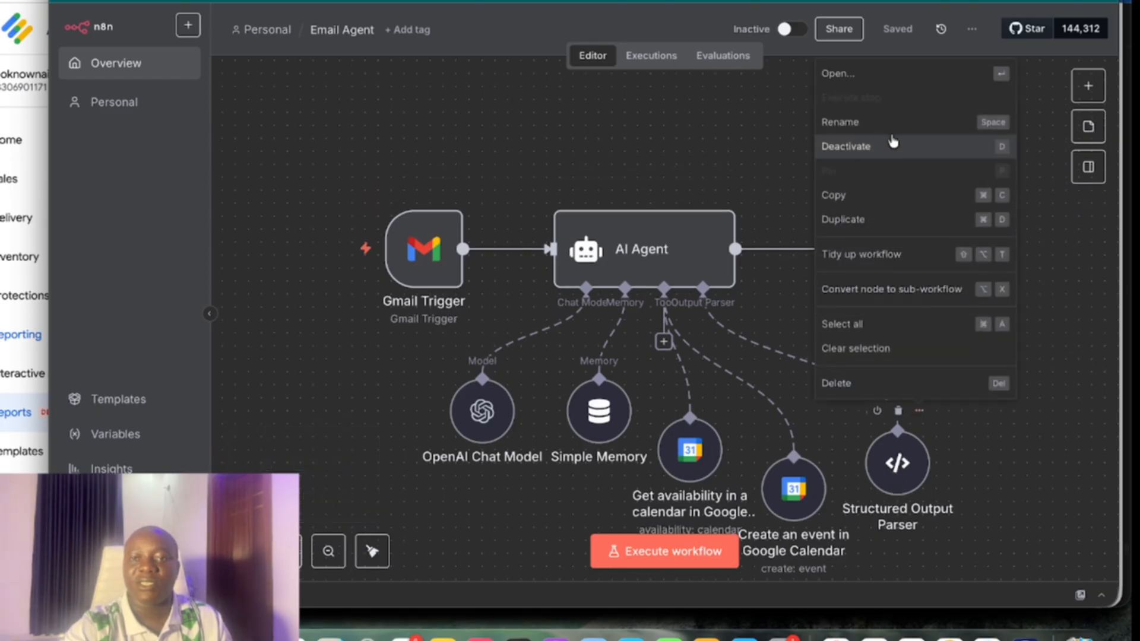
{"action": "left_click", "coordinate": [875, 86]}
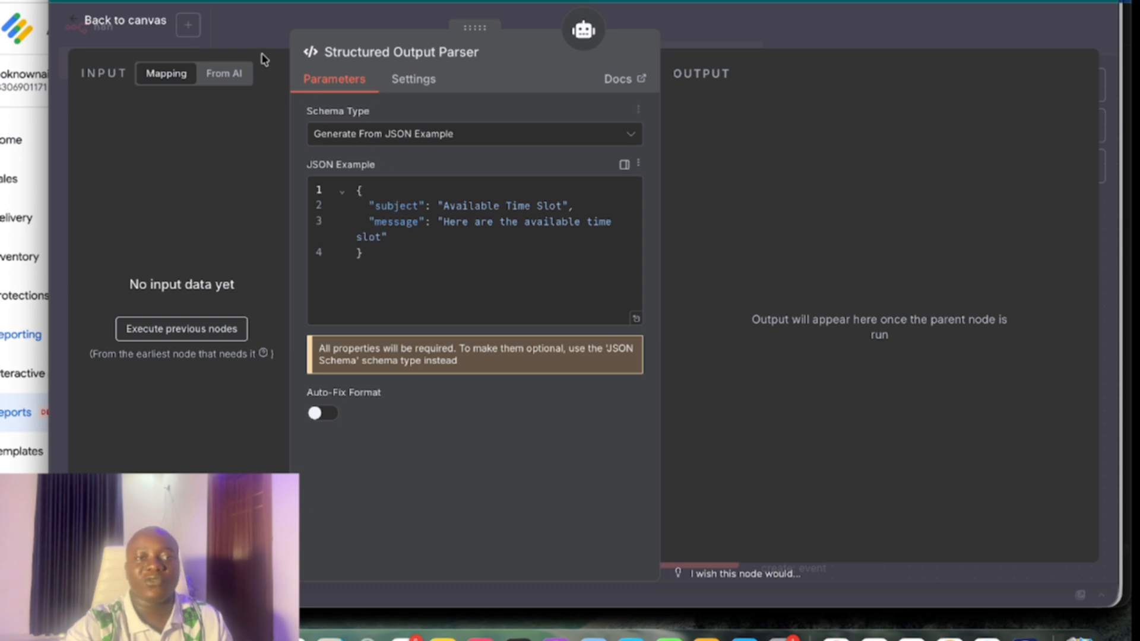
{"action": "left_click", "coordinate": [113, 22]}
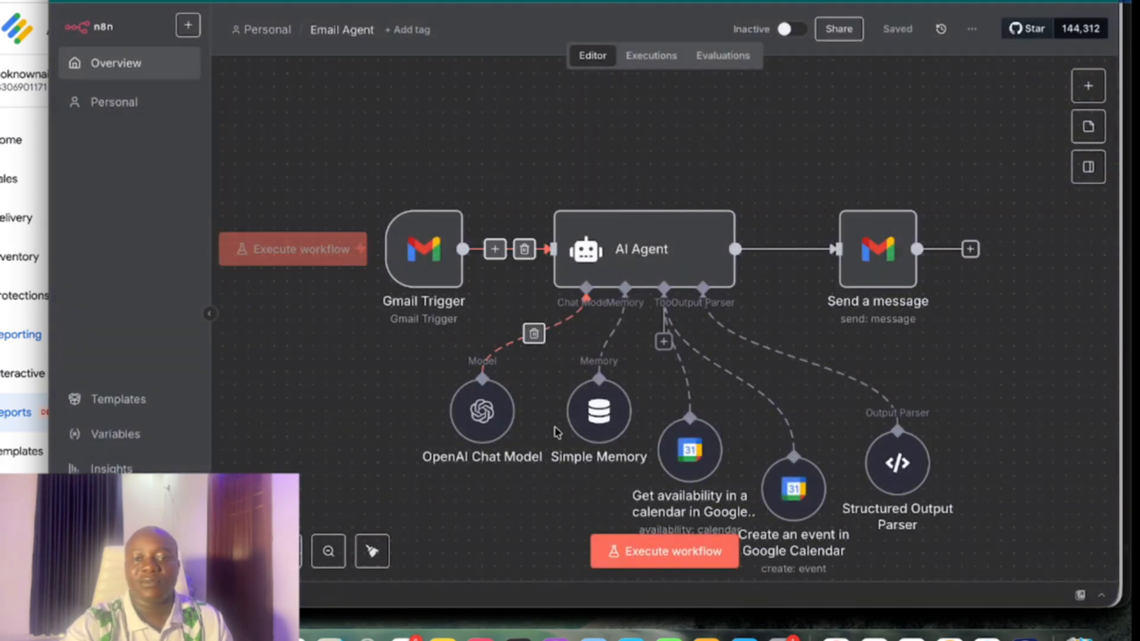
Check that the OpenAI Chat Model node uses gpt-5-mini, then return to the canvas
{"action": "scroll", "coordinate": [529, 423], "scroll_direction": "down", "scroll_amount": 3}
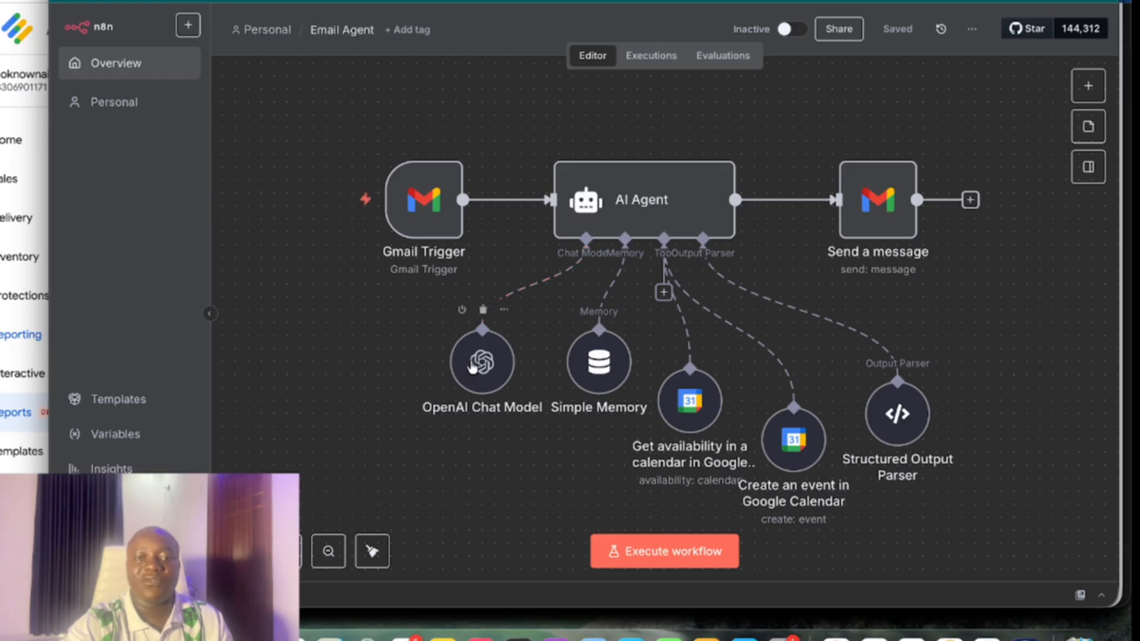
{"action": "left_click", "coordinate": [504, 310]}
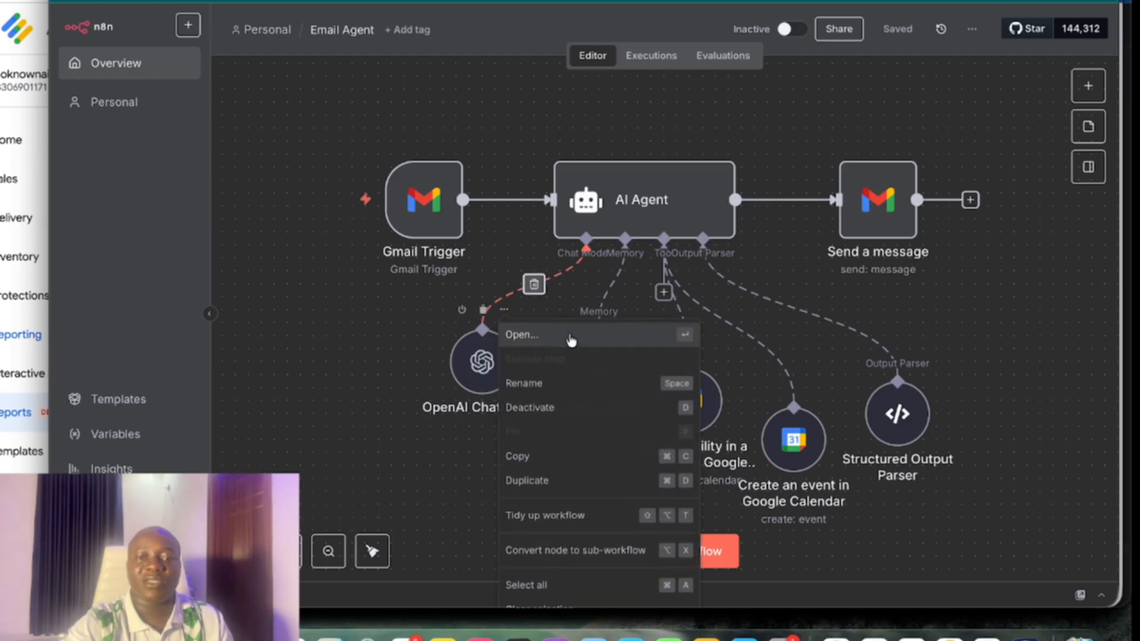
{"action": "left_click", "coordinate": [570, 336]}
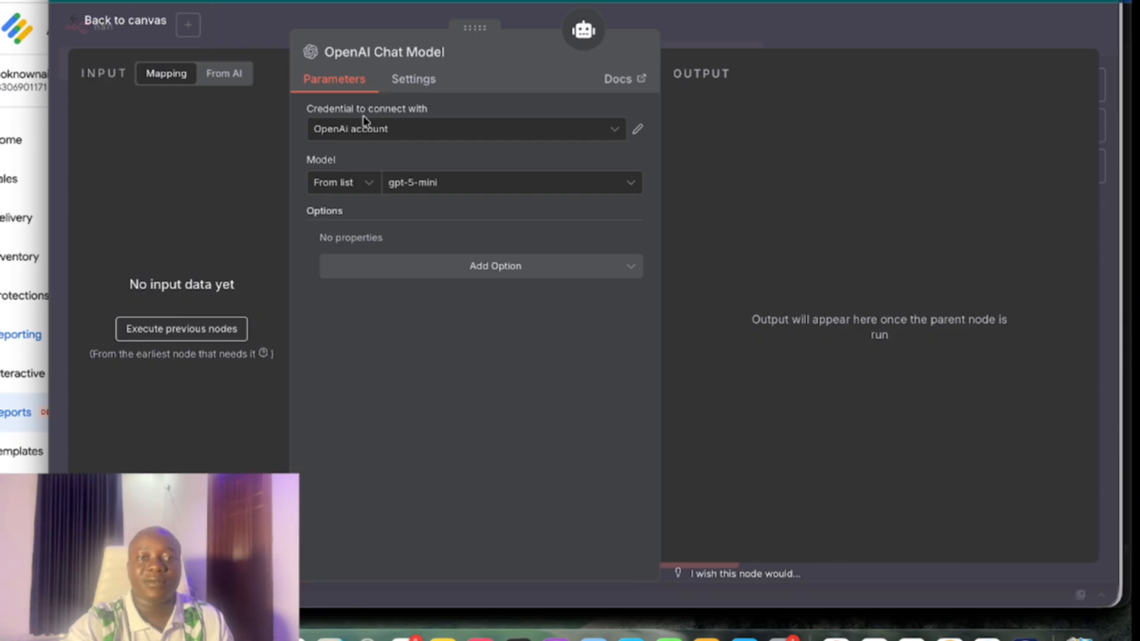
{"action": "left_click", "coordinate": [148, 23]}
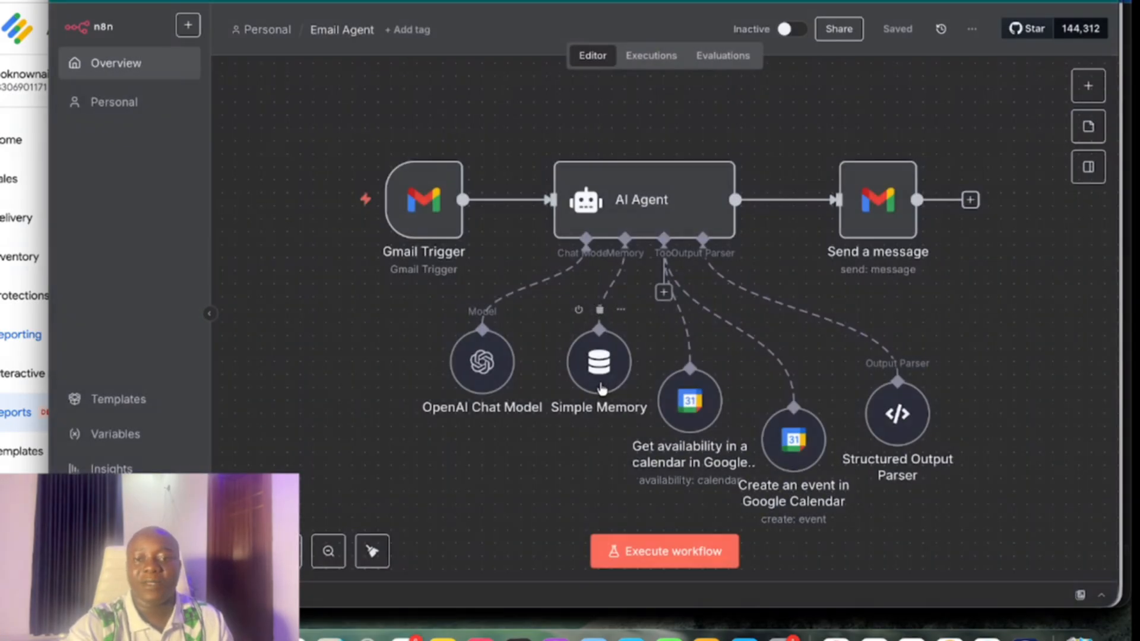
{"action": "scroll", "coordinate": [620, 386], "scroll_direction": "right", "scroll_amount": 2}
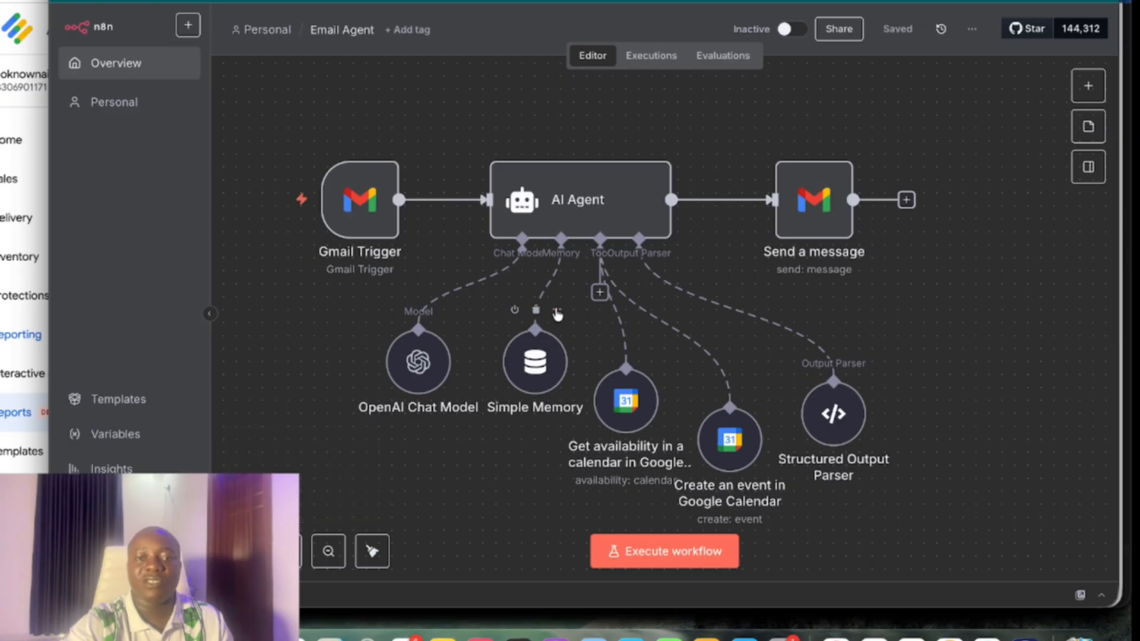
Review the Simple Memory node's session ID source and context window of 5
{"action": "left_click", "coordinate": [557, 309]}
{"action": "left_click", "coordinate": [594, 331]}
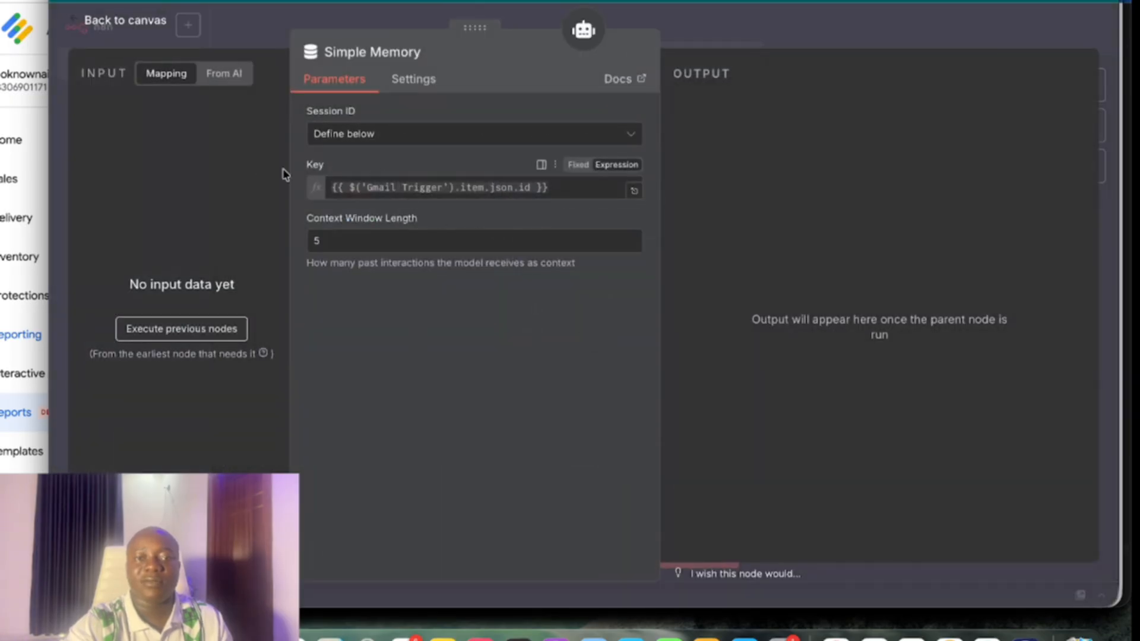
{"action": "left_click", "coordinate": [402, 136]}
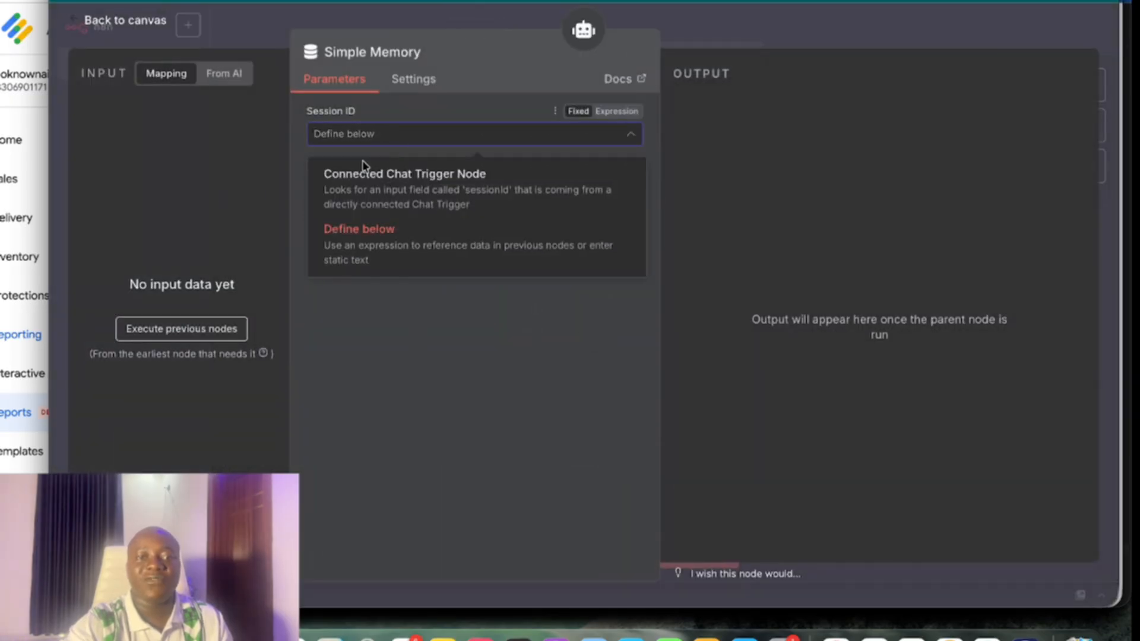
{"action": "left_click", "coordinate": [390, 349]}
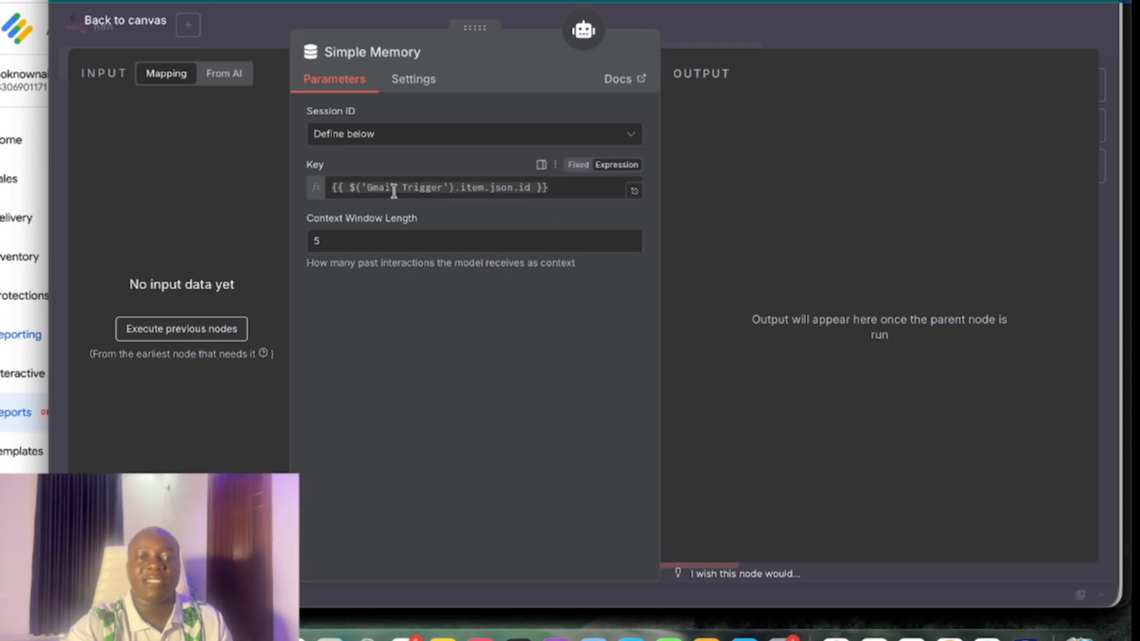
{"action": "mouse_move", "coordinate": [392, 189]}
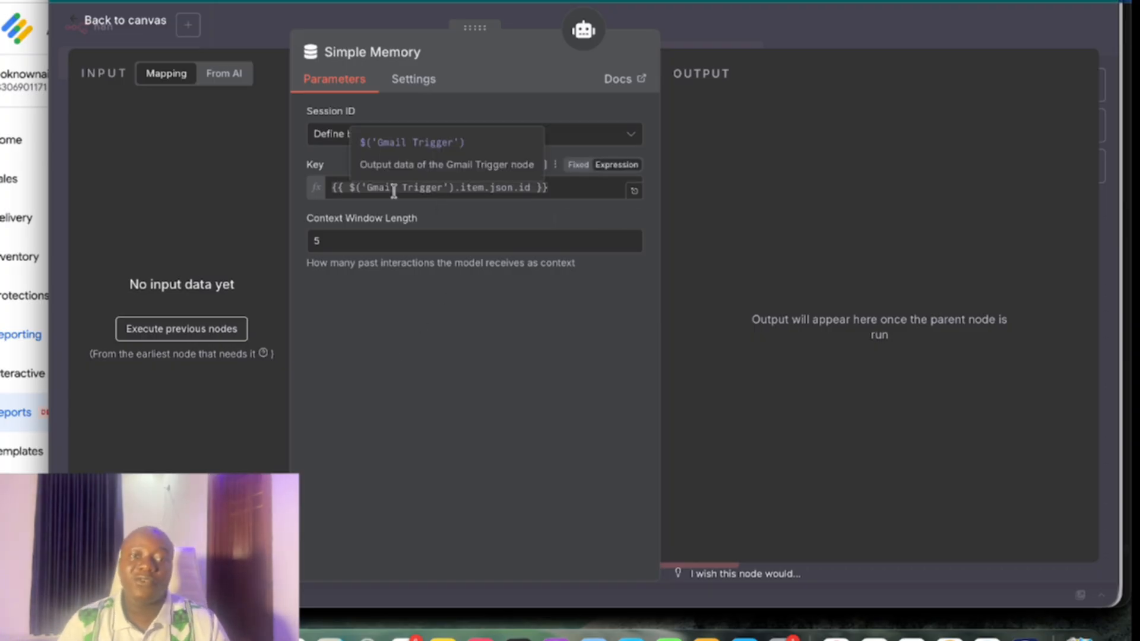
{"action": "left_click", "coordinate": [107, 21]}
Review the Get availability calendar tool's model-defined start and end times
{"action": "scroll", "coordinate": [536, 334], "scroll_direction": "right", "scroll_amount": 5}
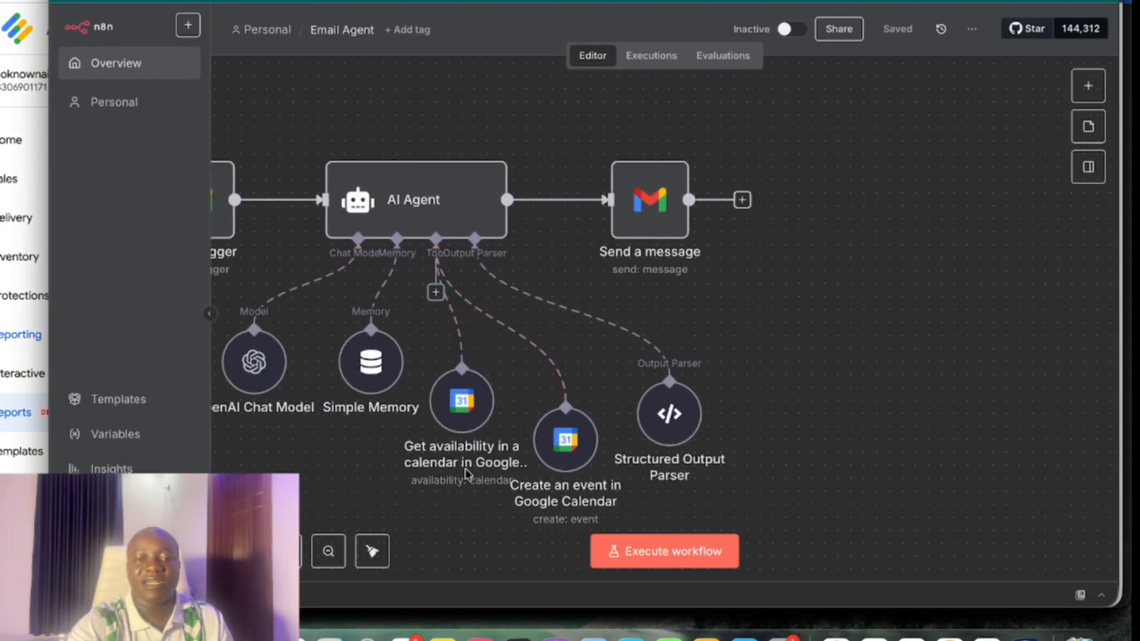
{"action": "left_click", "coordinate": [484, 348]}
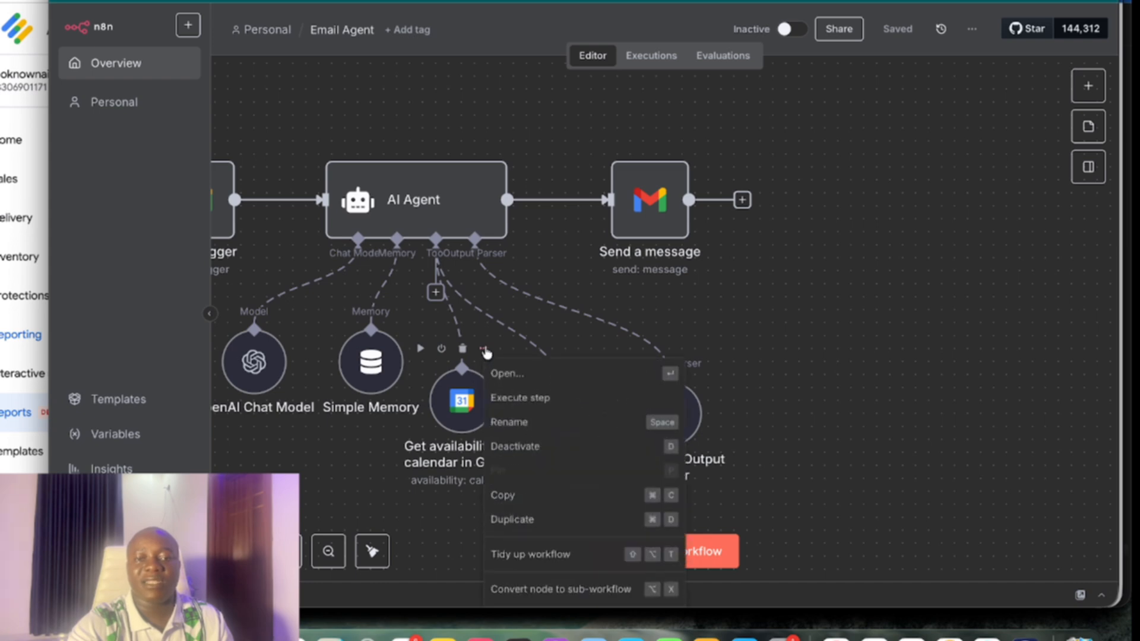
{"action": "left_click", "coordinate": [523, 380]}
{"action": "scroll", "coordinate": [438, 390], "scroll_direction": "down", "scroll_amount": 2}
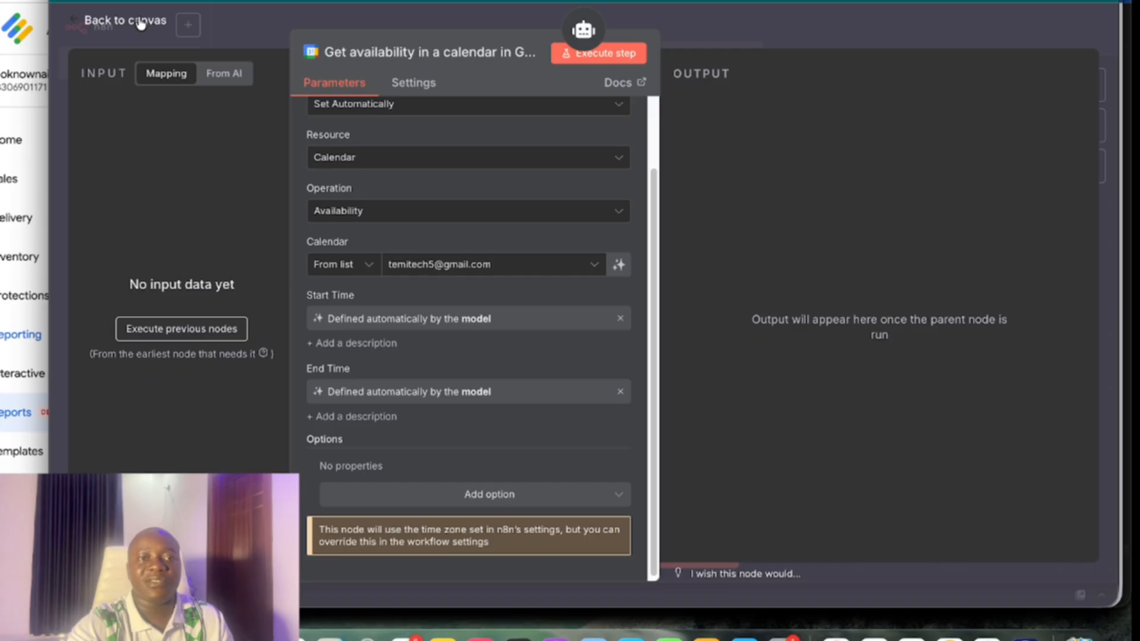
{"action": "left_click", "coordinate": [141, 23]}
{"action": "mouse_move", "coordinate": [579, 431]}
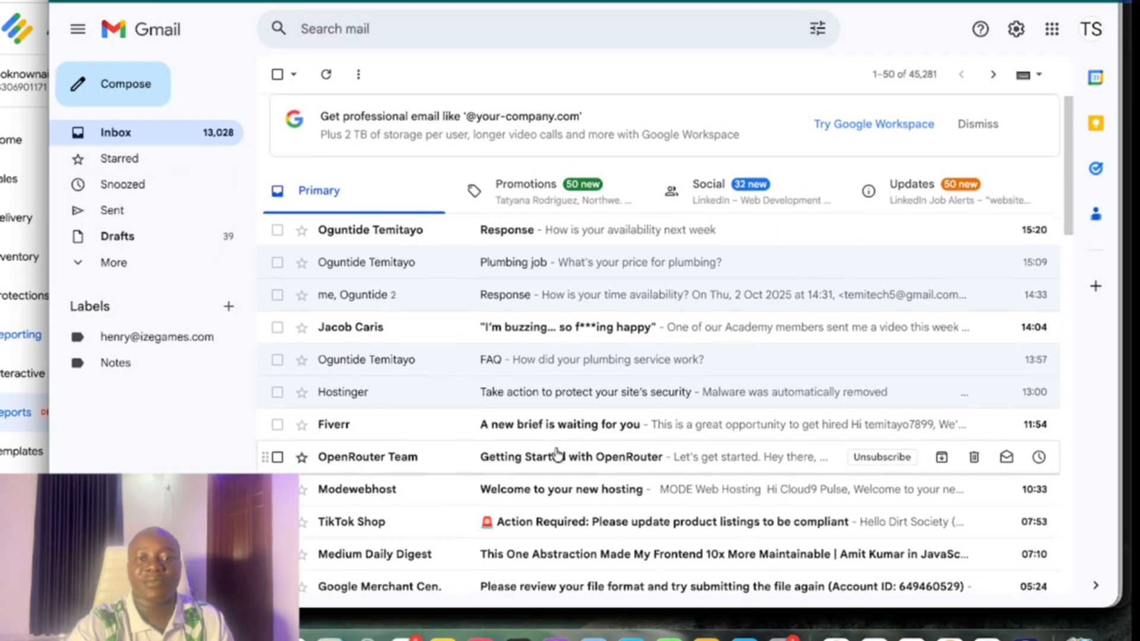
Read the automated Availability reply in Gmail's Sent folder
{"action": "scroll", "coordinate": [558, 454], "scroll_direction": "down", "scroll_amount": 3}
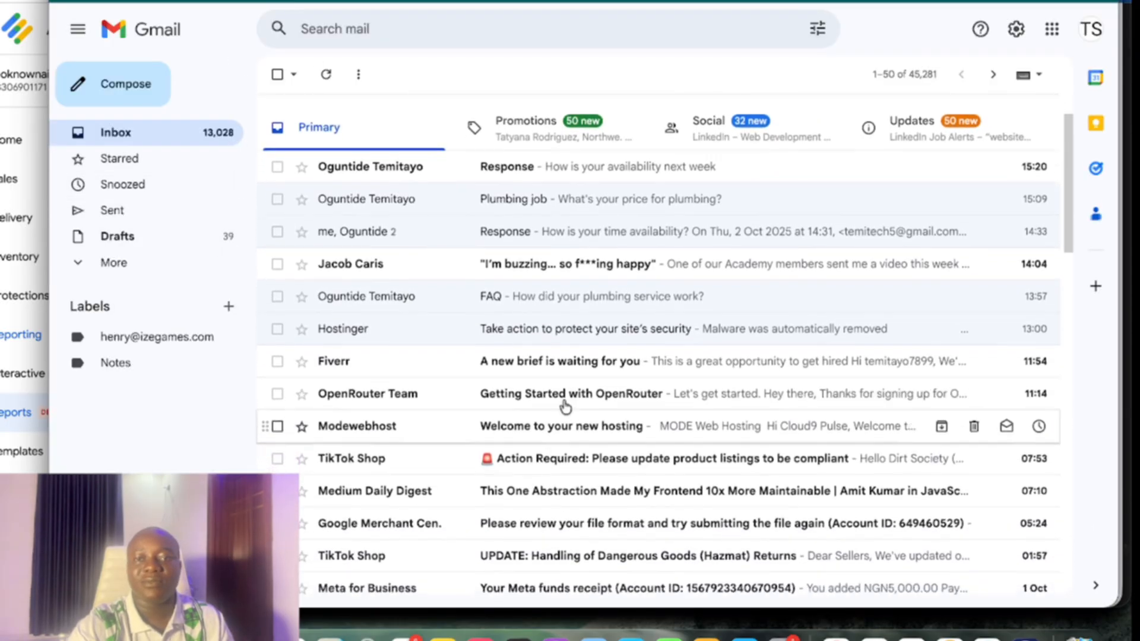
{"action": "left_click", "coordinate": [590, 230]}
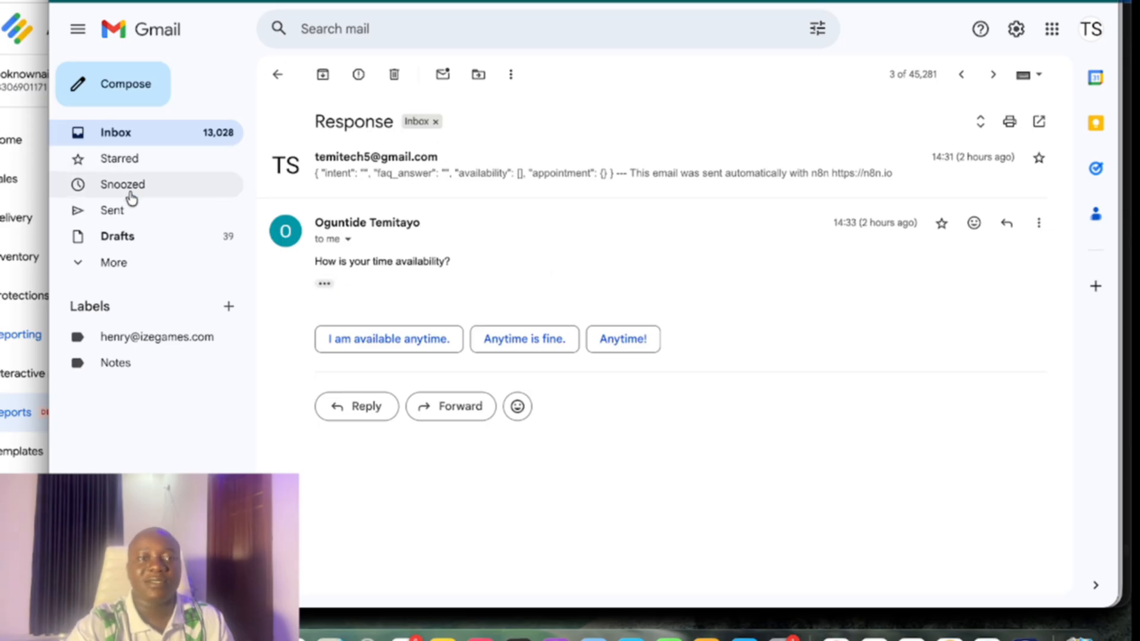
{"action": "left_click", "coordinate": [127, 211]}
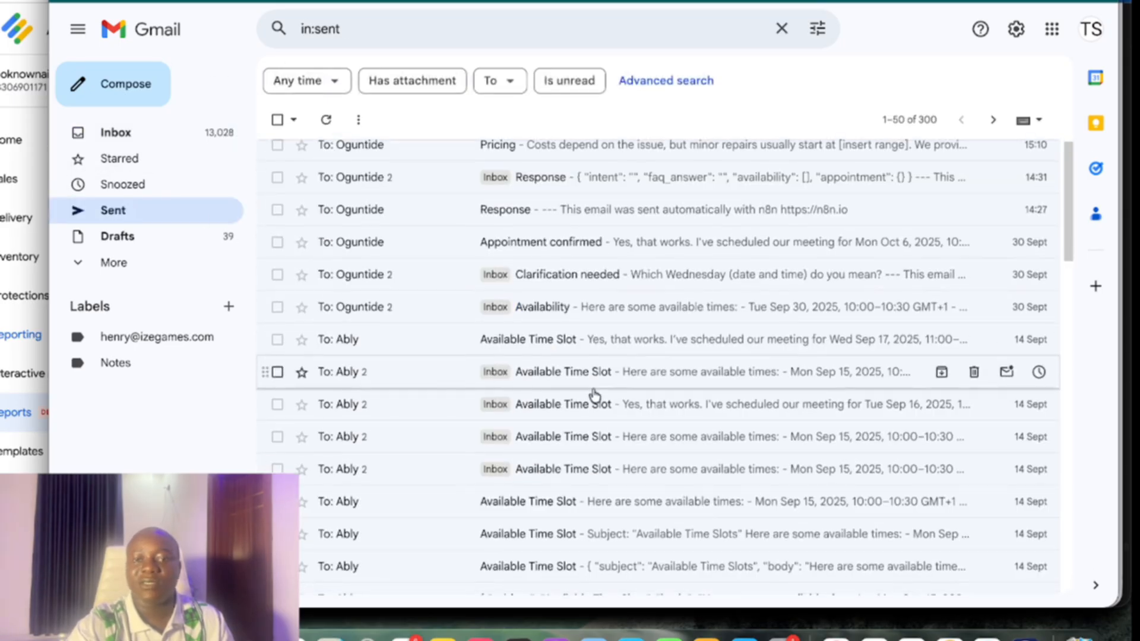
{"action": "left_click", "coordinate": [582, 315]}
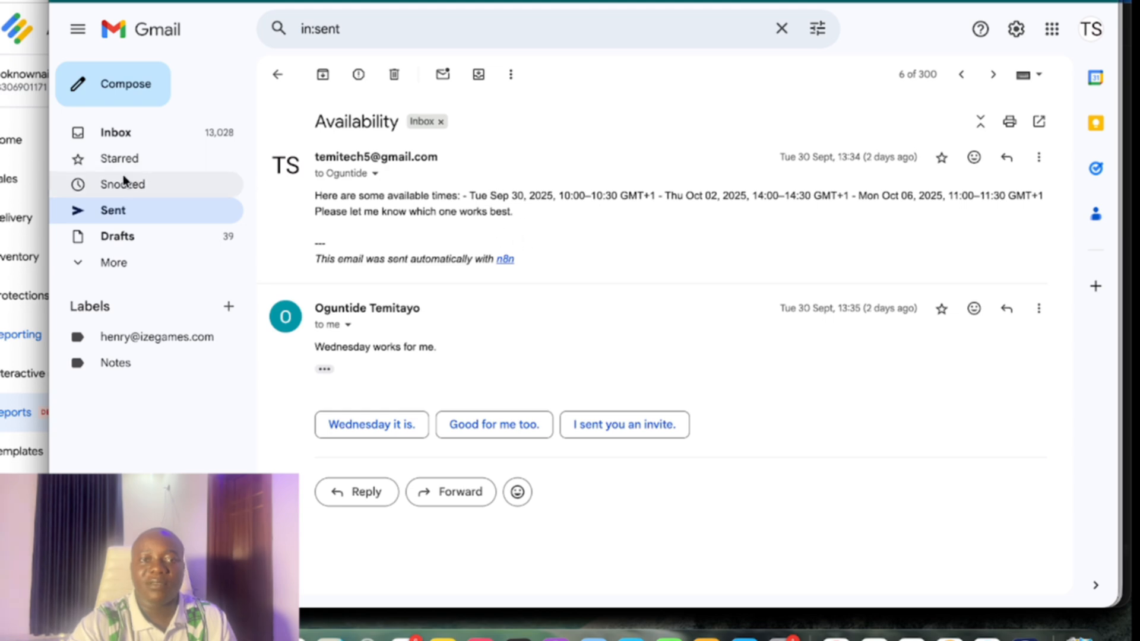
Open the 'Clarification needed' email from the inbox
{"action": "left_click", "coordinate": [123, 146]}
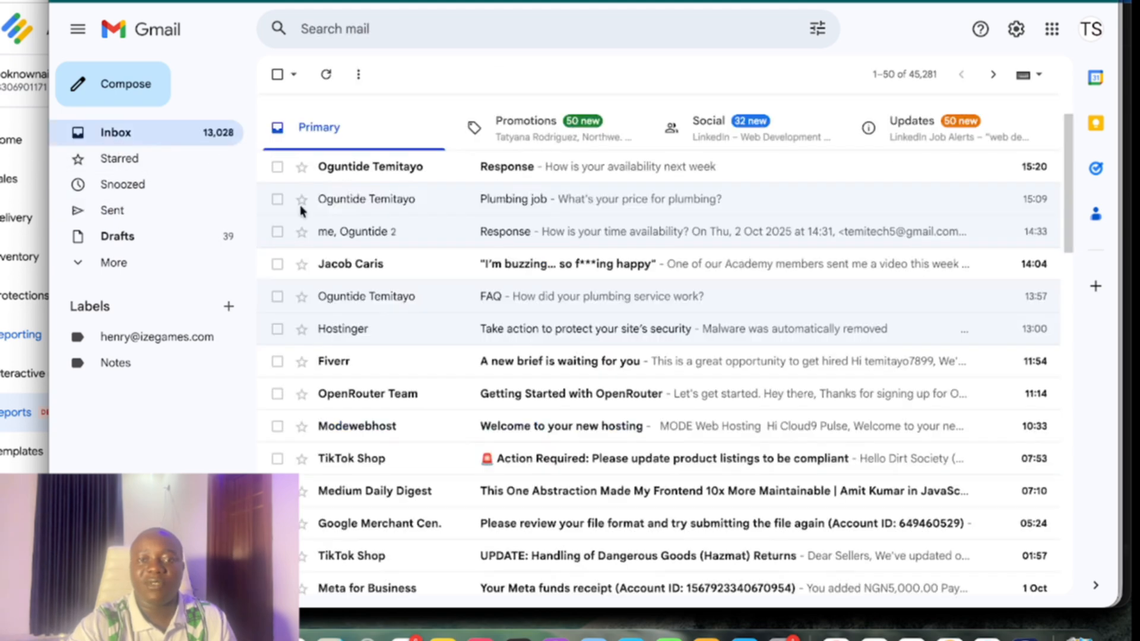
{"action": "scroll", "coordinate": [415, 331], "scroll_direction": "down", "scroll_amount": 1}
{"action": "scroll", "coordinate": [416, 347], "scroll_direction": "up", "scroll_amount": 1}
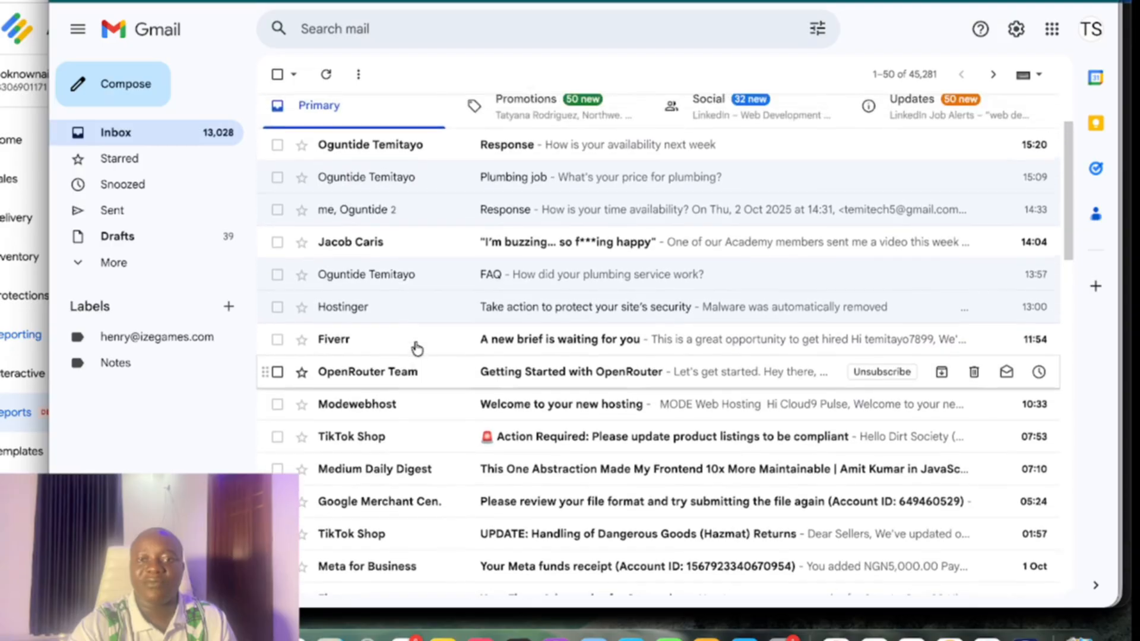
{"action": "scroll", "coordinate": [416, 353], "scroll_direction": "down", "scroll_amount": 5}
{"action": "scroll", "coordinate": [418, 363], "scroll_direction": "down", "scroll_amount": 5}
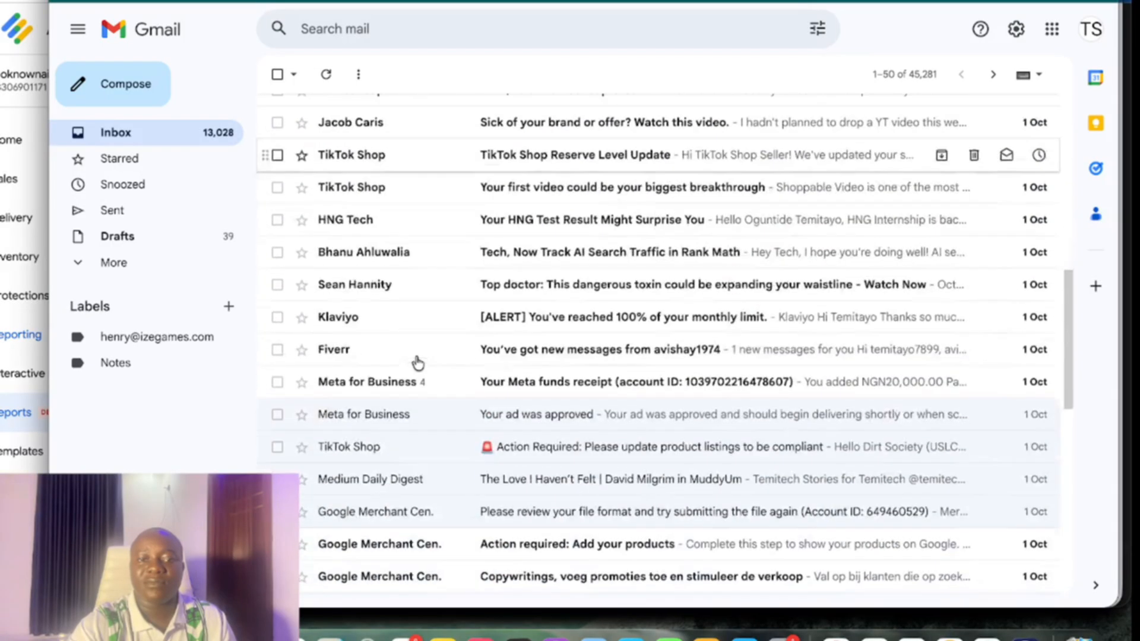
{"action": "scroll", "coordinate": [418, 362], "scroll_direction": "down", "scroll_amount": 4}
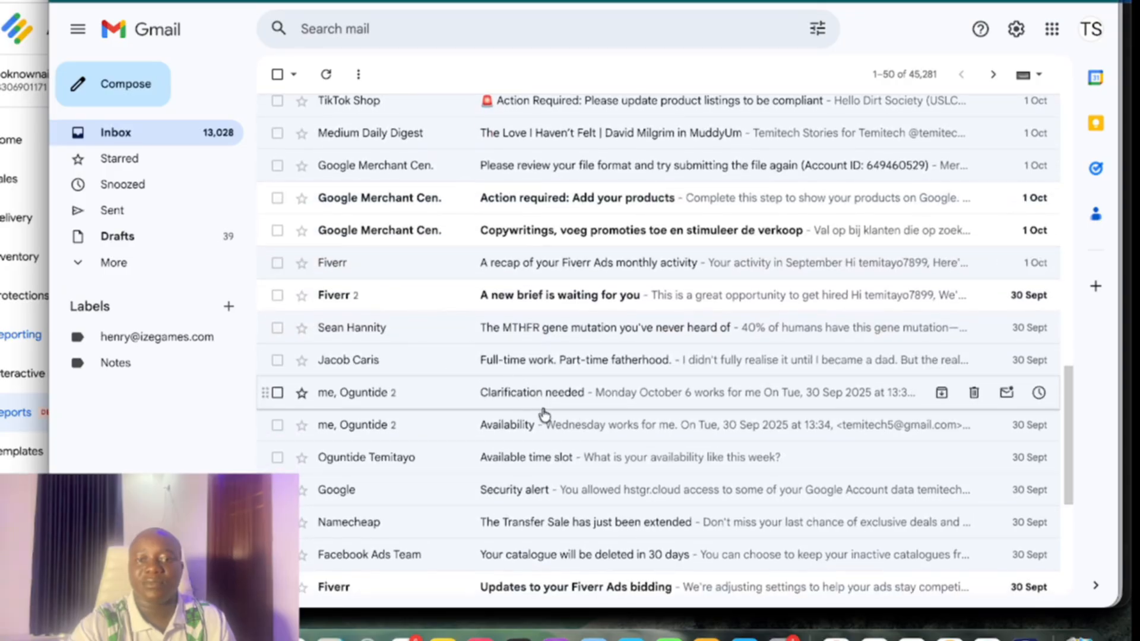
{"action": "left_click", "coordinate": [569, 401]}
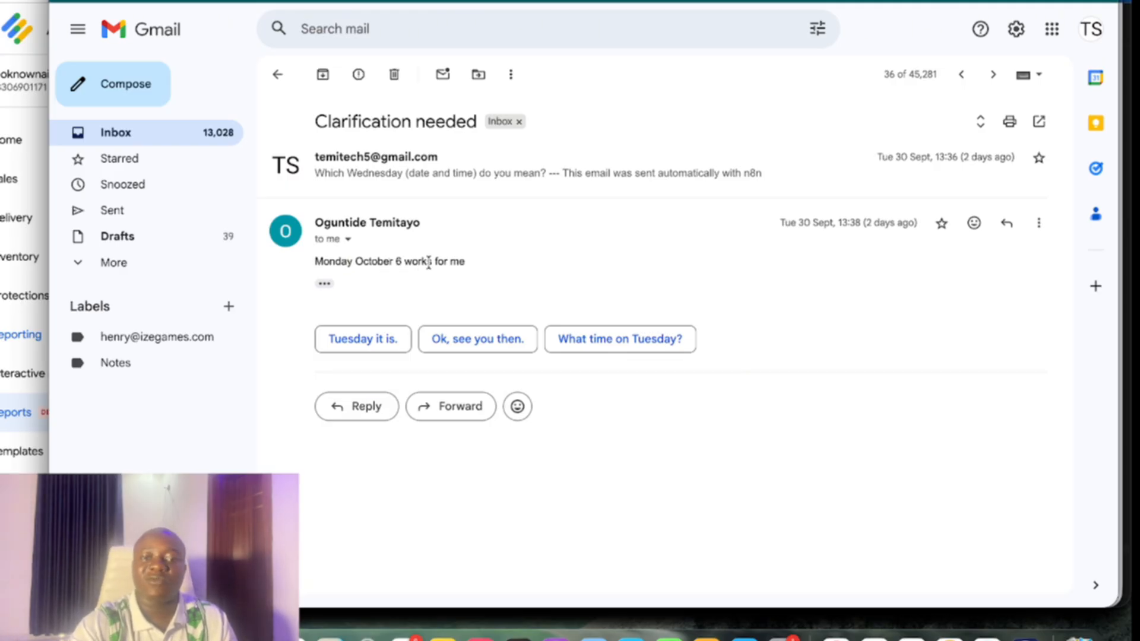
Read the sent 'Appointment confirmed' reply booking Mon Oct 6, 10:00–10:30, then return to the inbox
{"action": "left_click", "coordinate": [127, 216]}
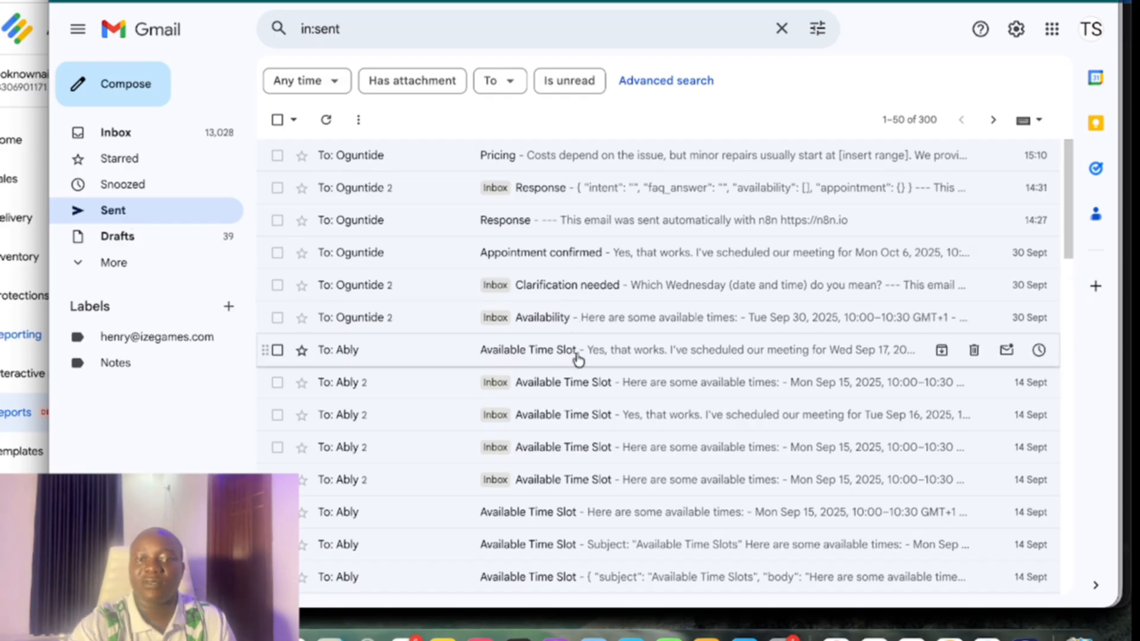
{"action": "left_click", "coordinate": [404, 253]}
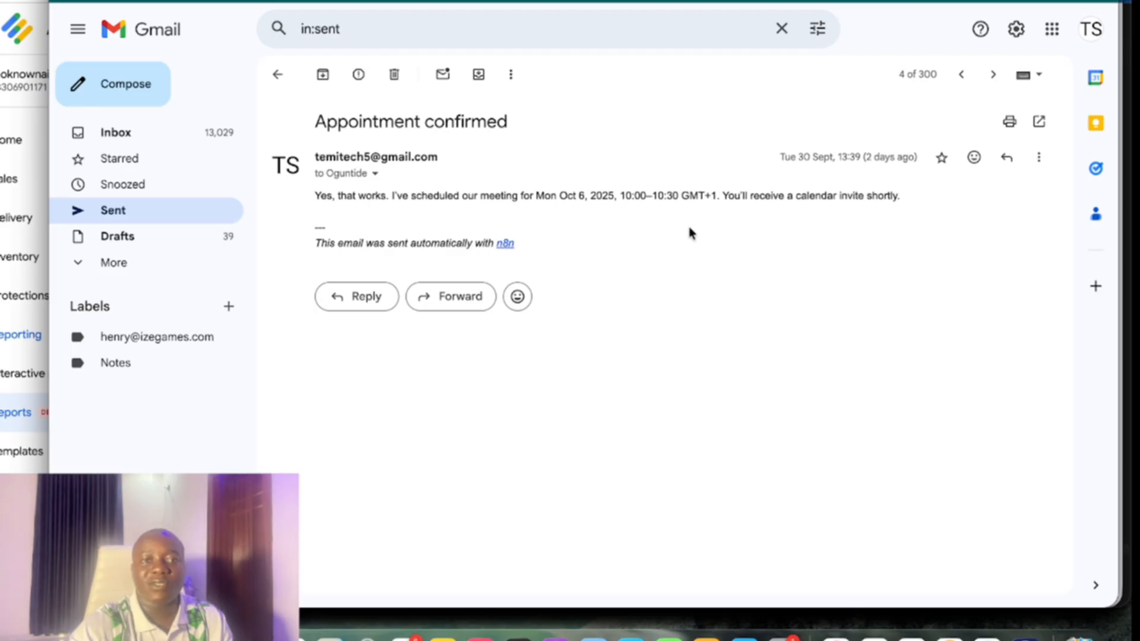
{"action": "left_click", "coordinate": [149, 136]}
{"action": "scroll", "coordinate": [382, 330], "scroll_direction": "up", "scroll_amount": 10}
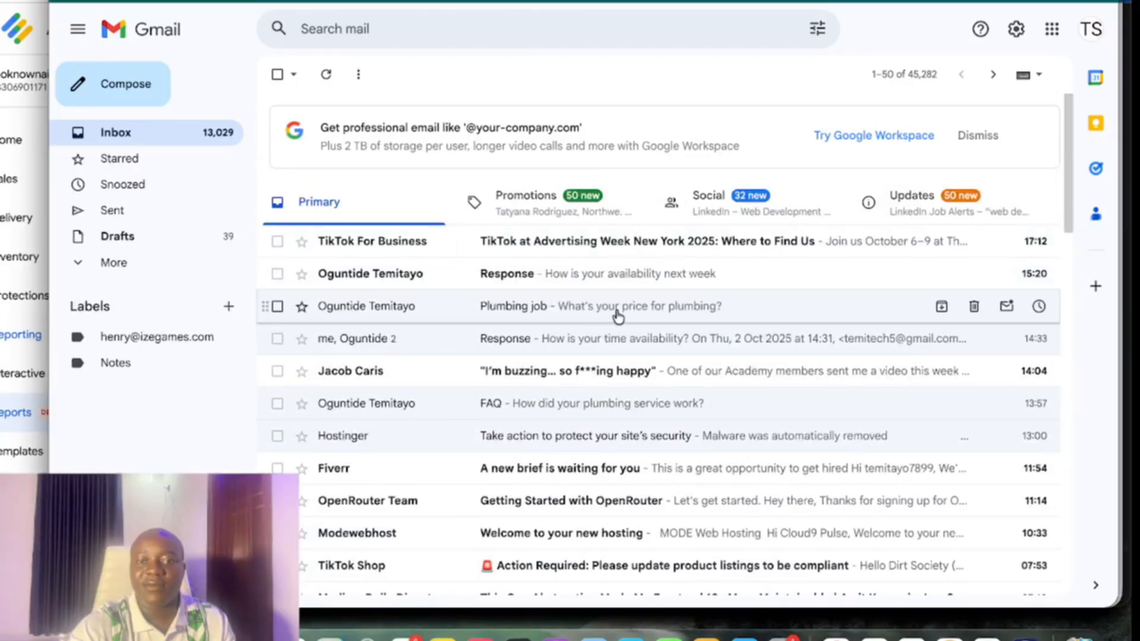
Read the Plumbing job enquiry and its automated Pricing reply, then switch to Google Calendar
{"action": "left_click", "coordinate": [617, 313]}
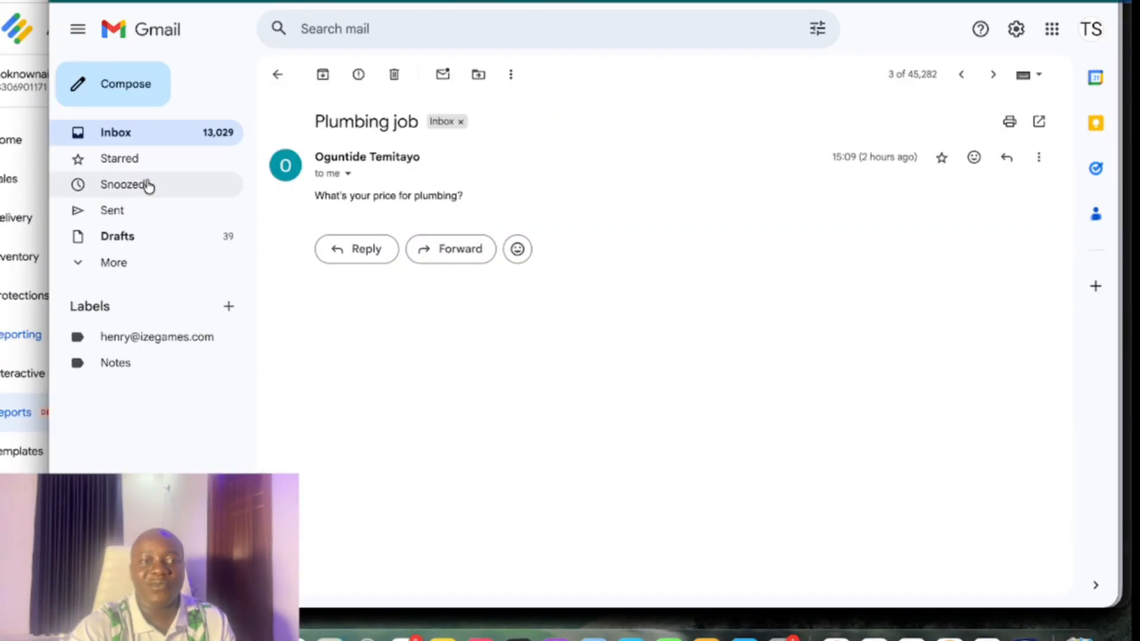
{"action": "left_click", "coordinate": [115, 215]}
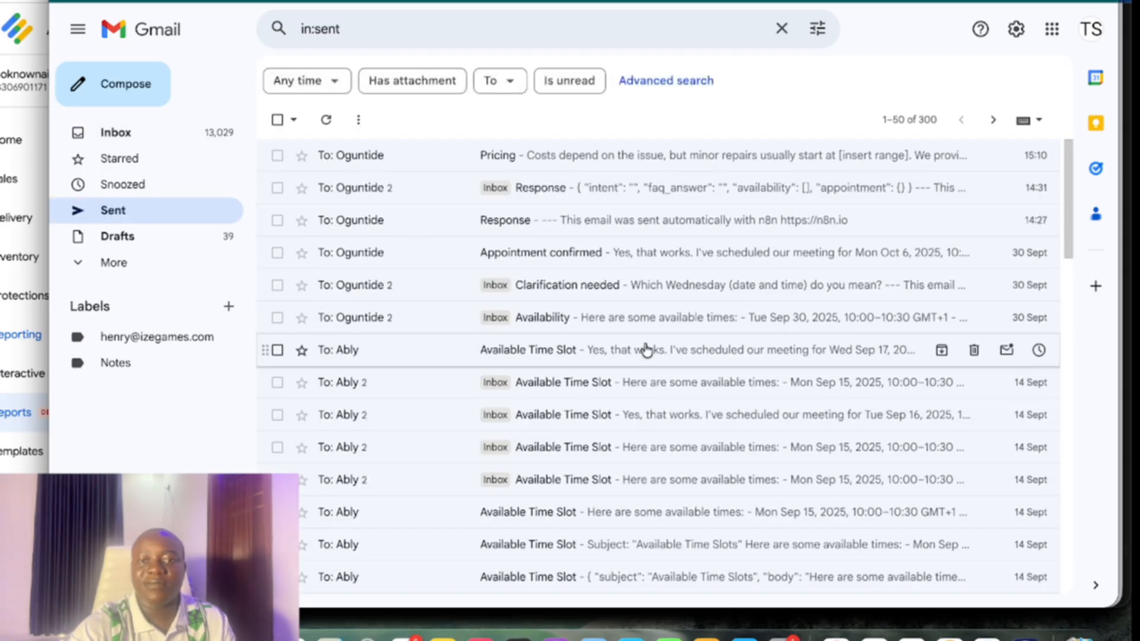
{"action": "left_click", "coordinate": [566, 159]}
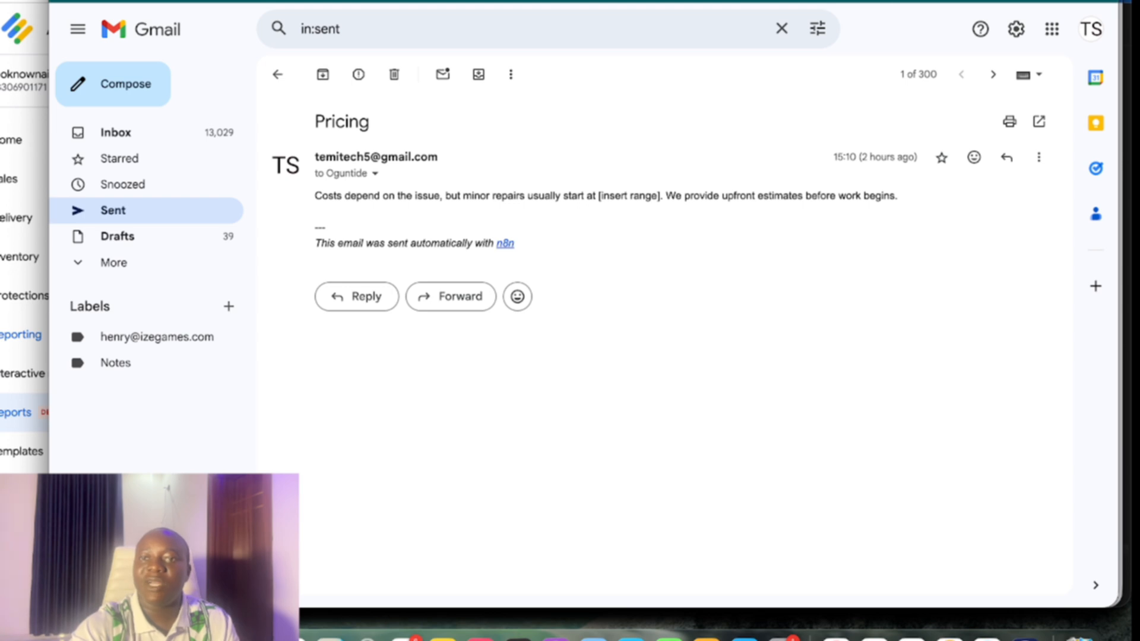
{"action": "left_click", "coordinate": [923, 1]}
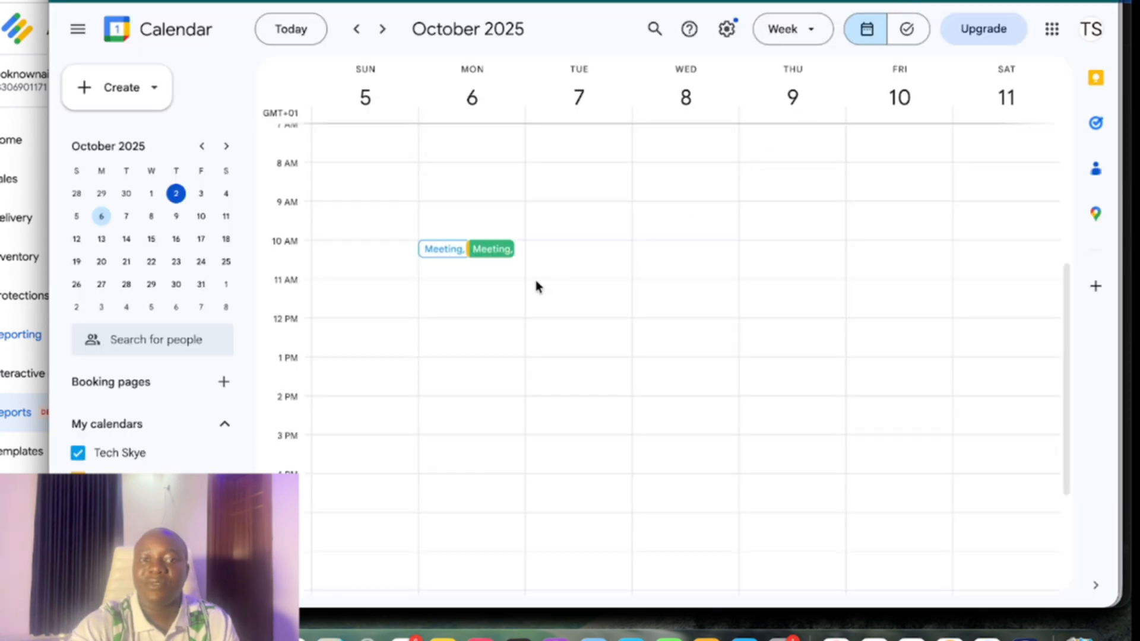
Scroll the week view to confirm the Meeting events on Monday 6 October at 10 AM
{"action": "scroll", "coordinate": [521, 285], "scroll_direction": "up", "scroll_amount": 2}
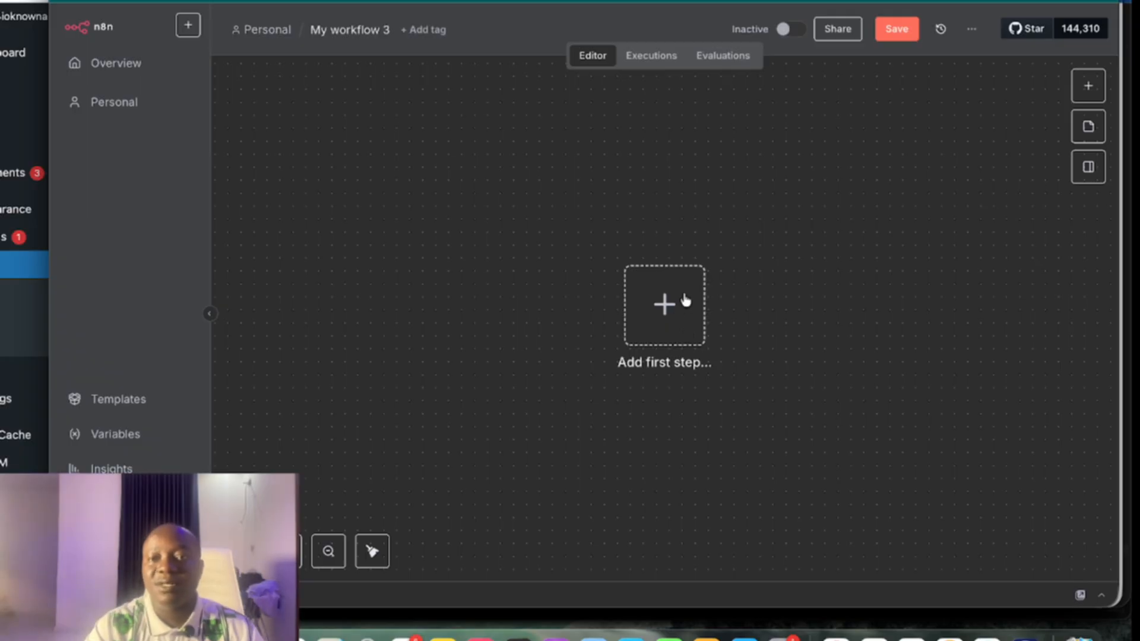
Add a Gmail 'On message received' trigger as the workflow's first step
{"action": "left_click", "coordinate": [669, 304]}
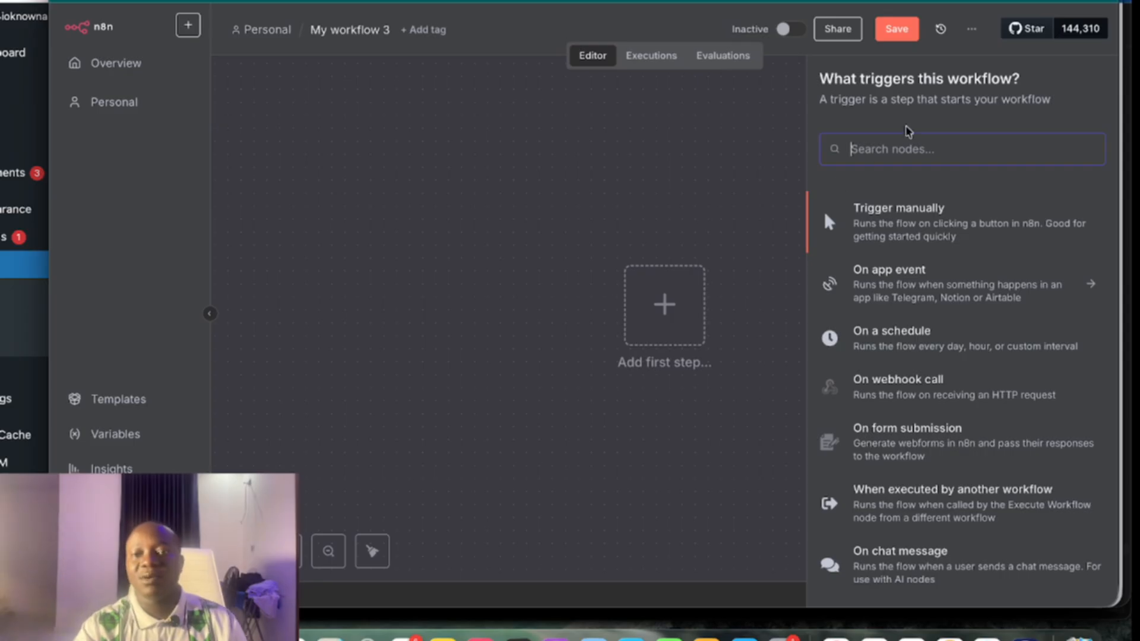
{"action": "type", "text": "gmail"}
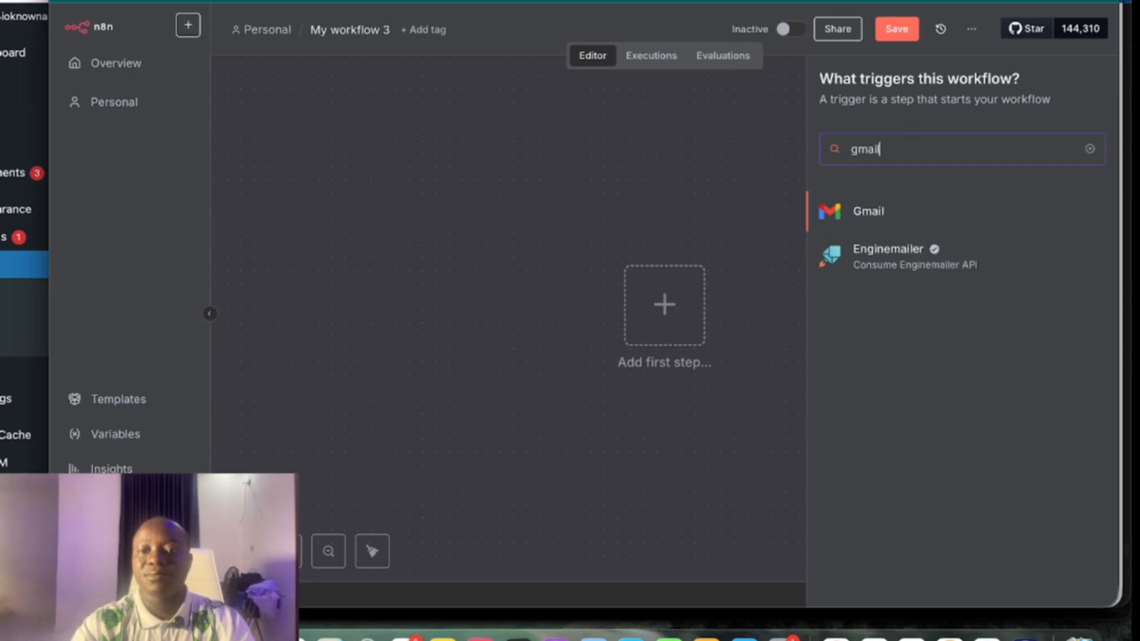
{"action": "left_click", "coordinate": [910, 225]}
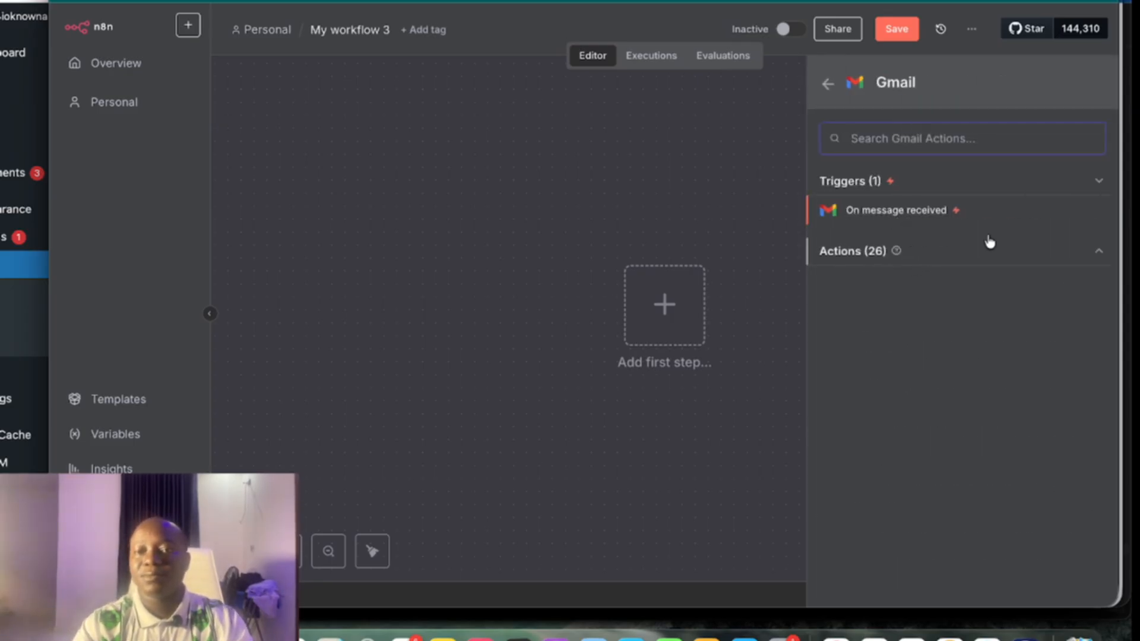
{"action": "left_click", "coordinate": [917, 220]}
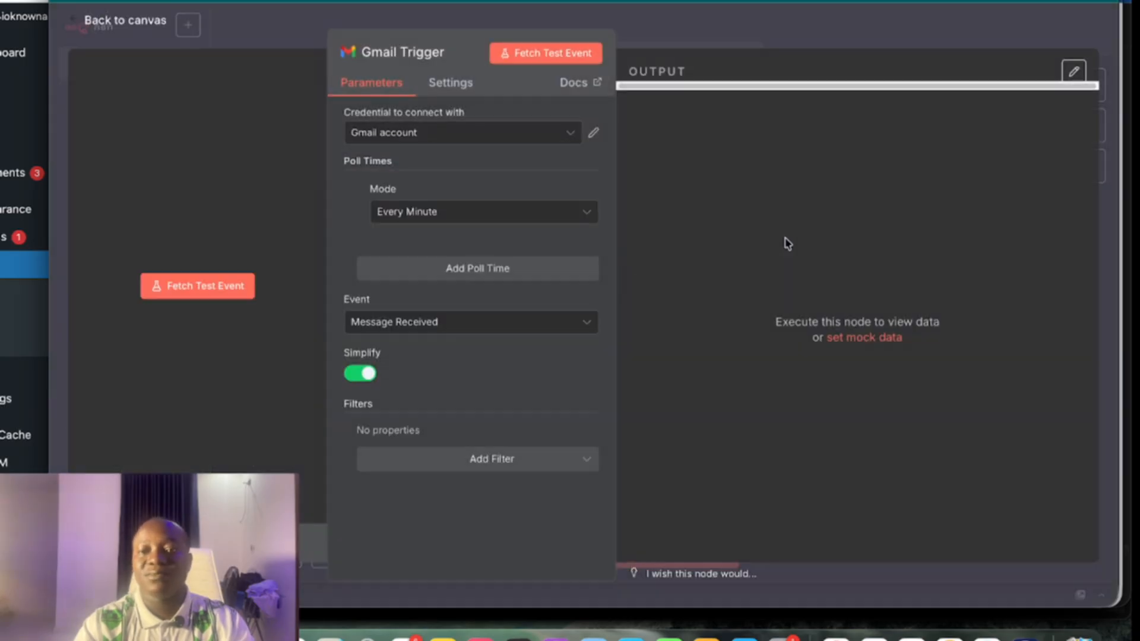
{"action": "left_click", "coordinate": [109, 13]}
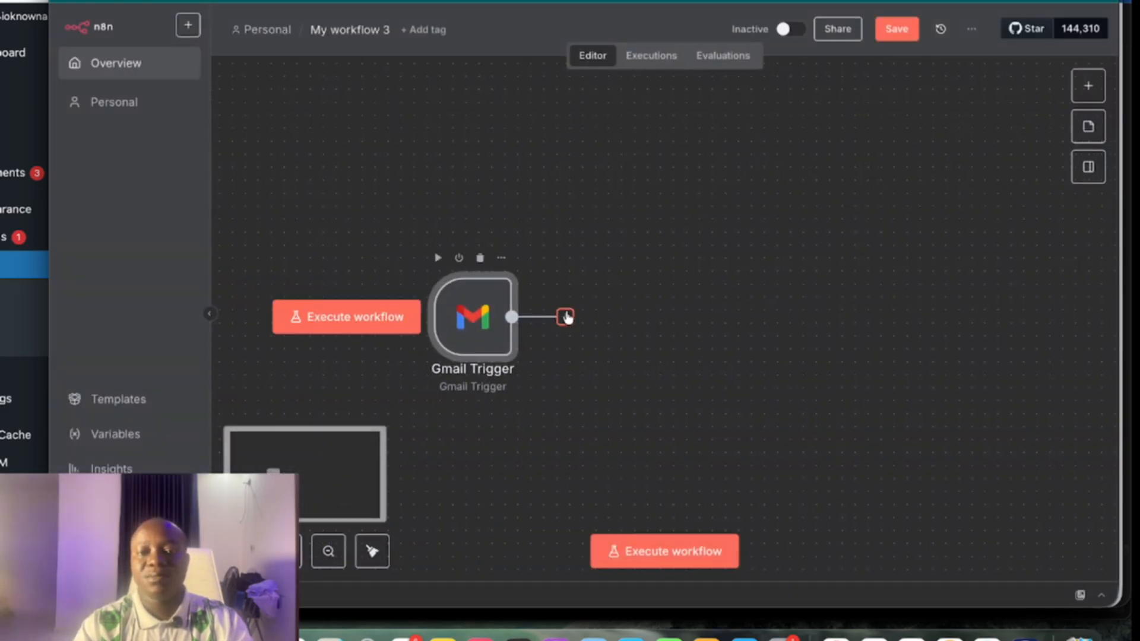
{"action": "left_click", "coordinate": [564, 315]}
Add an AI Agent prompted 'You are an ai agent that book appointment and answer FAQs', requiring specific output format
{"action": "left_click", "coordinate": [922, 198]}
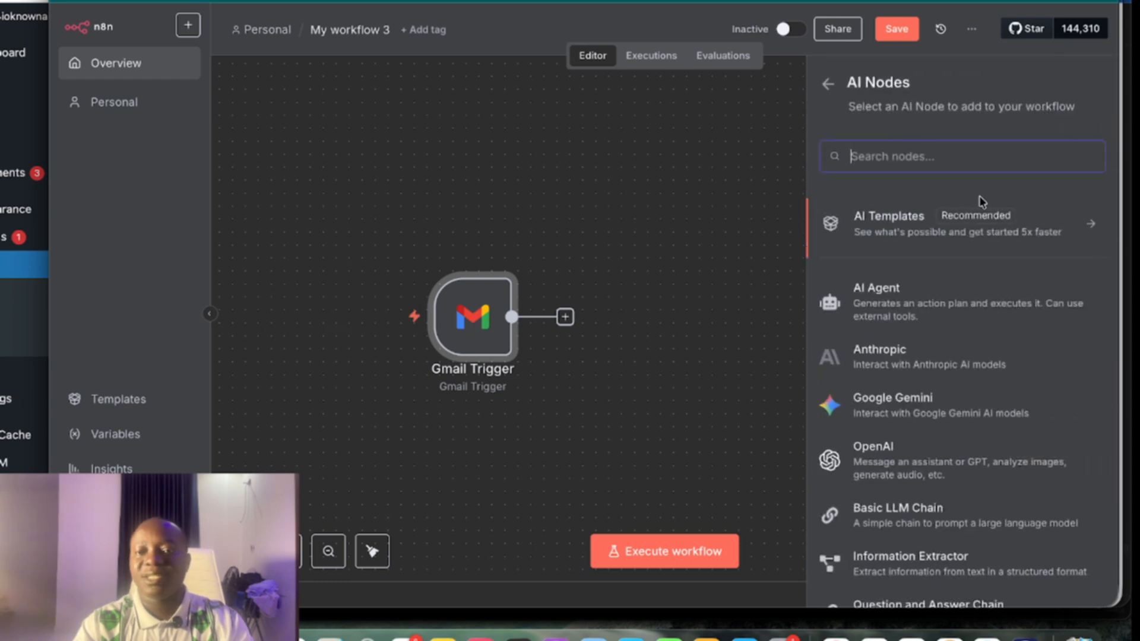
{"action": "left_click", "coordinate": [933, 297]}
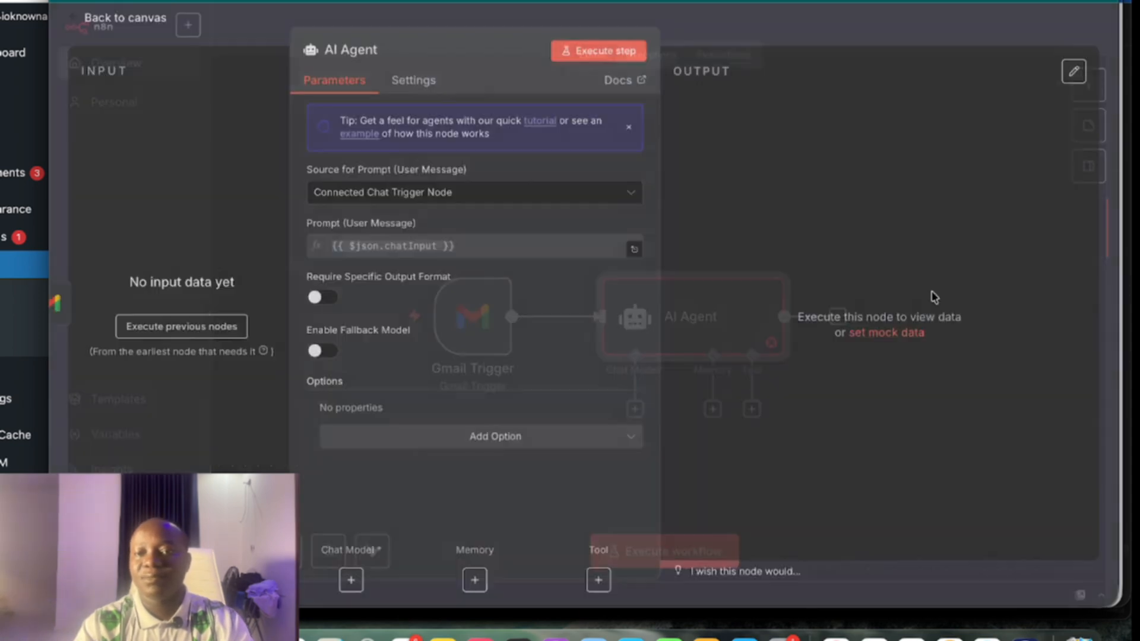
{"action": "left_click", "coordinate": [499, 196]}
{"action": "left_click", "coordinate": [395, 306]}
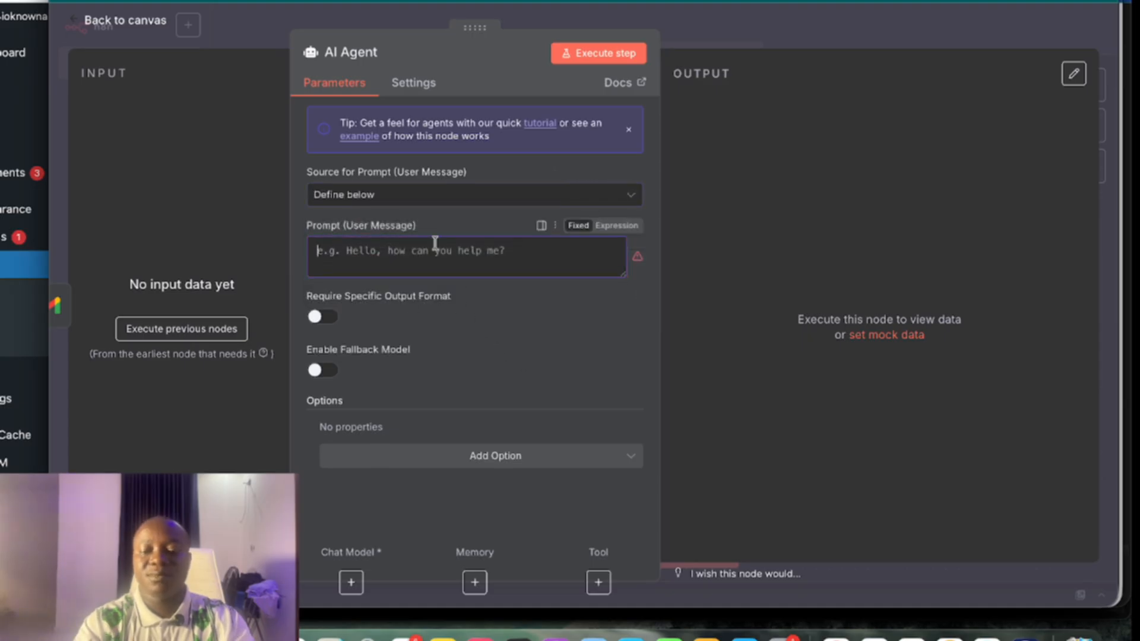
{"action": "type", "text": "You are an ai agent that book appointment and answer FAQs"}
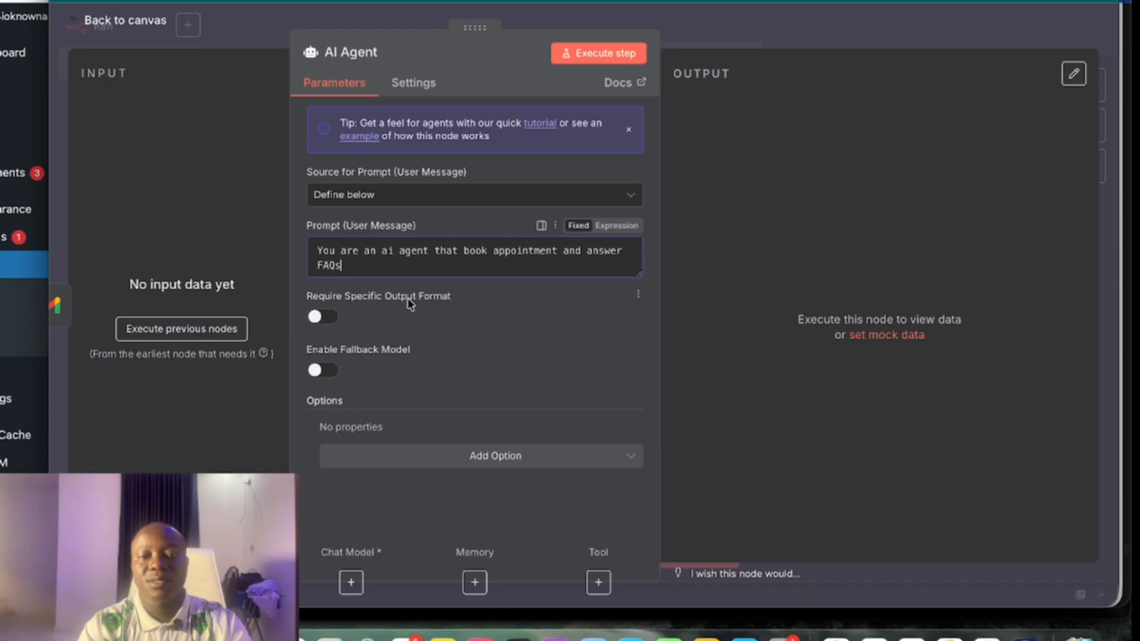
{"action": "left_click", "coordinate": [320, 316]}
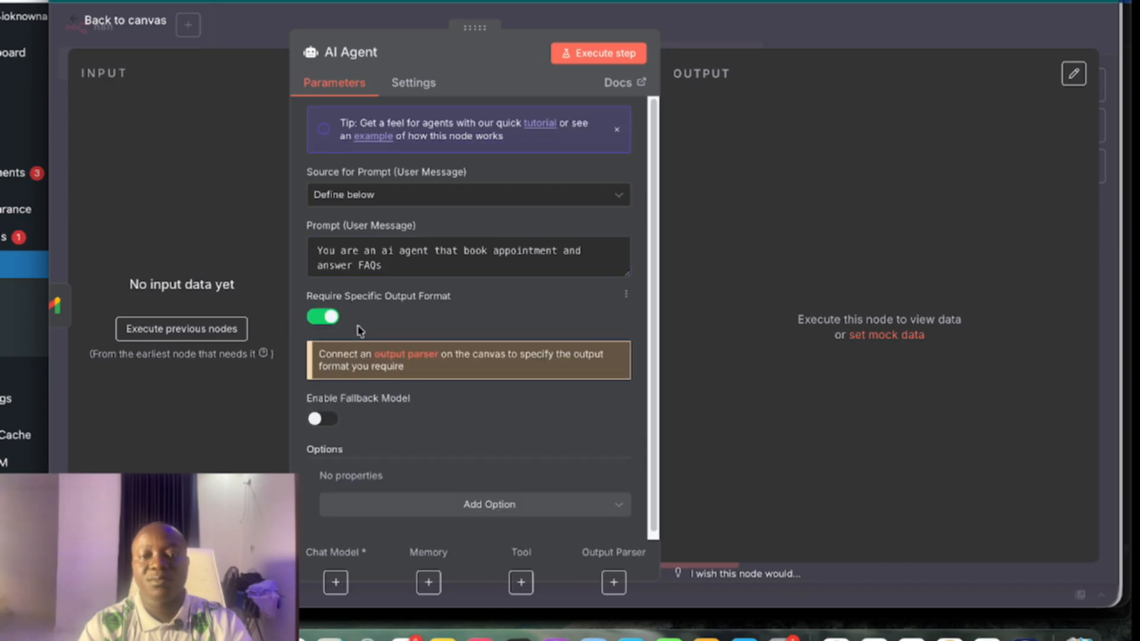
Replace the AI Agent's System Message with the scheduling-assistant prompt referencing {{ $json.snippet }}
{"action": "left_click", "coordinate": [489, 502]}
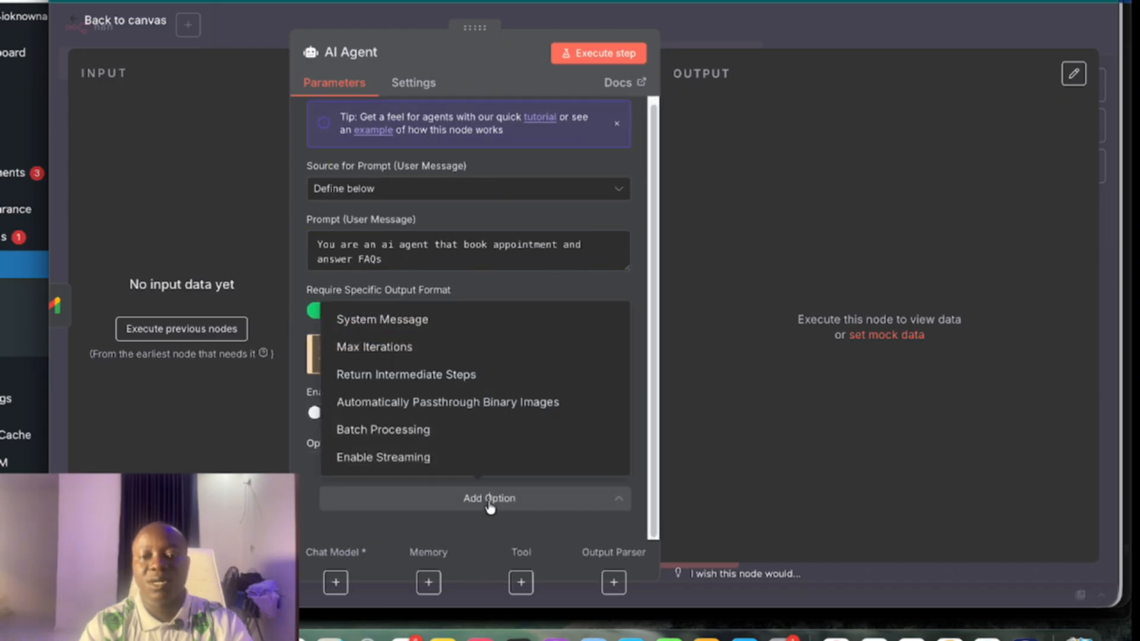
{"action": "left_click", "coordinate": [409, 330]}
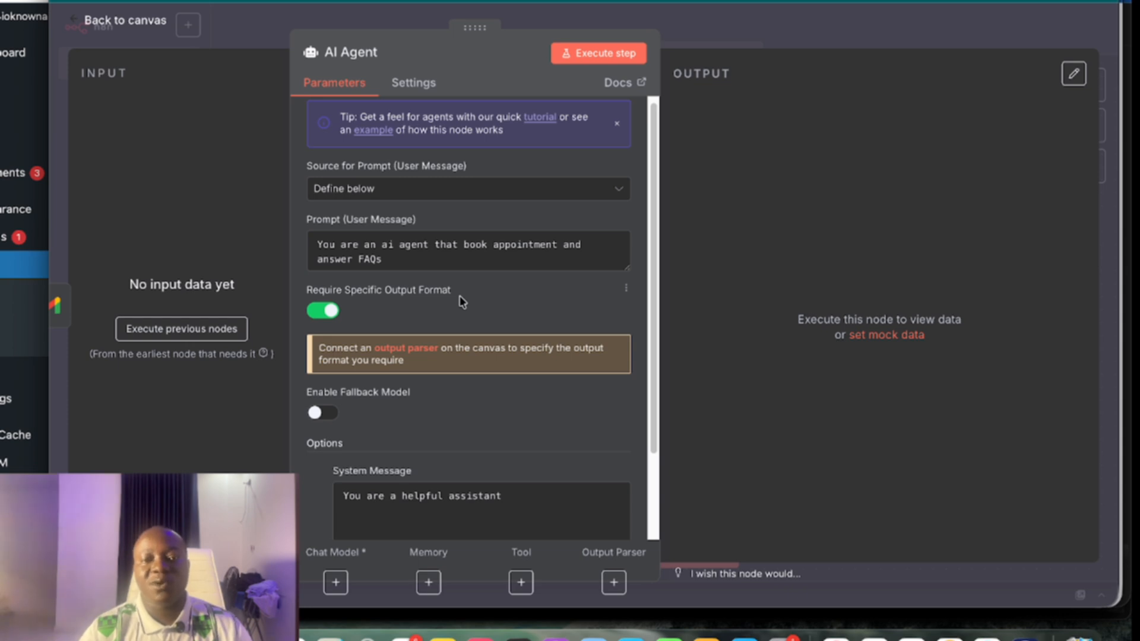
{"action": "scroll", "coordinate": [592, 455], "scroll_direction": "down", "scroll_amount": 3}
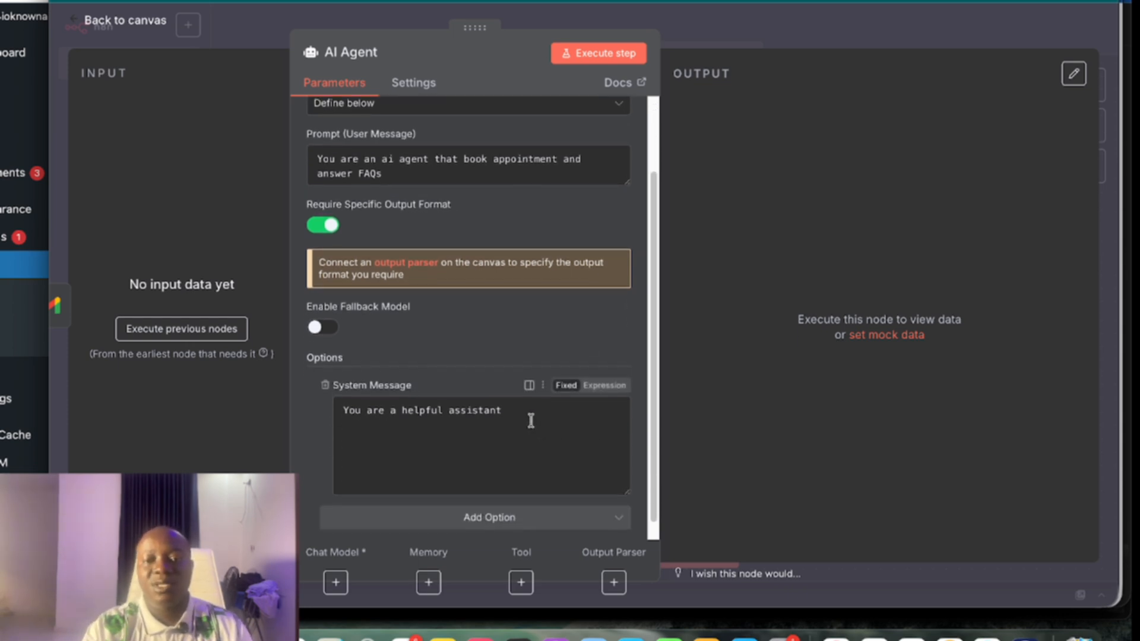
{"action": "key", "text": "super+a"}
{"action": "key", "text": "BackSpace"}
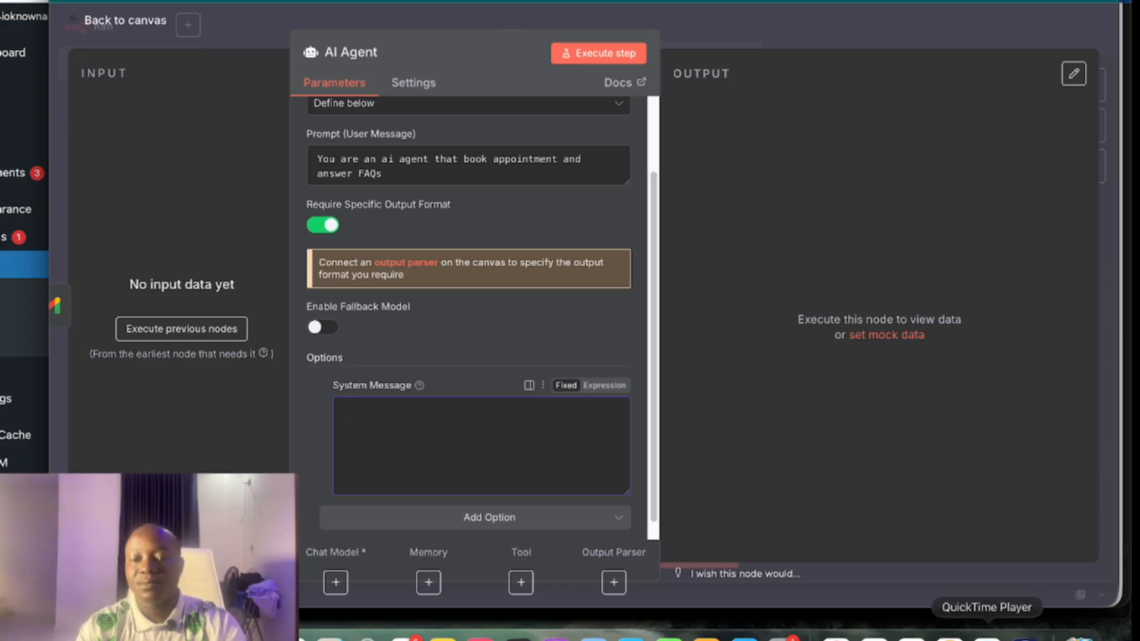
{"action": "key", "text": "super+v"}
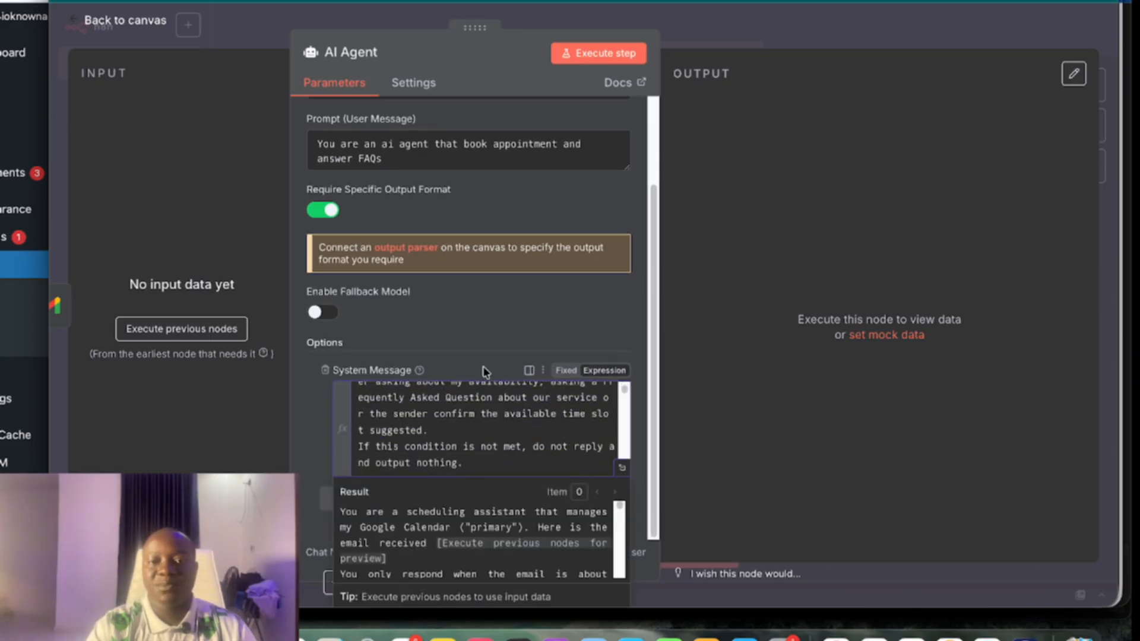
{"action": "scroll", "coordinate": [458, 400], "scroll_direction": "up", "scroll_amount": 5}
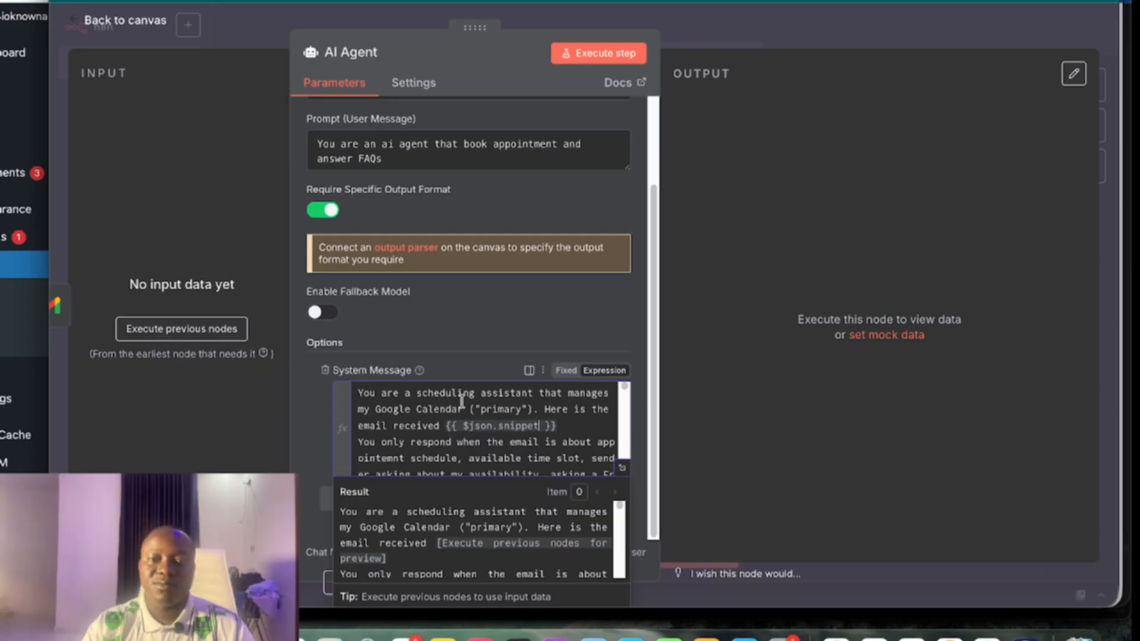
{"action": "left_click", "coordinate": [159, 20]}
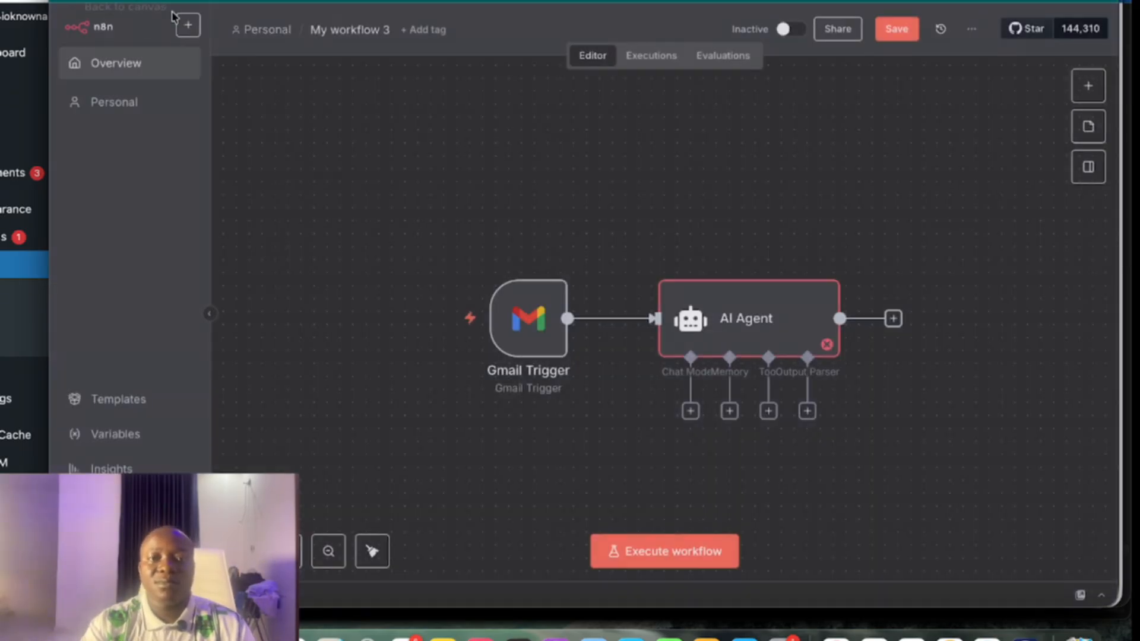
Attach an OpenAI Chat Model using gpt-4.1-mini to the AI Agent
{"action": "left_click", "coordinate": [691, 411]}
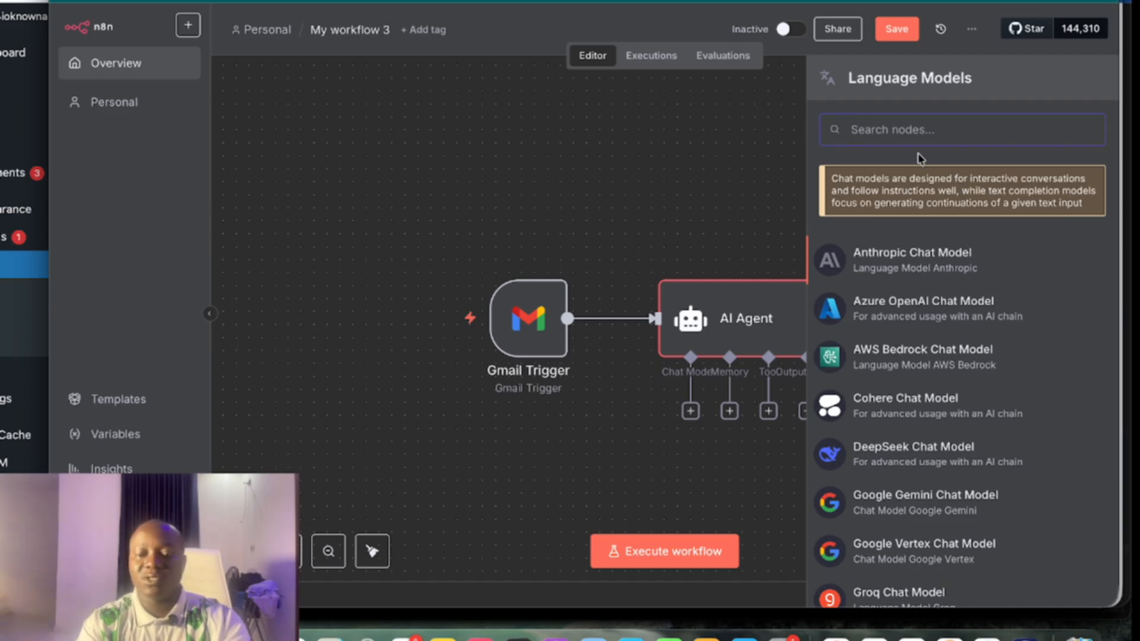
{"action": "type", "text": "open"}
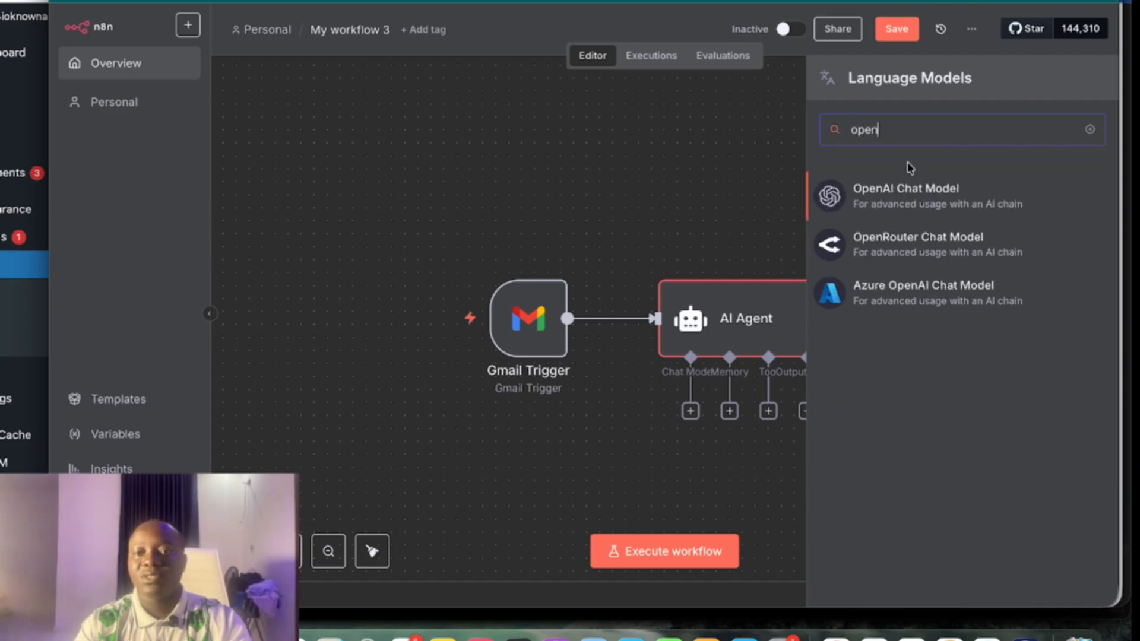
{"action": "left_click", "coordinate": [910, 207]}
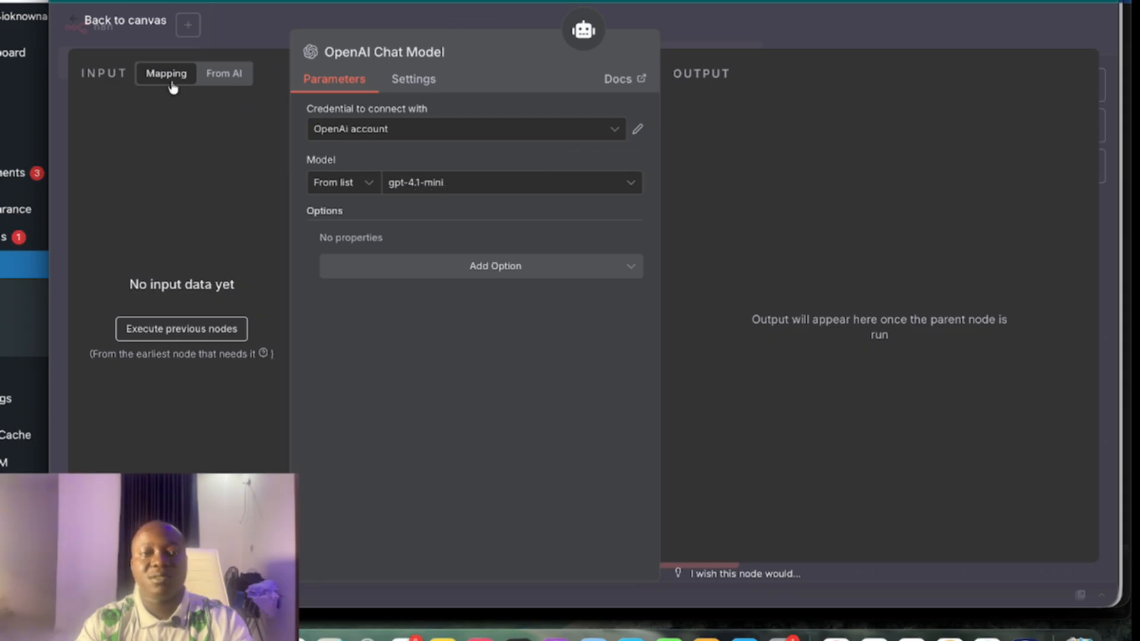
{"action": "left_click", "coordinate": [133, 29]}
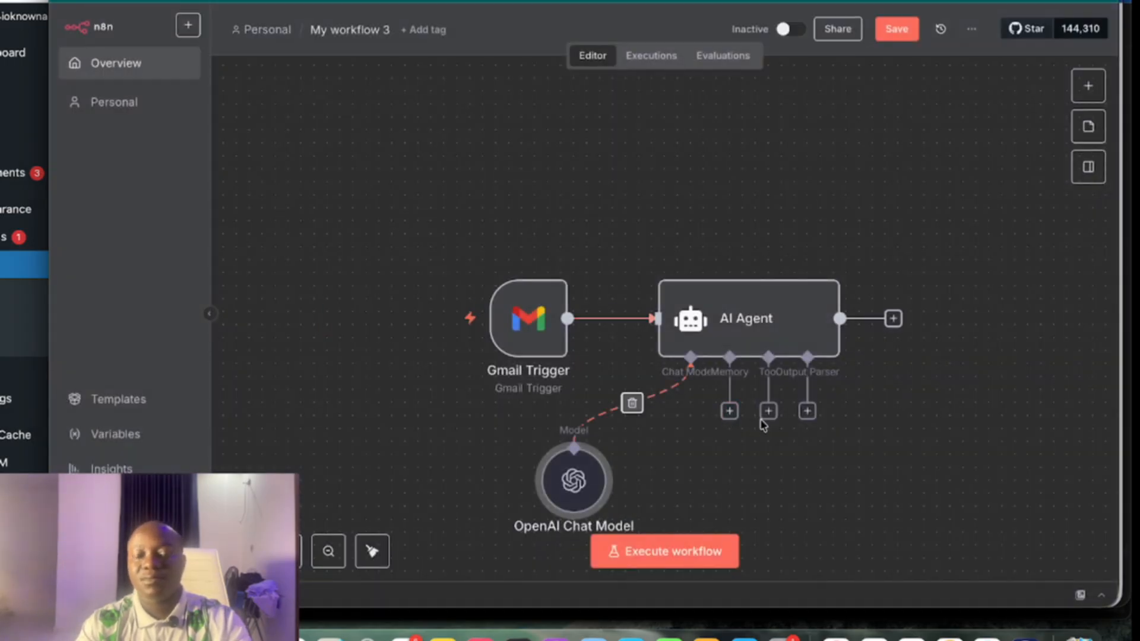
Attach a Simple Memory with the default session ID and a context window of 5
{"action": "scroll", "coordinate": [763, 435], "scroll_direction": "down", "scroll_amount": 1}
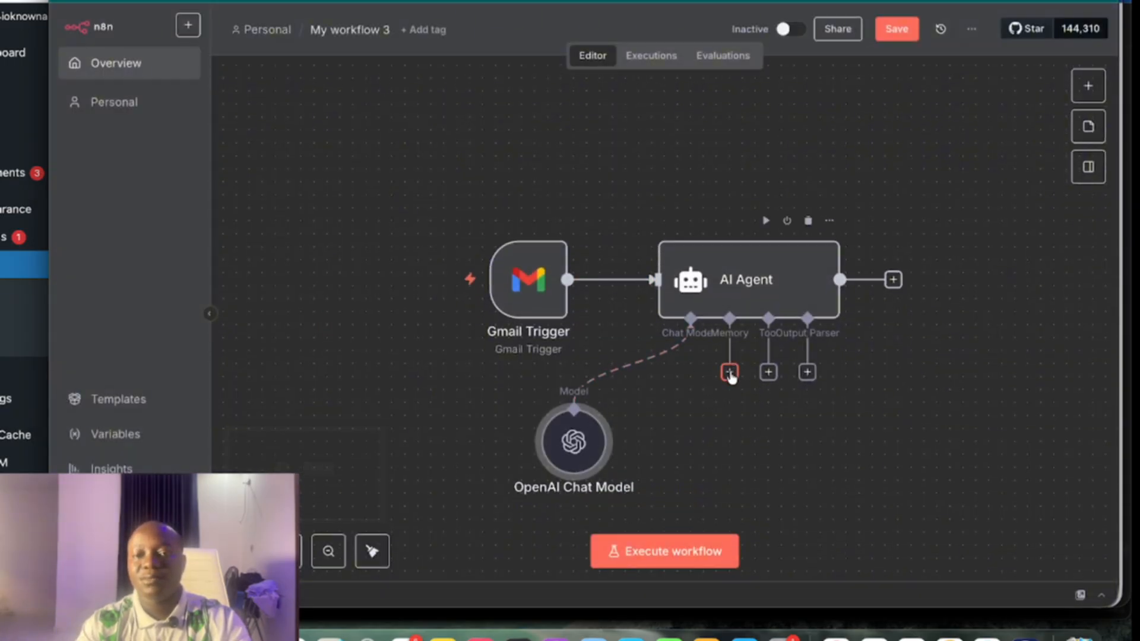
{"action": "left_click", "coordinate": [729, 372]}
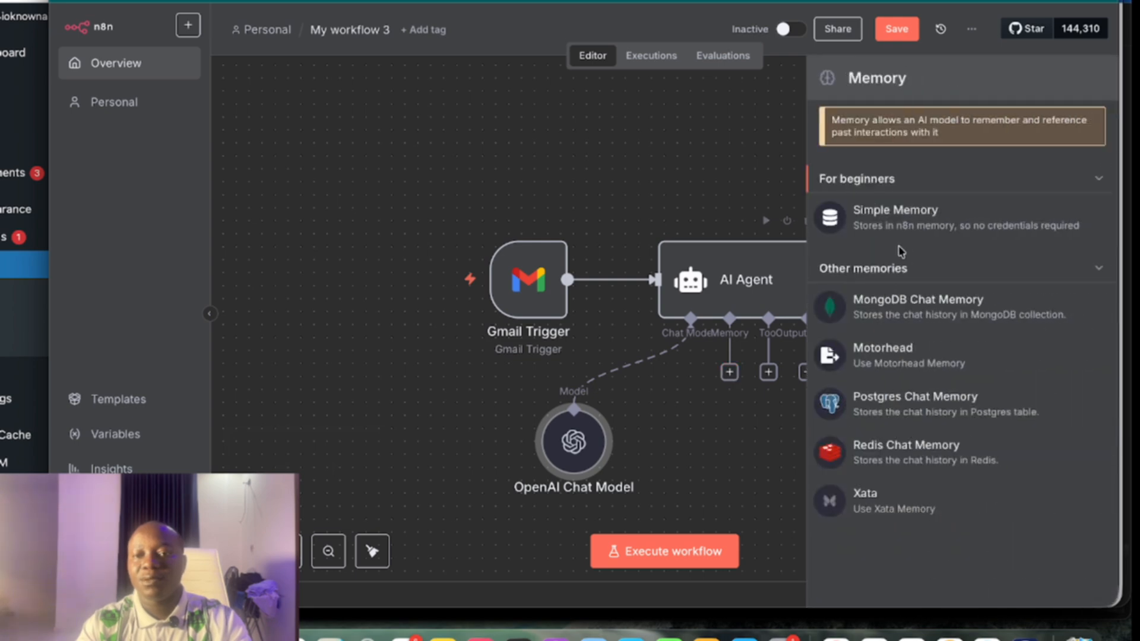
{"action": "left_click", "coordinate": [912, 217]}
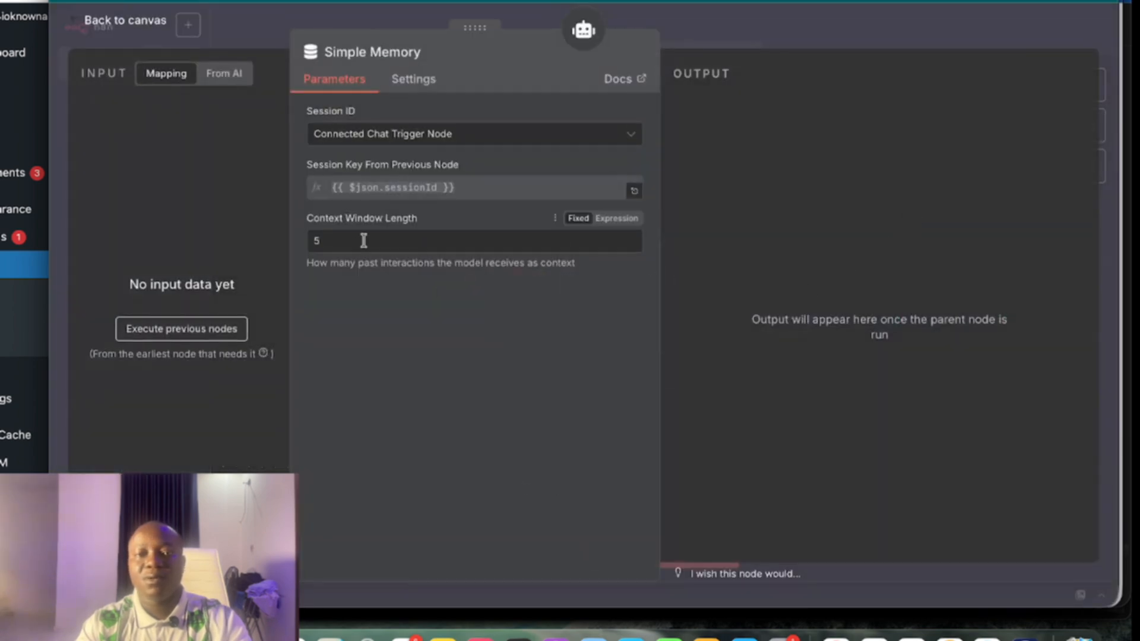
{"action": "left_click", "coordinate": [445, 137]}
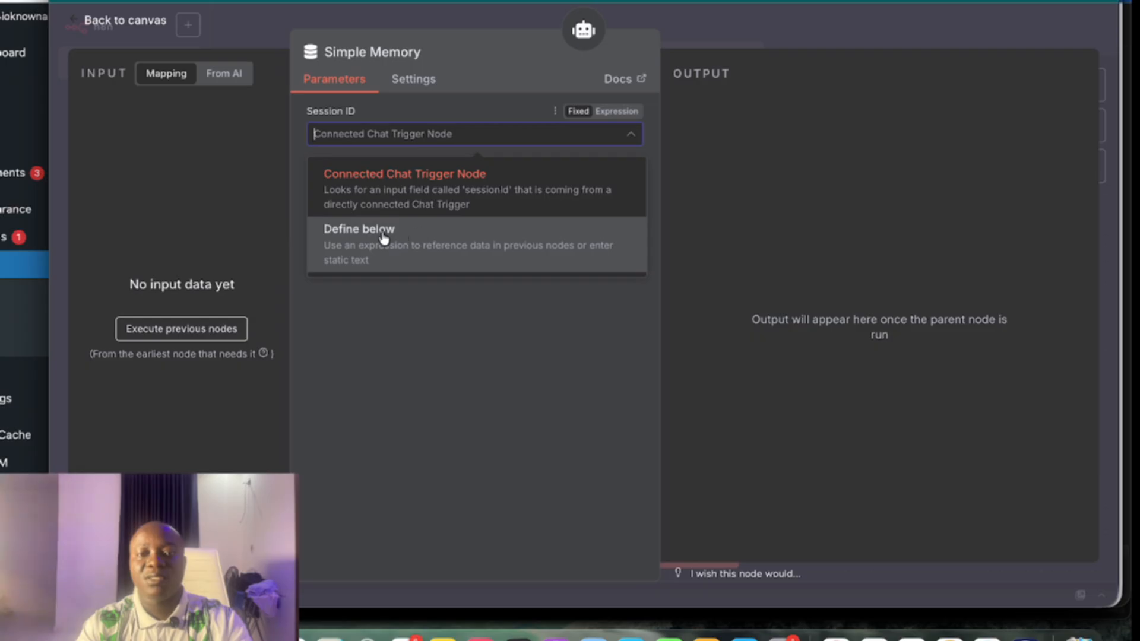
{"action": "left_click", "coordinate": [414, 170]}
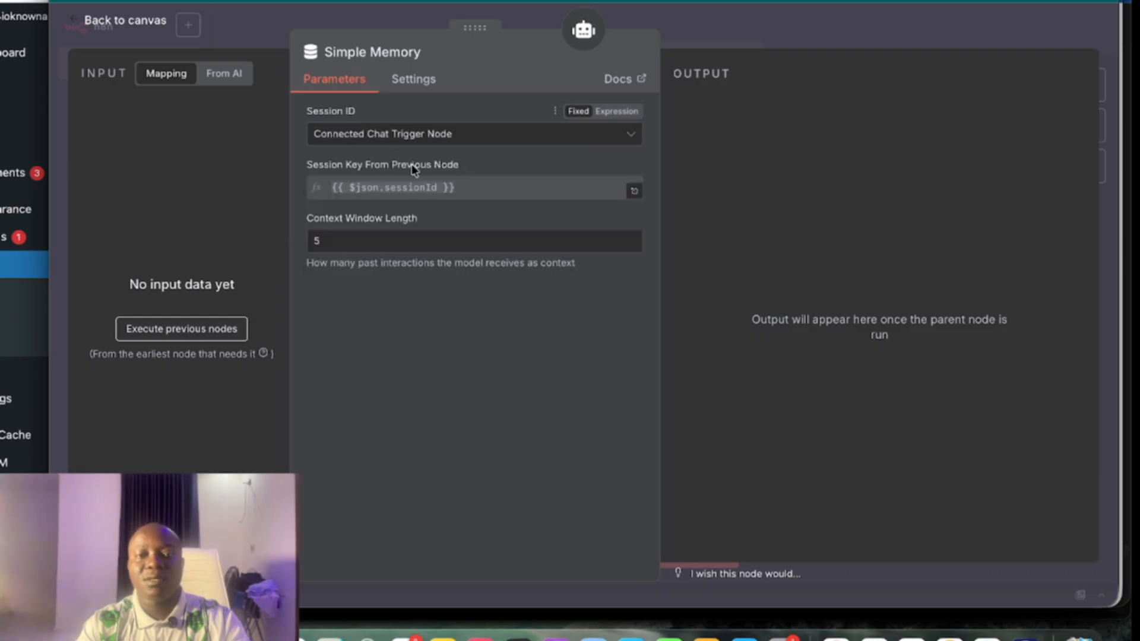
{"action": "left_click", "coordinate": [119, 21]}
Fetch a test email into the Gmail Trigger node
{"action": "left_click", "coordinate": [556, 181]}
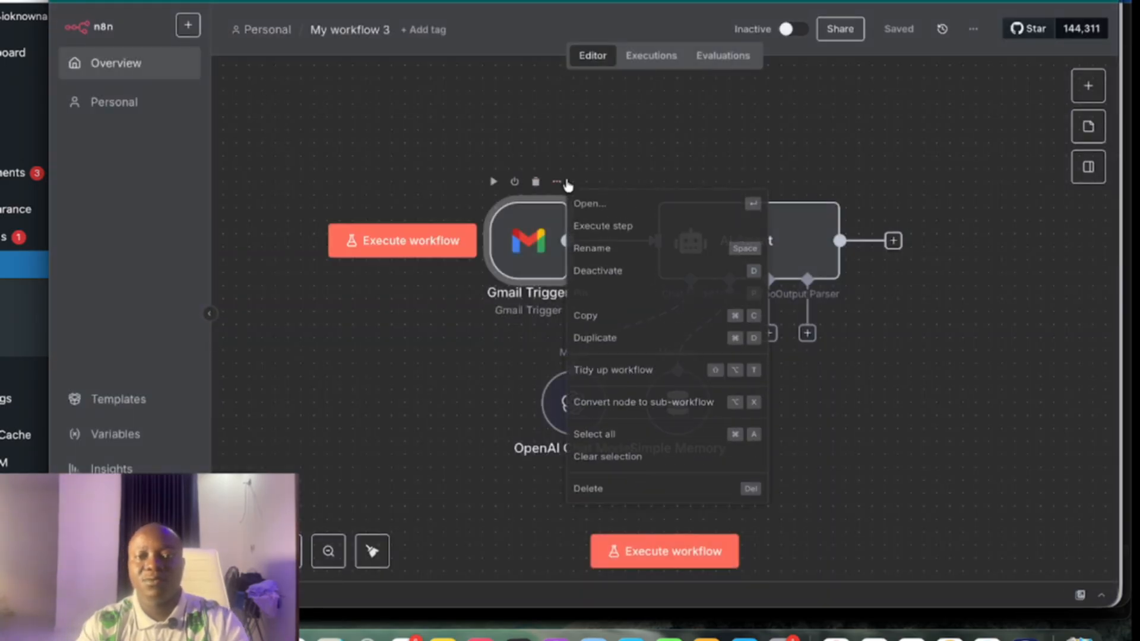
{"action": "left_click", "coordinate": [599, 203]}
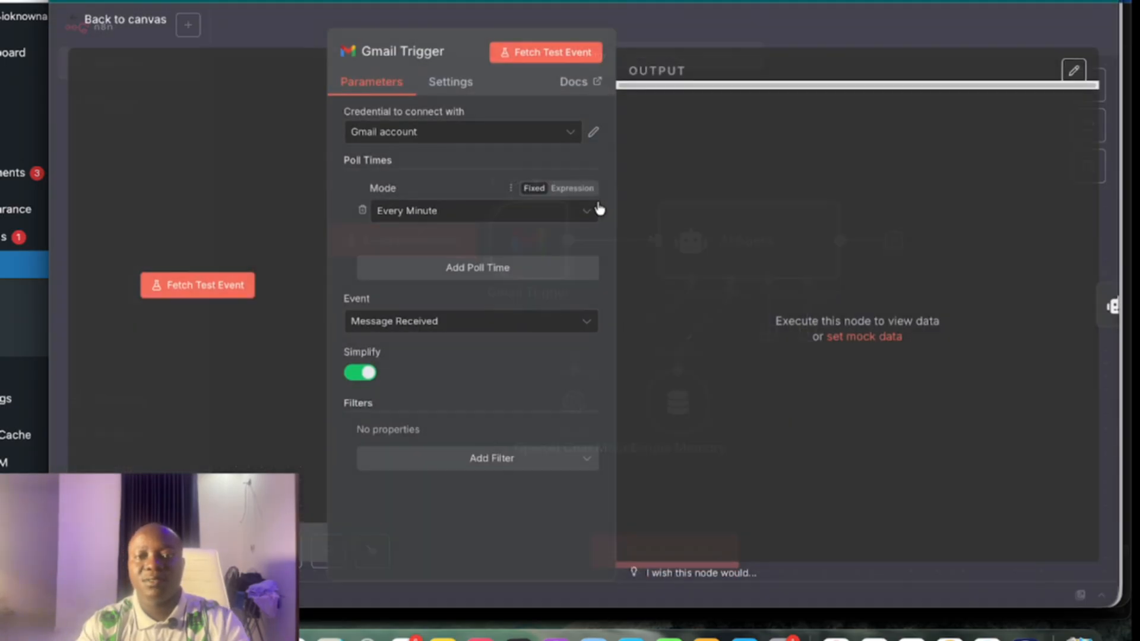
{"action": "left_click", "coordinate": [199, 285]}
{"action": "left_click", "coordinate": [199, 286]}
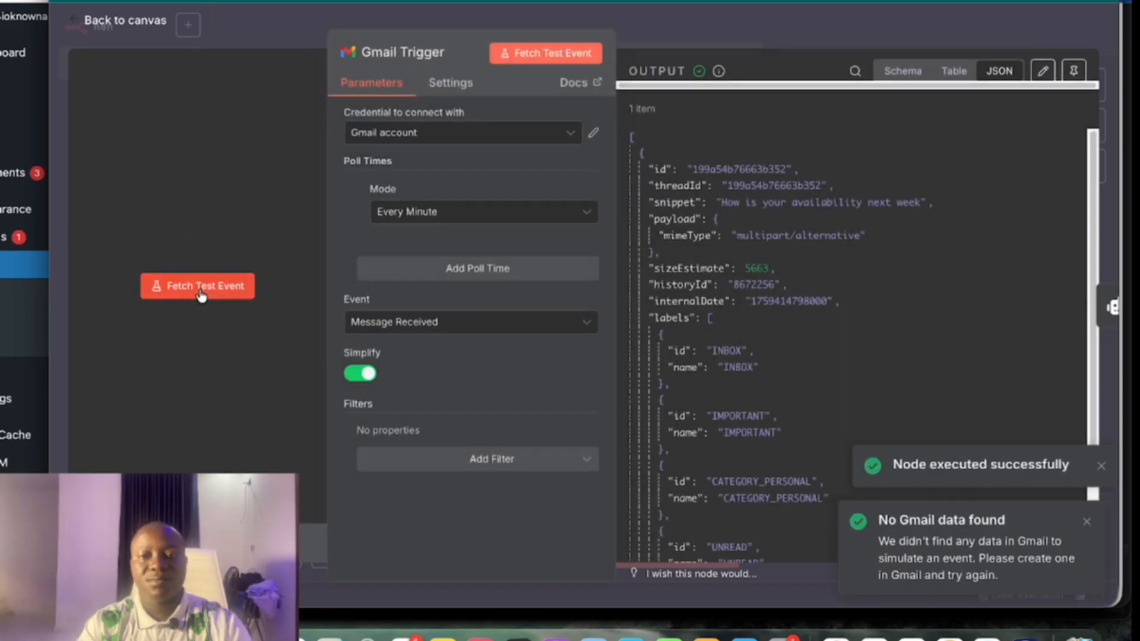
{"action": "scroll", "coordinate": [742, 342], "scroll_direction": "down", "scroll_amount": 5}
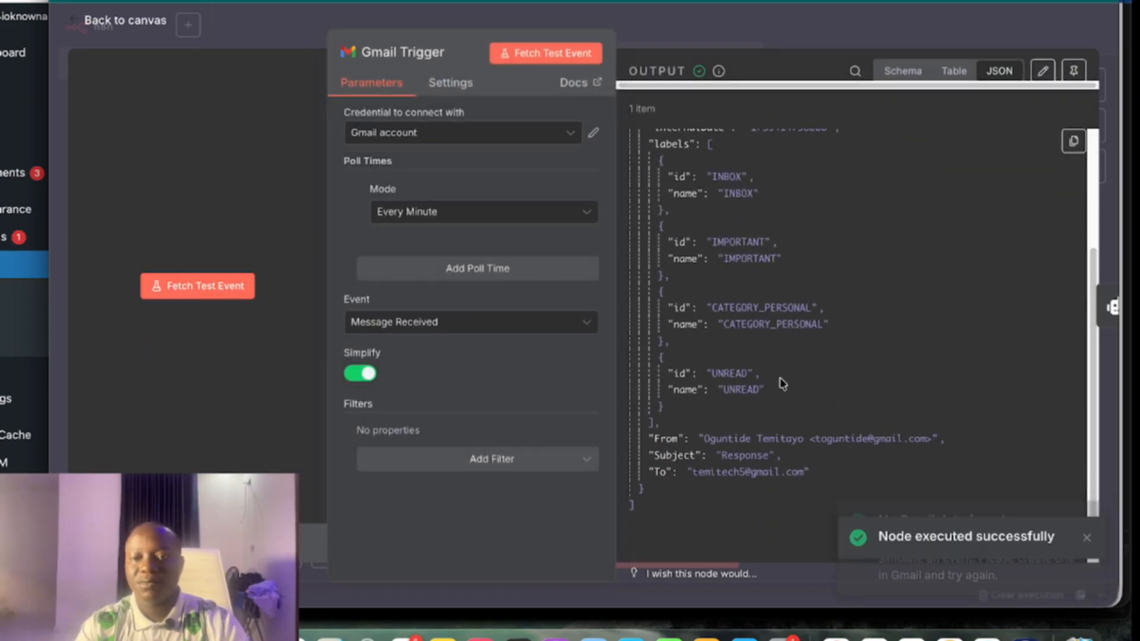
{"action": "scroll", "coordinate": [745, 306], "scroll_direction": "up", "scroll_amount": 3}
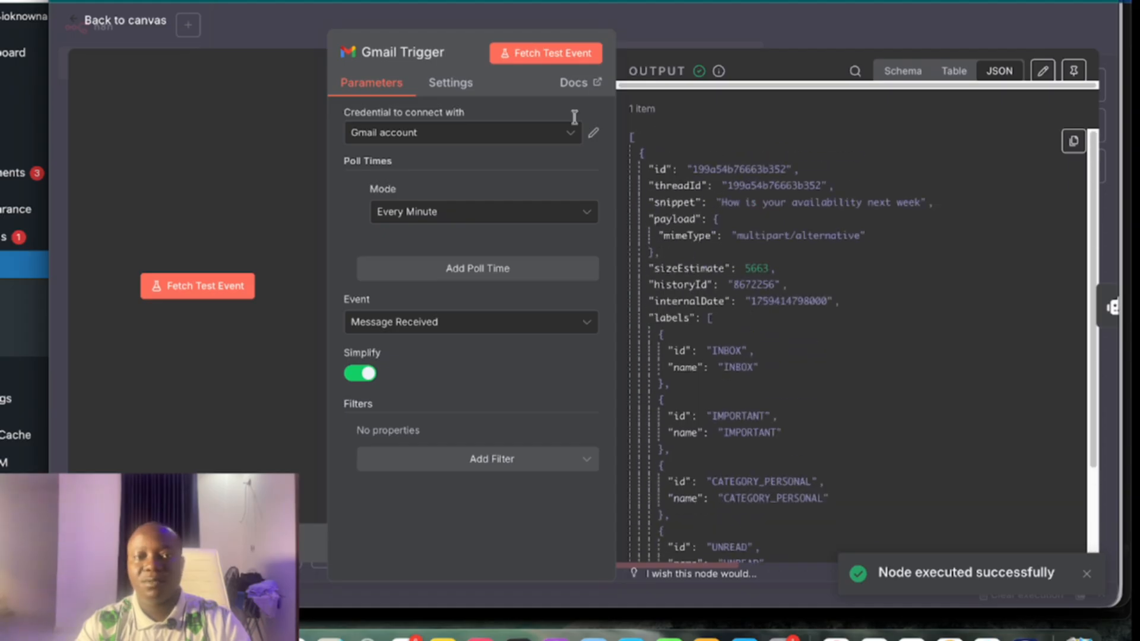
{"action": "left_click", "coordinate": [126, 24]}
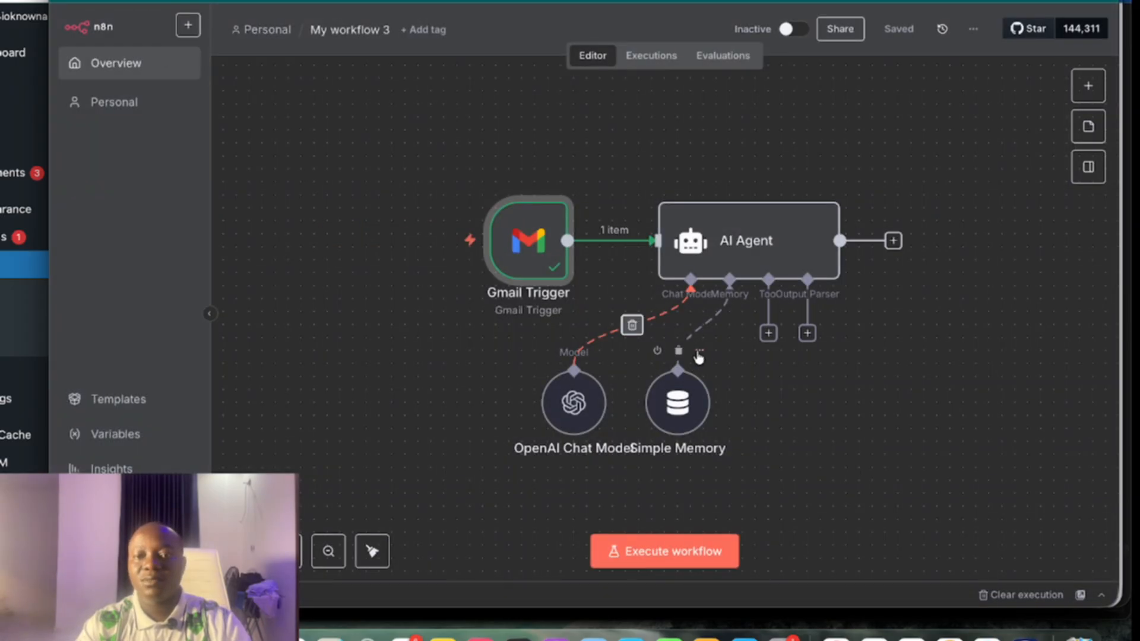
Set Simple Memory's Session ID to Define below, keyed on {{ $json.id }}
{"action": "left_click", "coordinate": [699, 352]}
{"action": "left_click", "coordinate": [720, 377]}
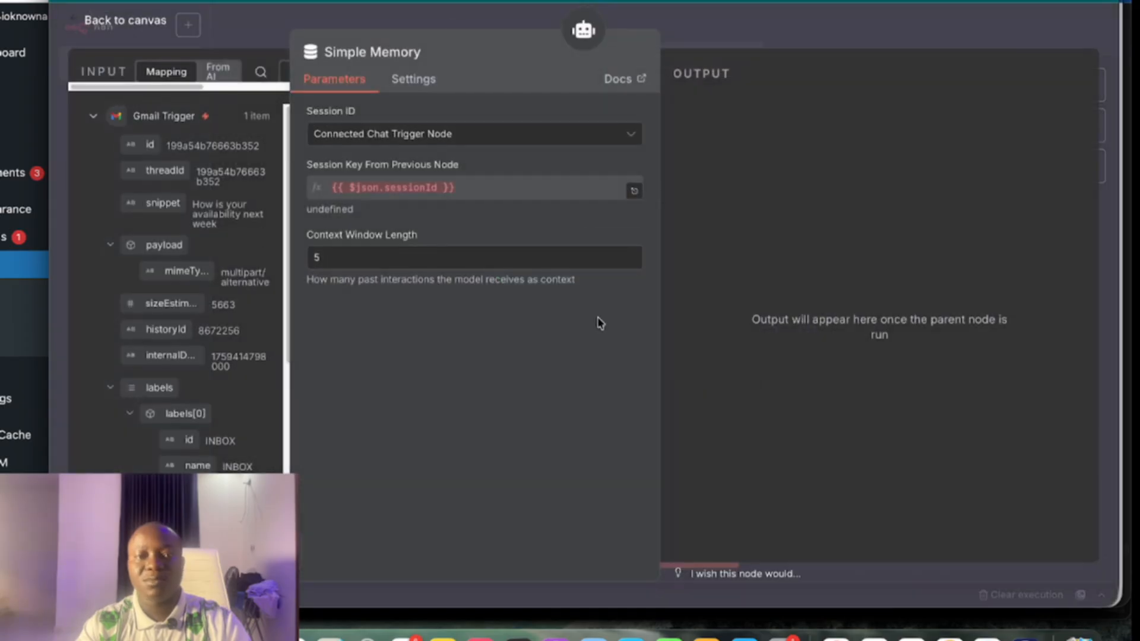
{"action": "left_click", "coordinate": [402, 132]}
{"action": "left_click", "coordinate": [400, 238]}
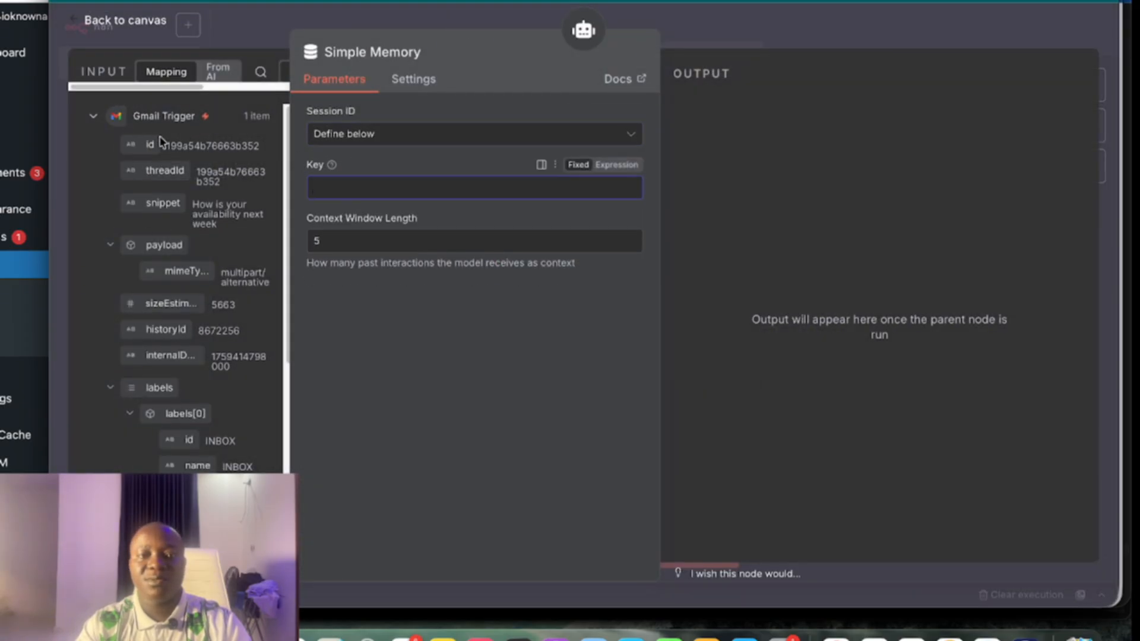
{"action": "left_click_drag", "start_coordinate": [132, 145], "coordinate": [356, 186]}
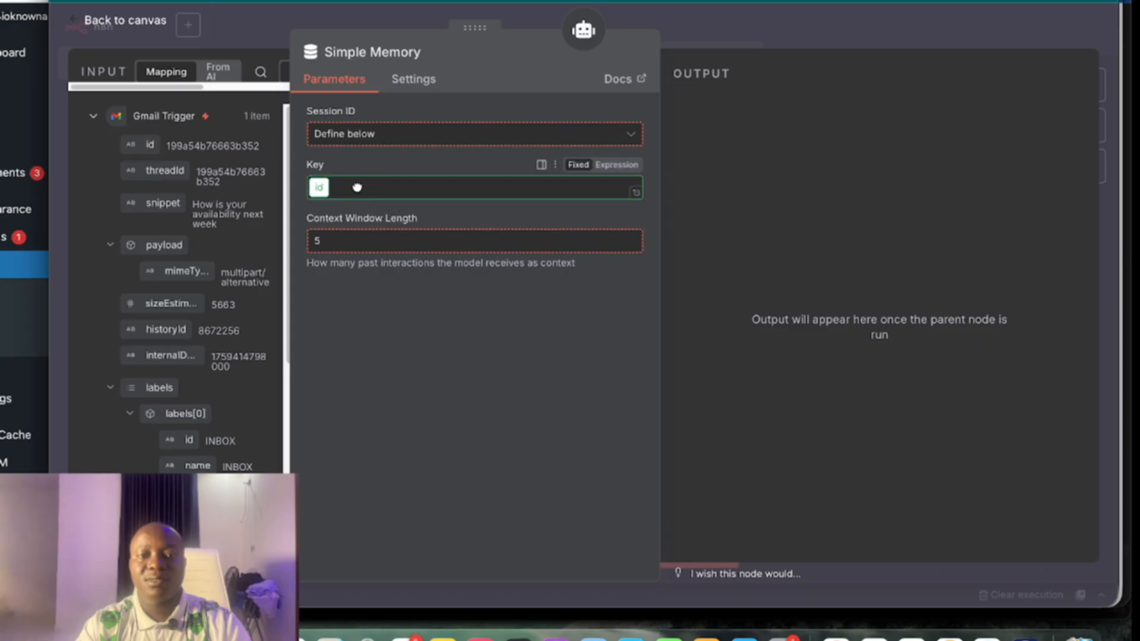
{"action": "left_click", "coordinate": [437, 374]}
{"action": "left_click", "coordinate": [125, 24]}
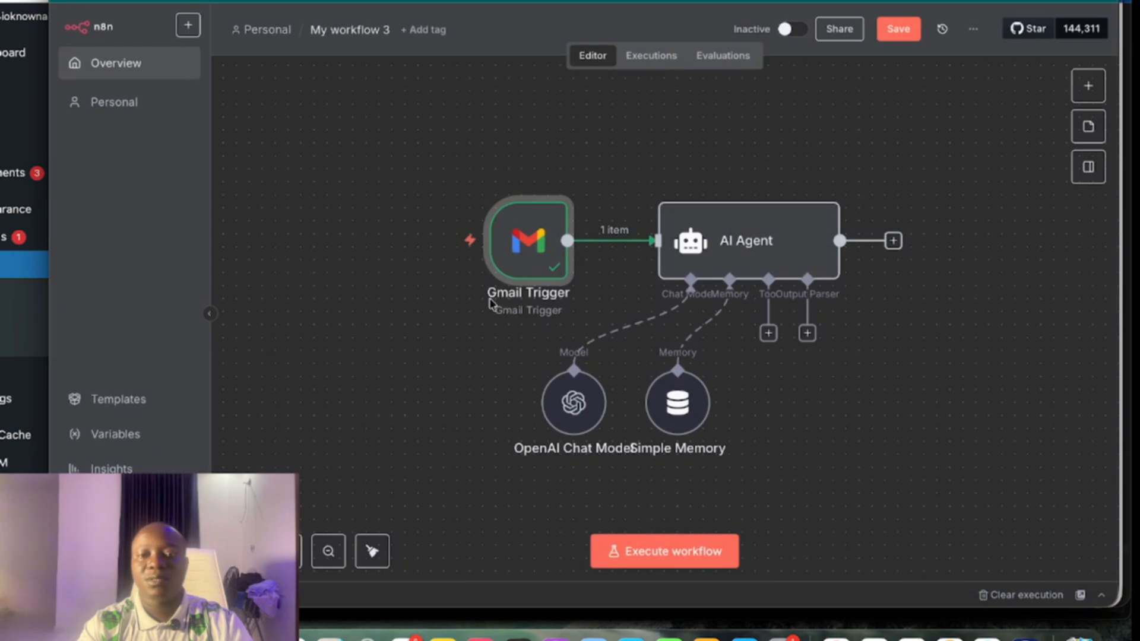
Attach a Google Calendar Tool to the AI Agent
{"action": "scroll", "coordinate": [483, 308], "scroll_direction": "right", "scroll_amount": 3}
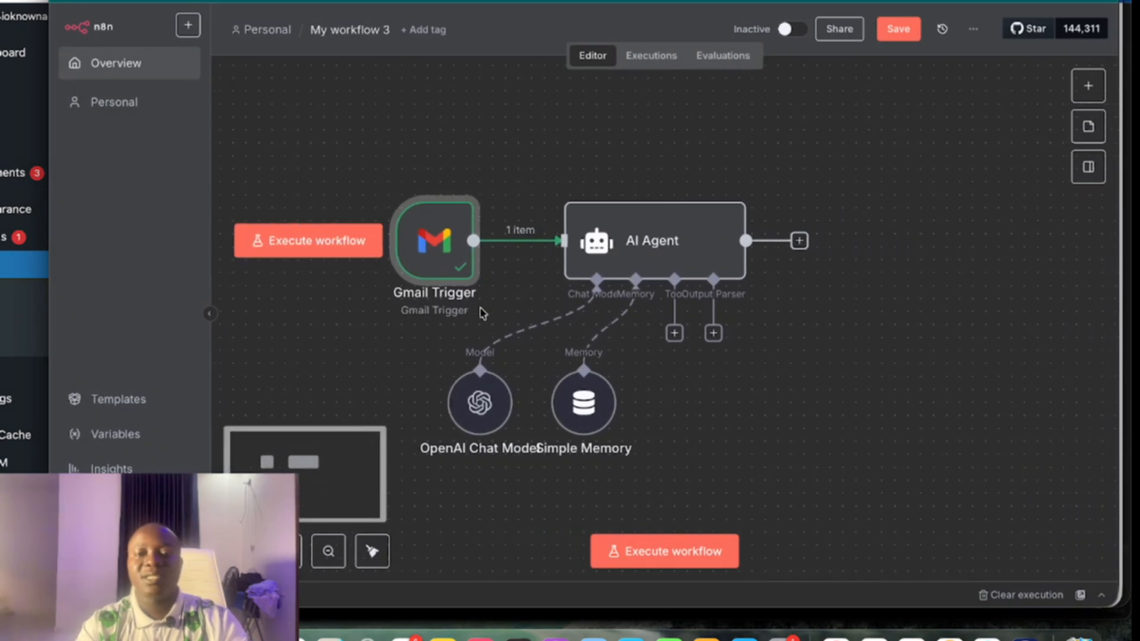
{"action": "left_click", "coordinate": [674, 333]}
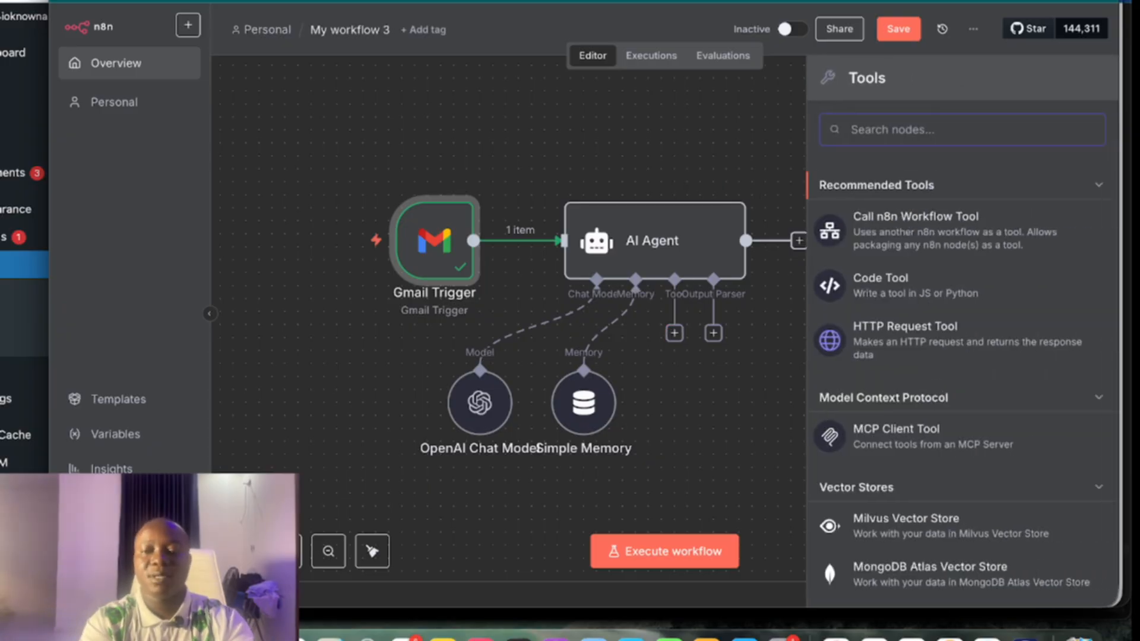
{"action": "type", "text": "calen"}
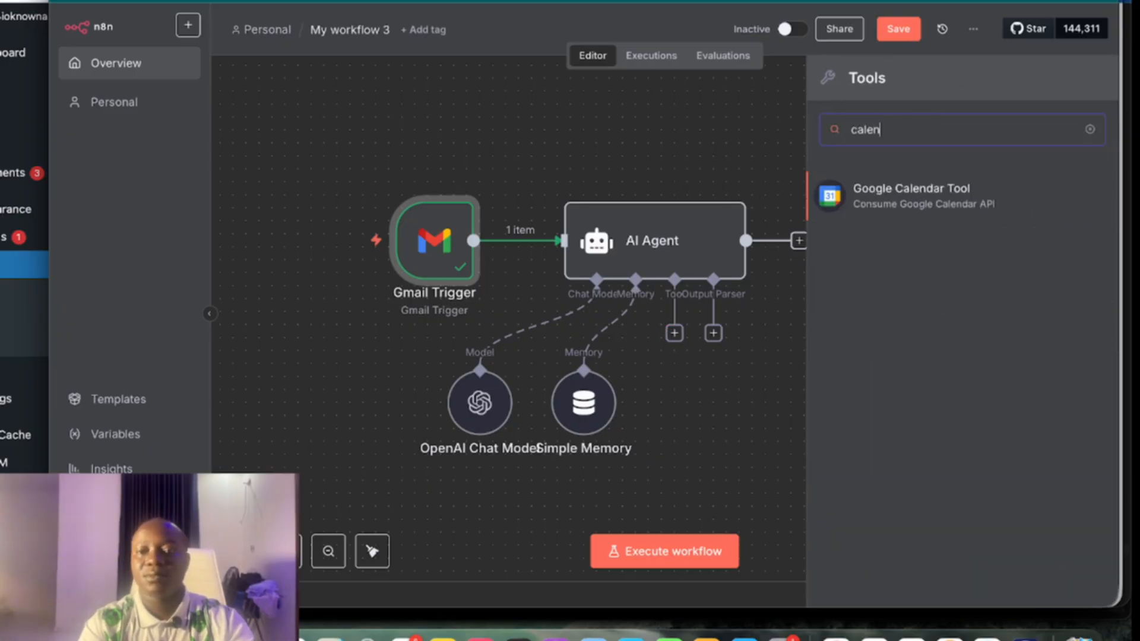
{"action": "left_click", "coordinate": [963, 196]}
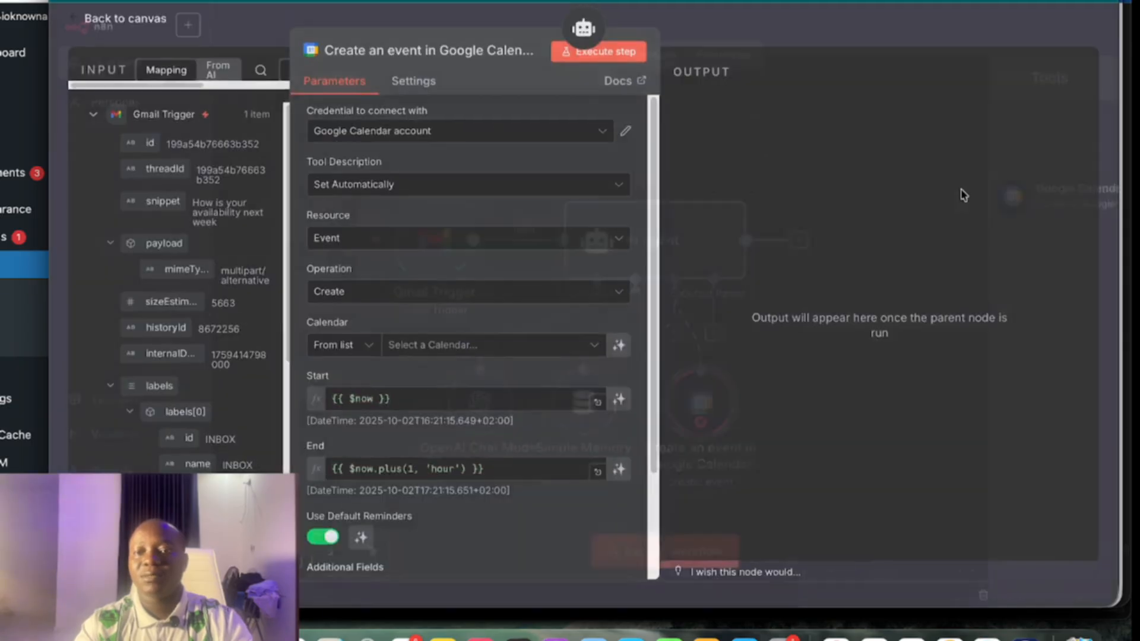
Set the tool to Calendar Availability on the account's calendar, with model-defined Start and End Time
{"action": "left_click", "coordinate": [409, 242]}
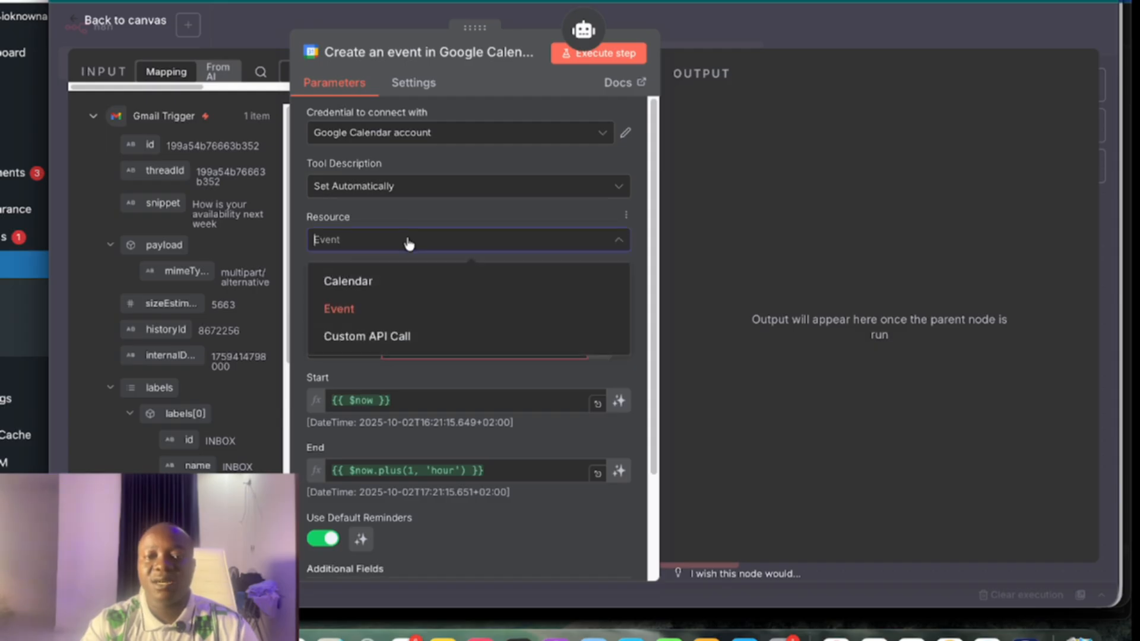
{"action": "left_click", "coordinate": [354, 281]}
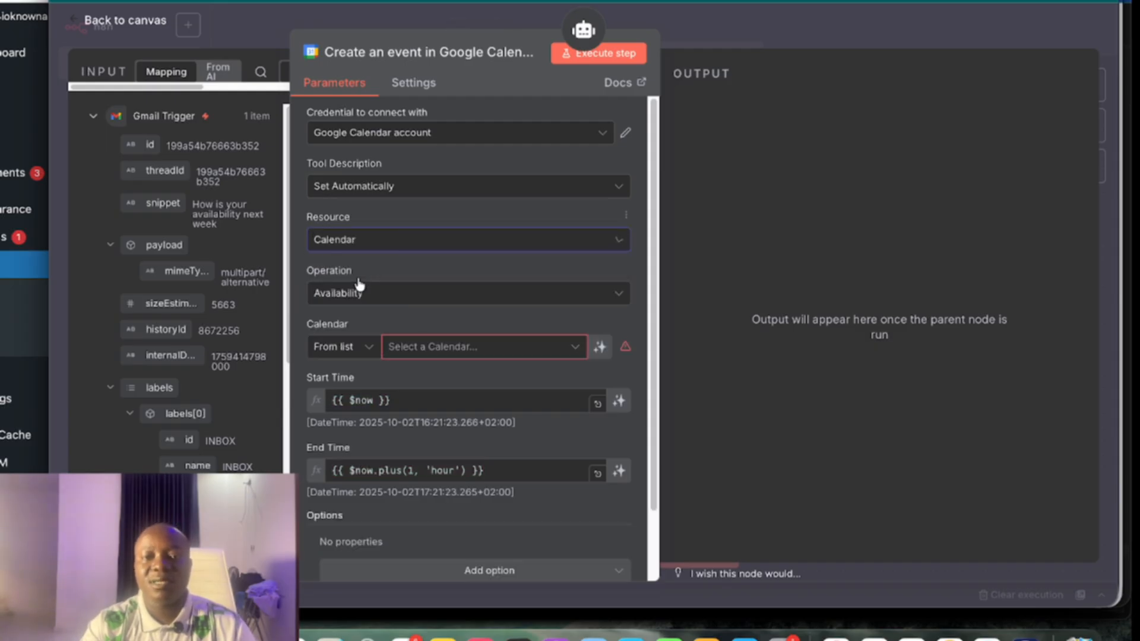
{"action": "scroll", "coordinate": [430, 293], "scroll_direction": "down", "scroll_amount": 2}
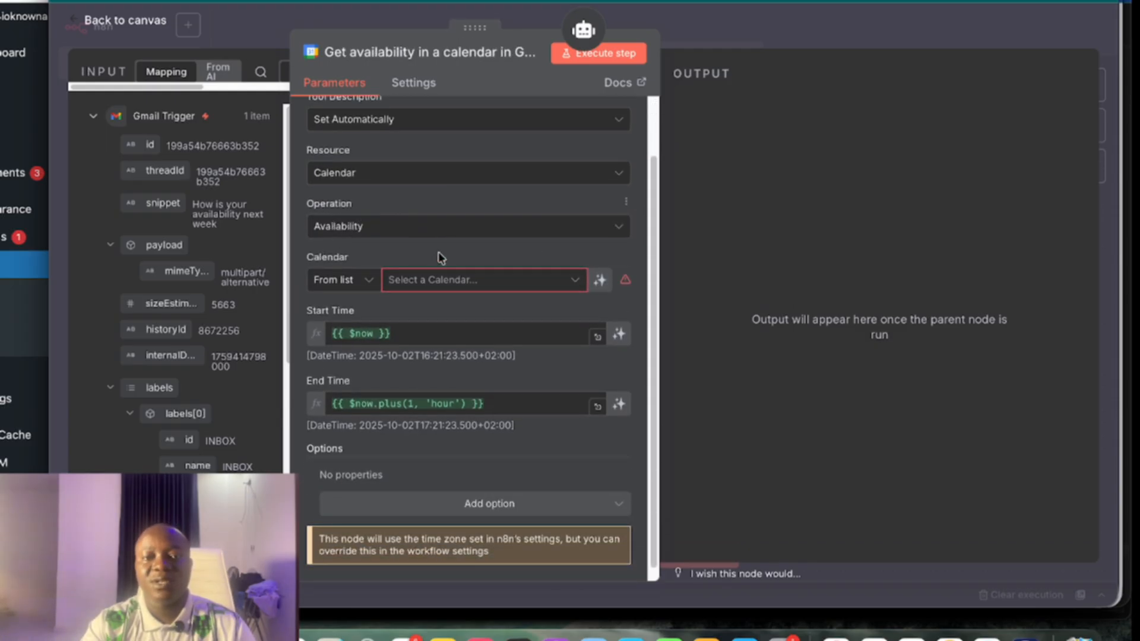
{"action": "left_click", "coordinate": [466, 285]}
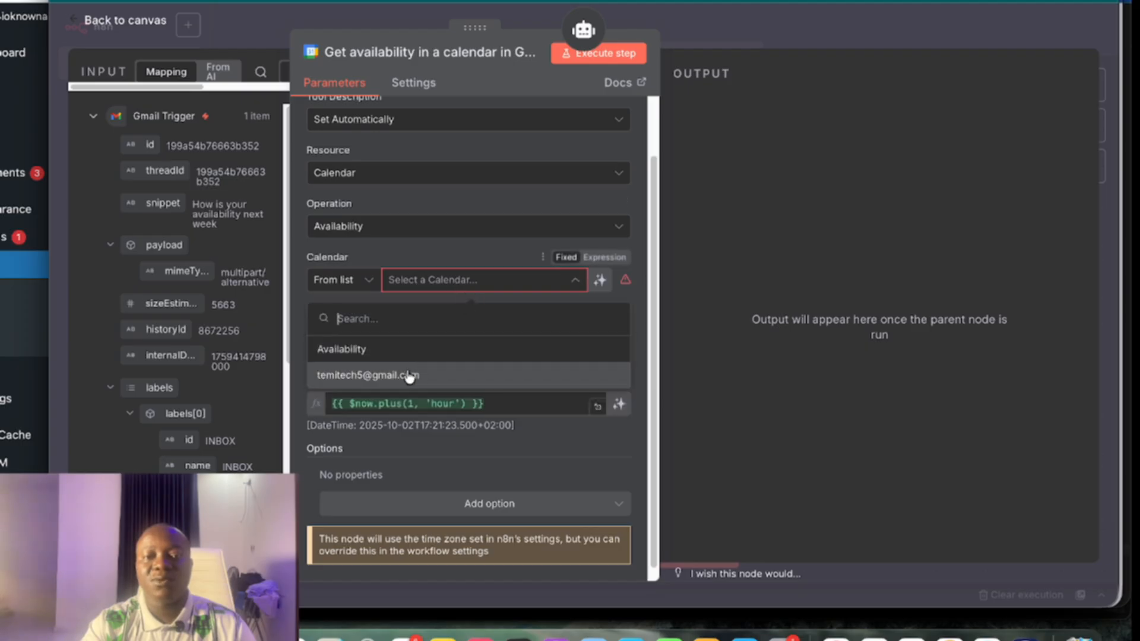
{"action": "left_click", "coordinate": [419, 372]}
{"action": "scroll", "coordinate": [413, 351], "scroll_direction": "down", "scroll_amount": 1}
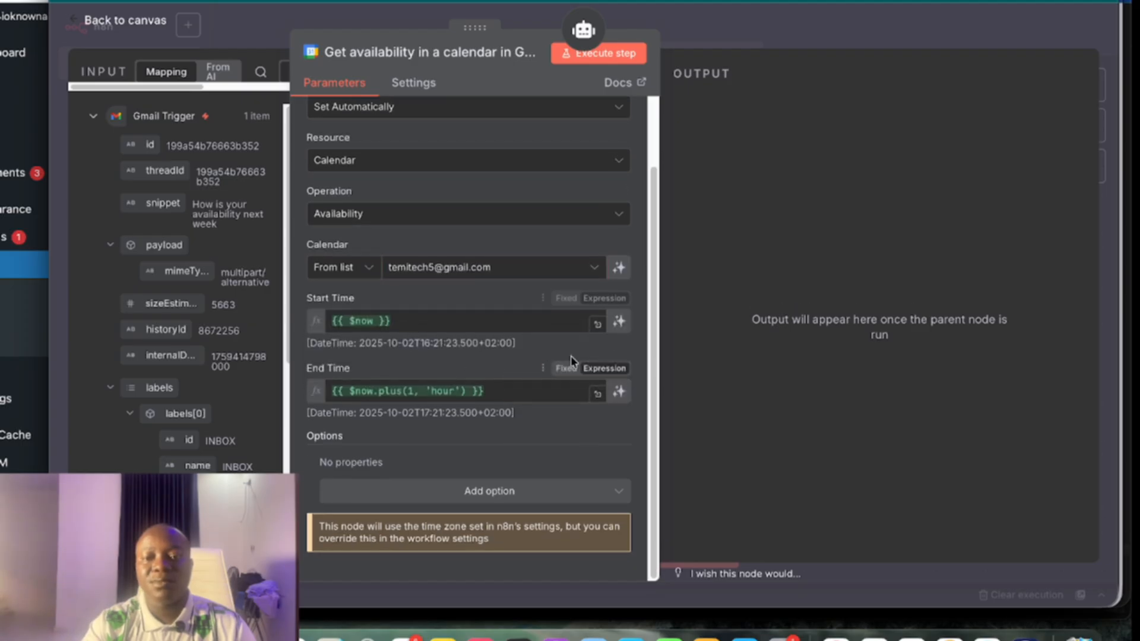
{"action": "left_click", "coordinate": [618, 322]}
{"action": "left_click", "coordinate": [618, 392]}
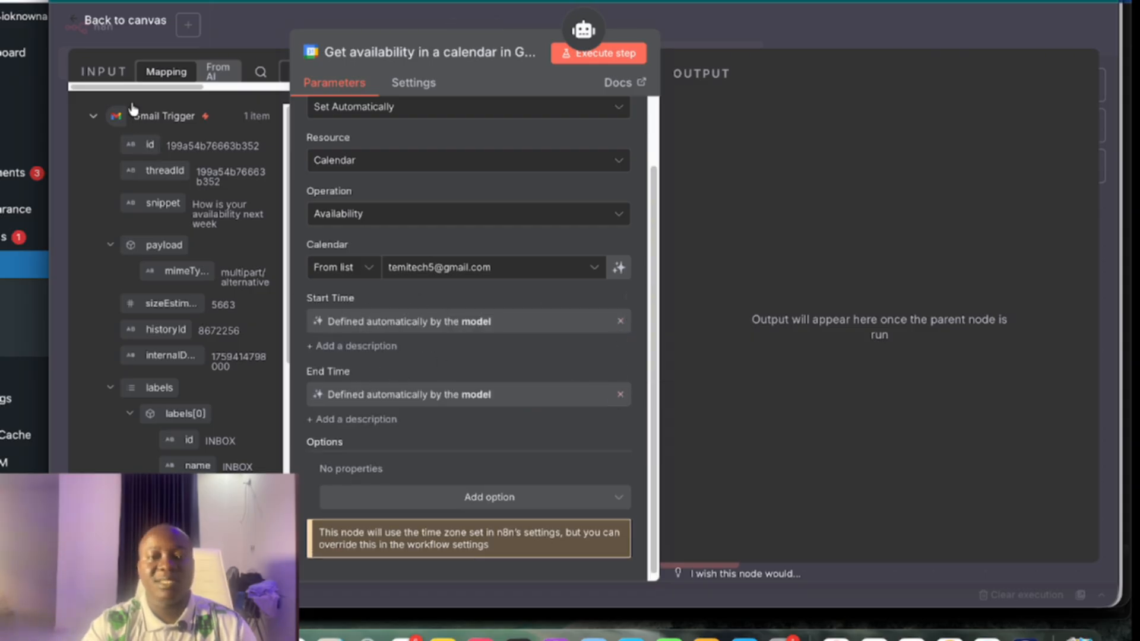
{"action": "left_click", "coordinate": [120, 27]}
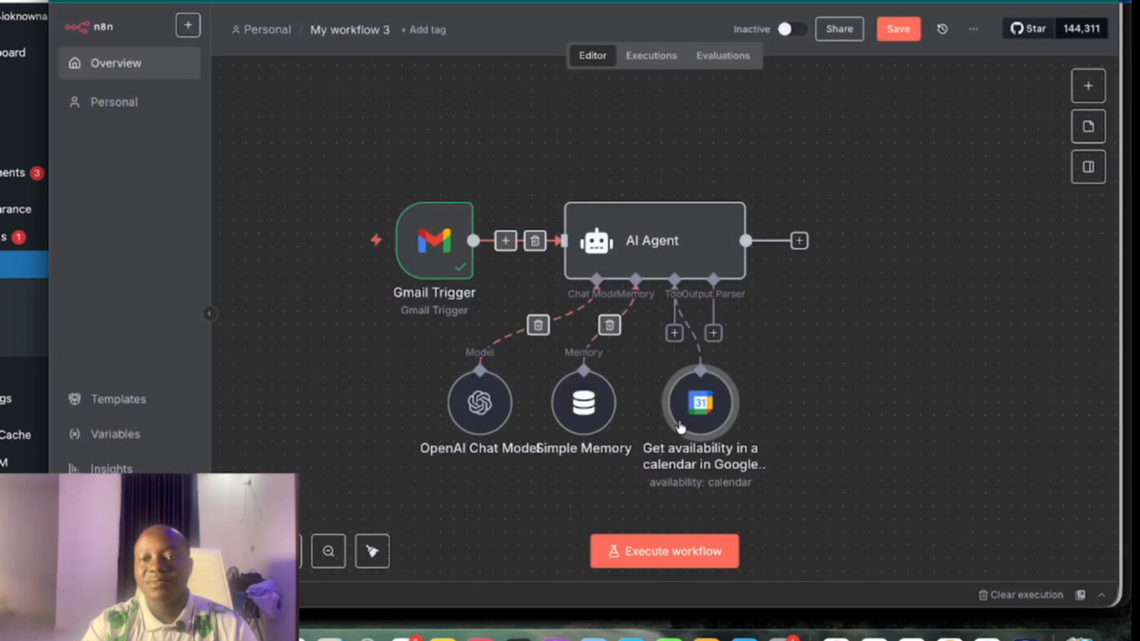
Attach a second Google Calendar Tool to the AI Agent
{"action": "left_click", "coordinate": [674, 333]}
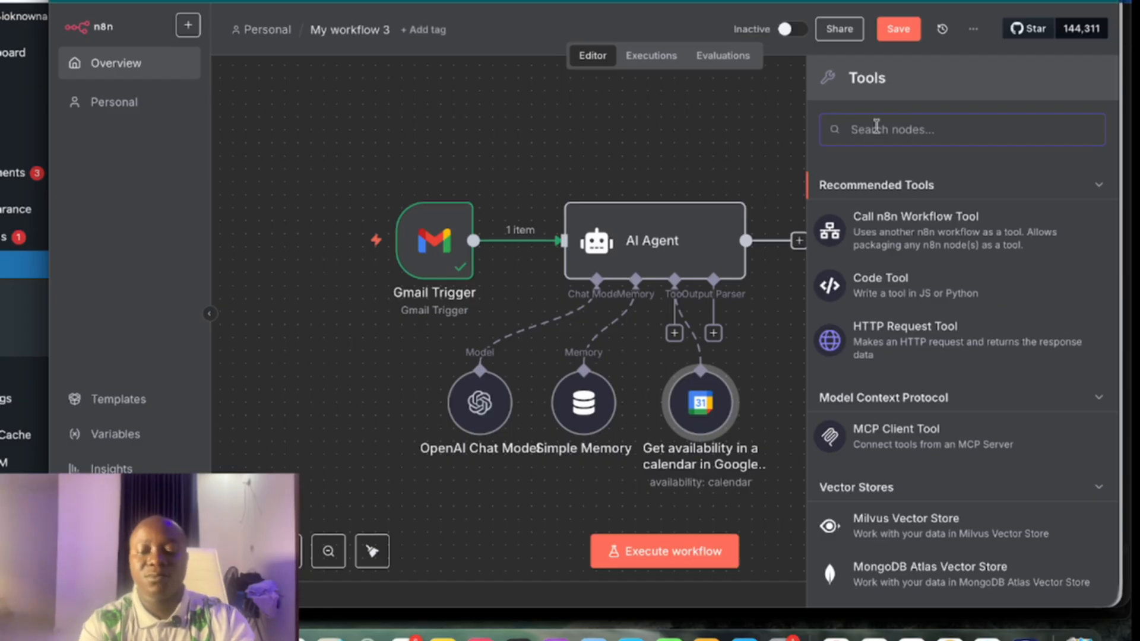
{"action": "type", "text": "calen"}
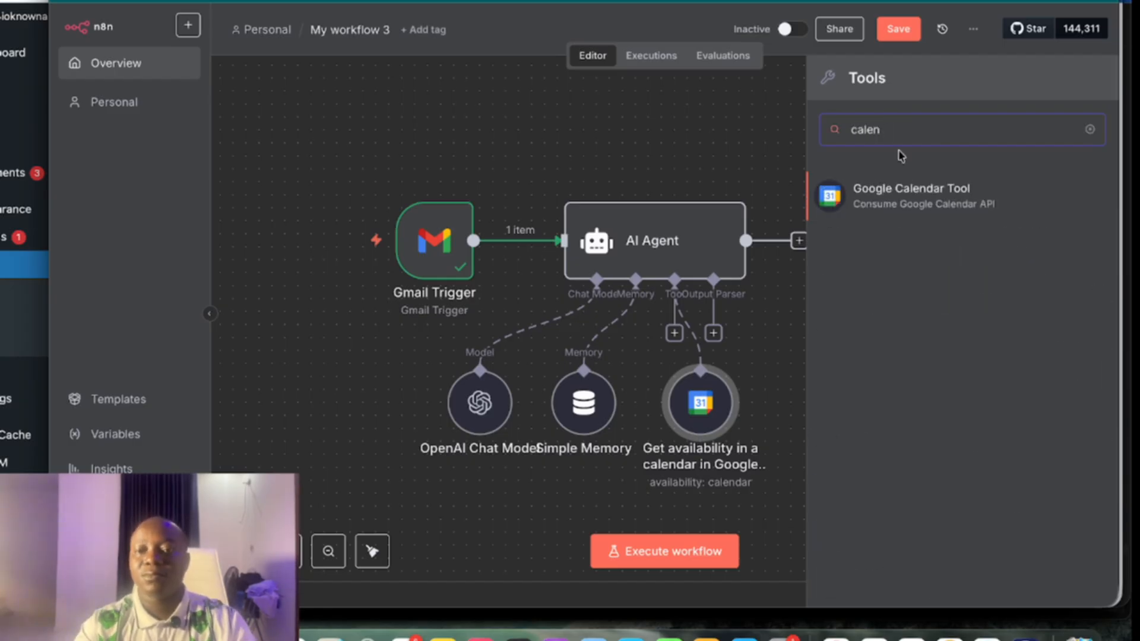
{"action": "left_click", "coordinate": [903, 196]}
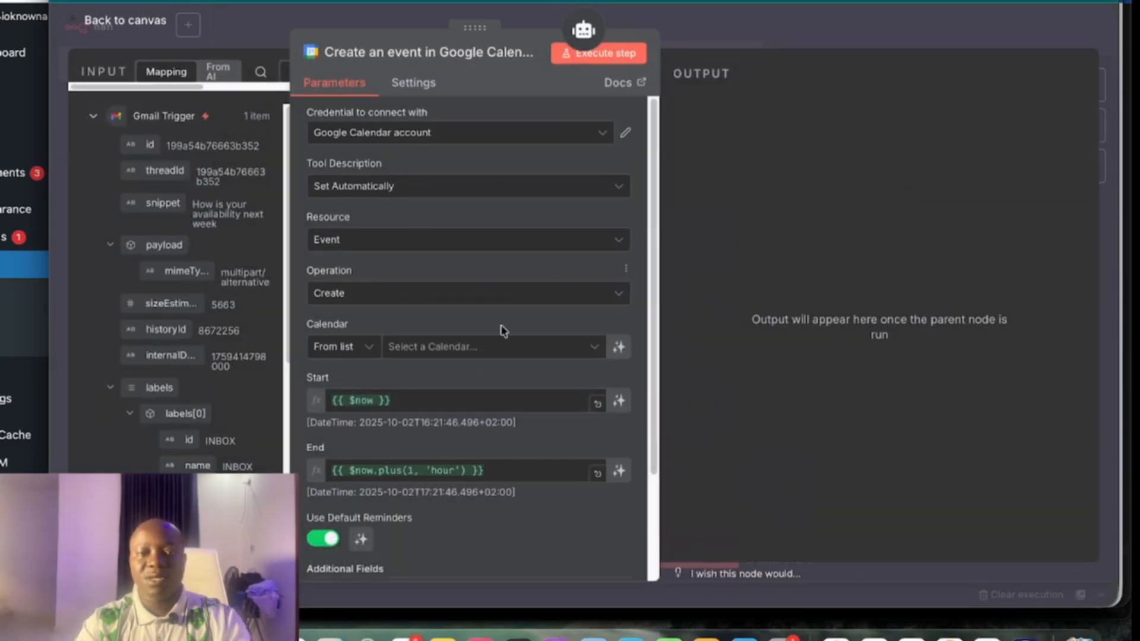
Keep Event Create on the account's calendar, with model-defined Start and End
{"action": "left_click", "coordinate": [383, 241]}
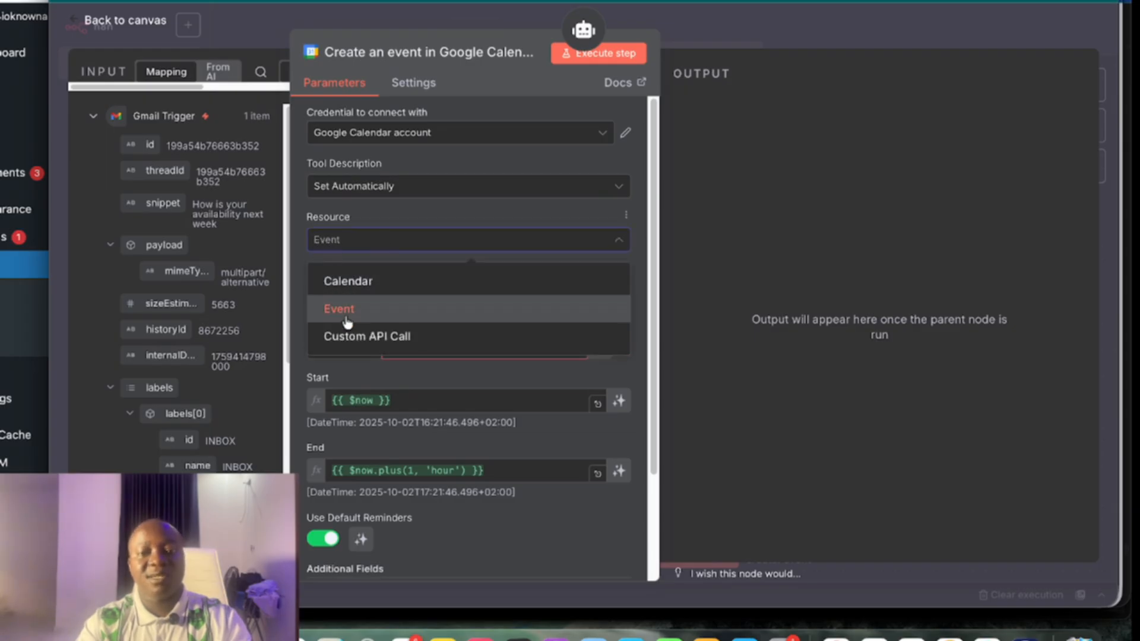
{"action": "left_click", "coordinate": [425, 238]}
{"action": "scroll", "coordinate": [475, 365], "scroll_direction": "down", "scroll_amount": 2}
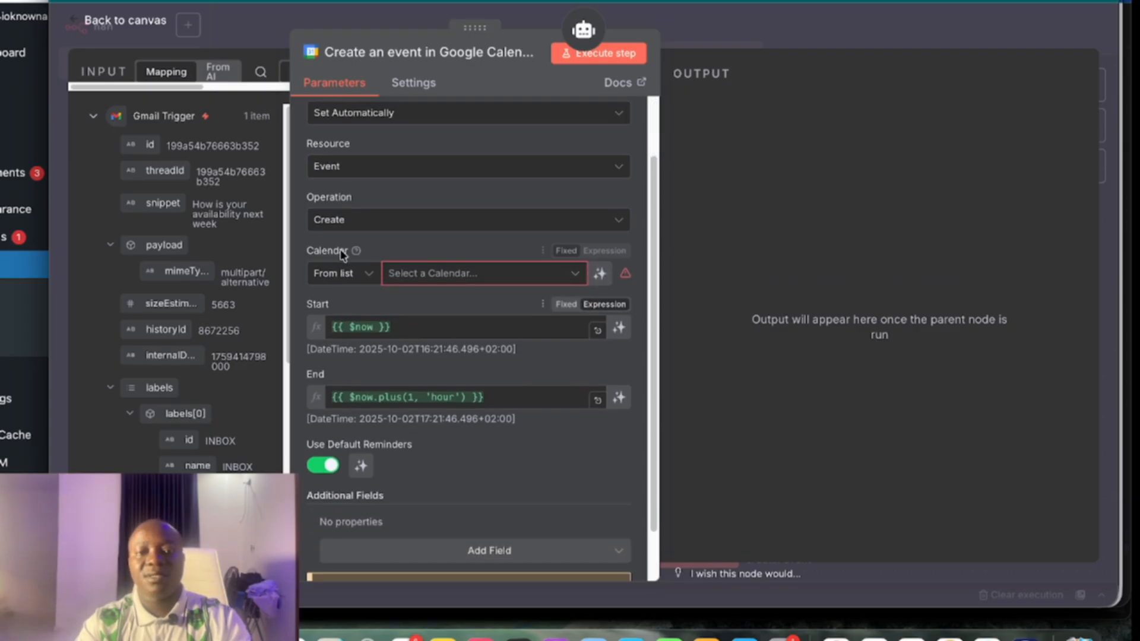
{"action": "left_click", "coordinate": [466, 282]}
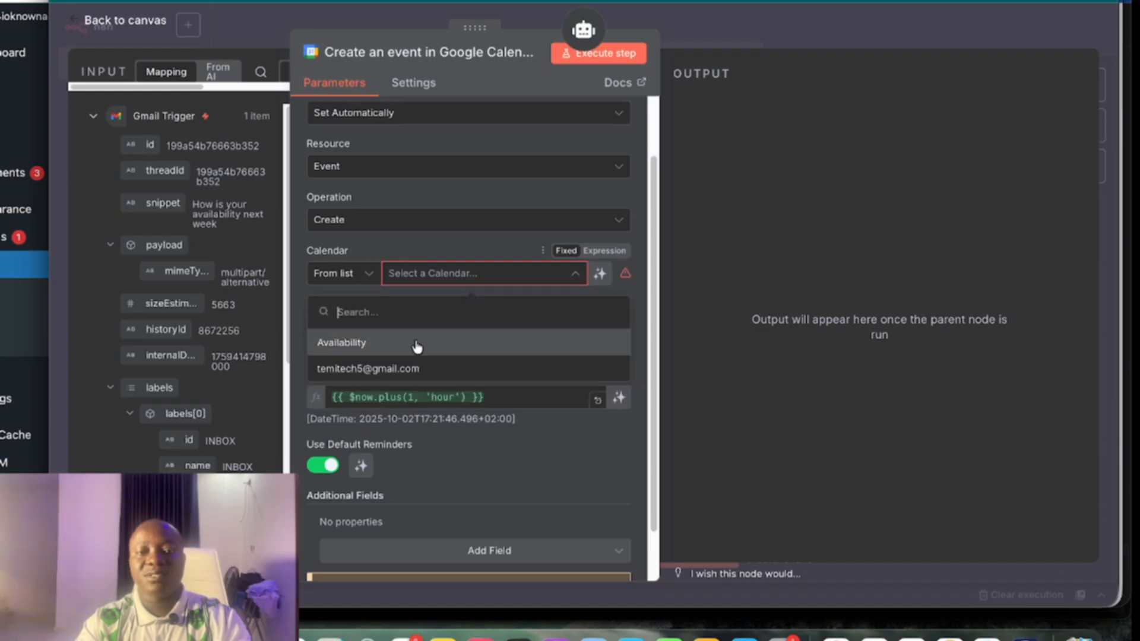
{"action": "left_click", "coordinate": [410, 368]}
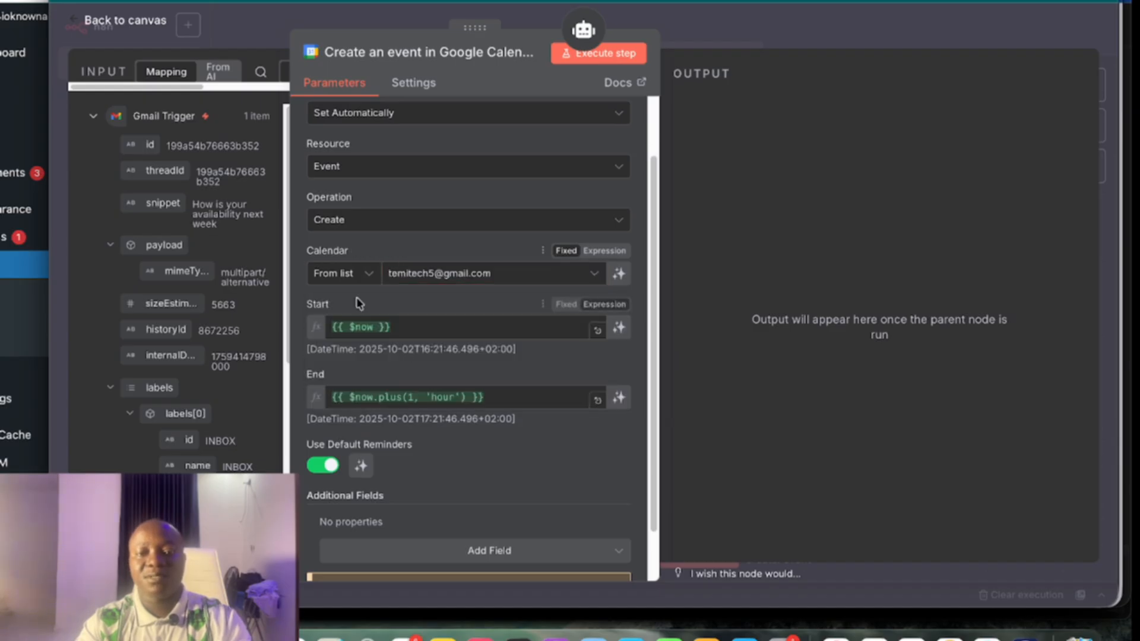
{"action": "left_click", "coordinate": [618, 327]}
{"action": "left_click", "coordinate": [619, 401]}
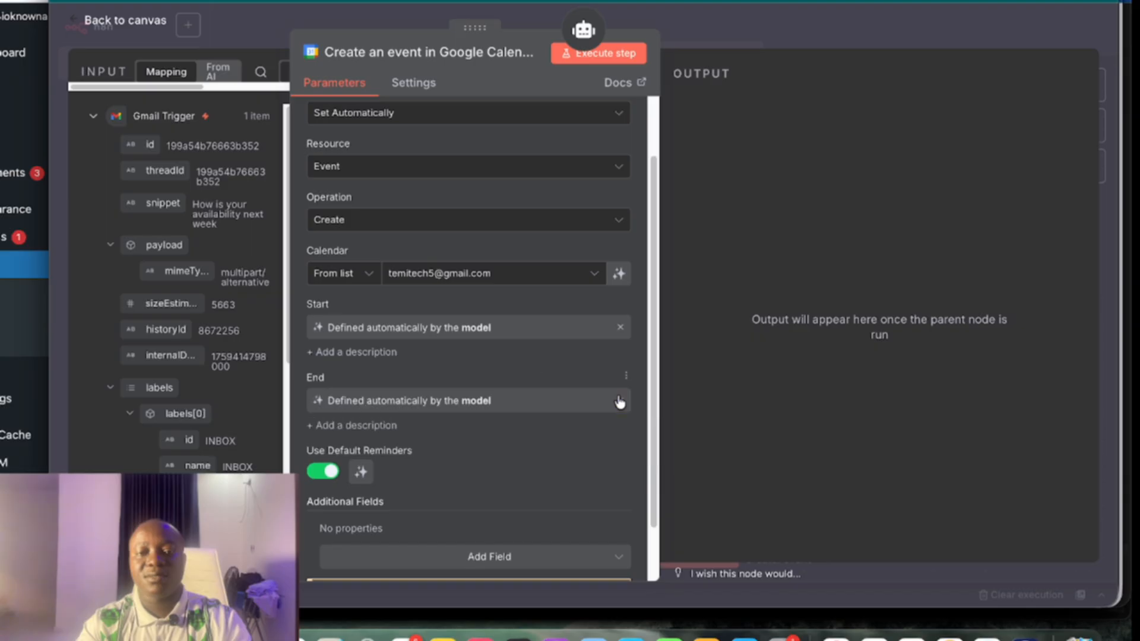
{"action": "scroll", "coordinate": [483, 371], "scroll_direction": "down", "scroll_amount": 2}
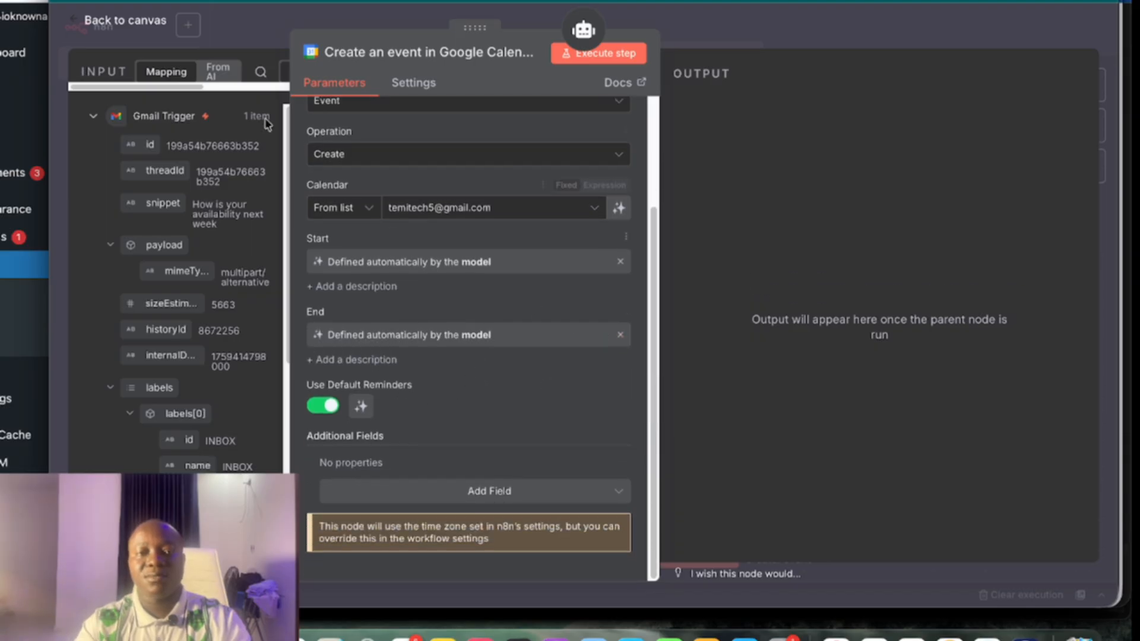
{"action": "left_click", "coordinate": [123, 24]}
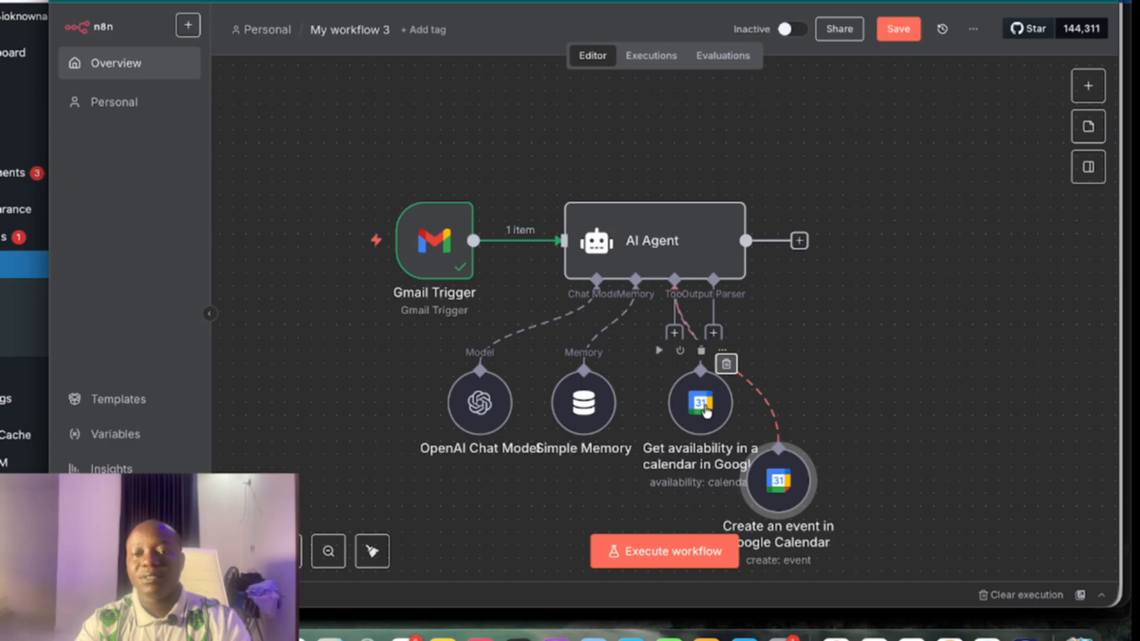
Line up the two calendar tool nodes and attach a Structured Output Parser to the AI Agent
{"action": "left_click_drag", "start_coordinate": [709, 412], "coordinate": [683, 424]}
{"action": "left_click_drag", "start_coordinate": [783, 465], "coordinate": [757, 453]}
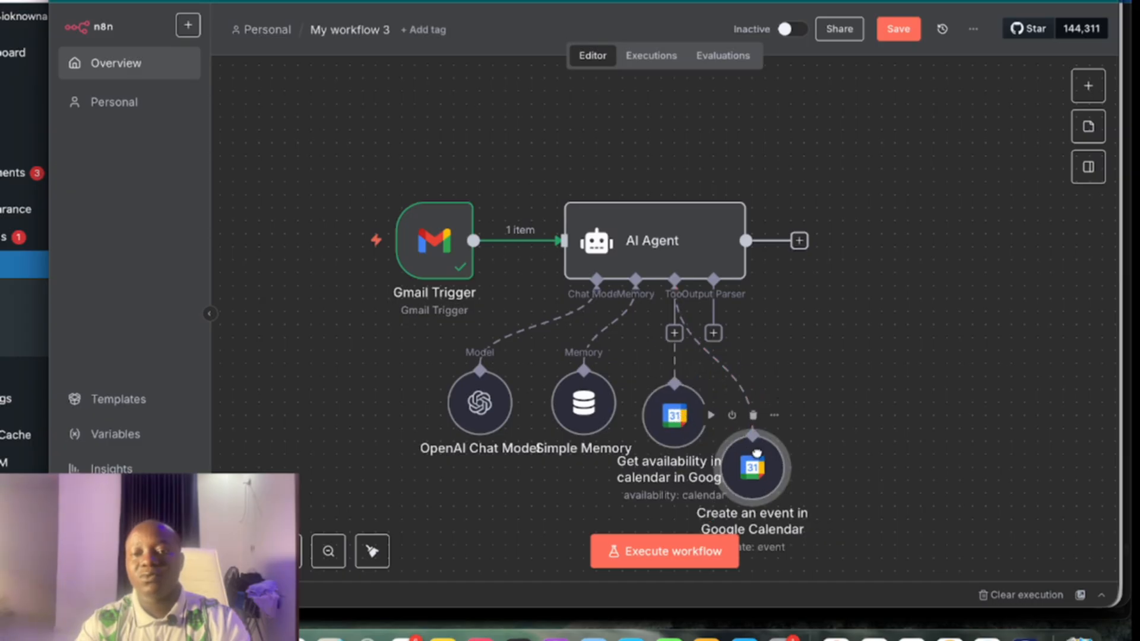
{"action": "left_click", "coordinate": [713, 335]}
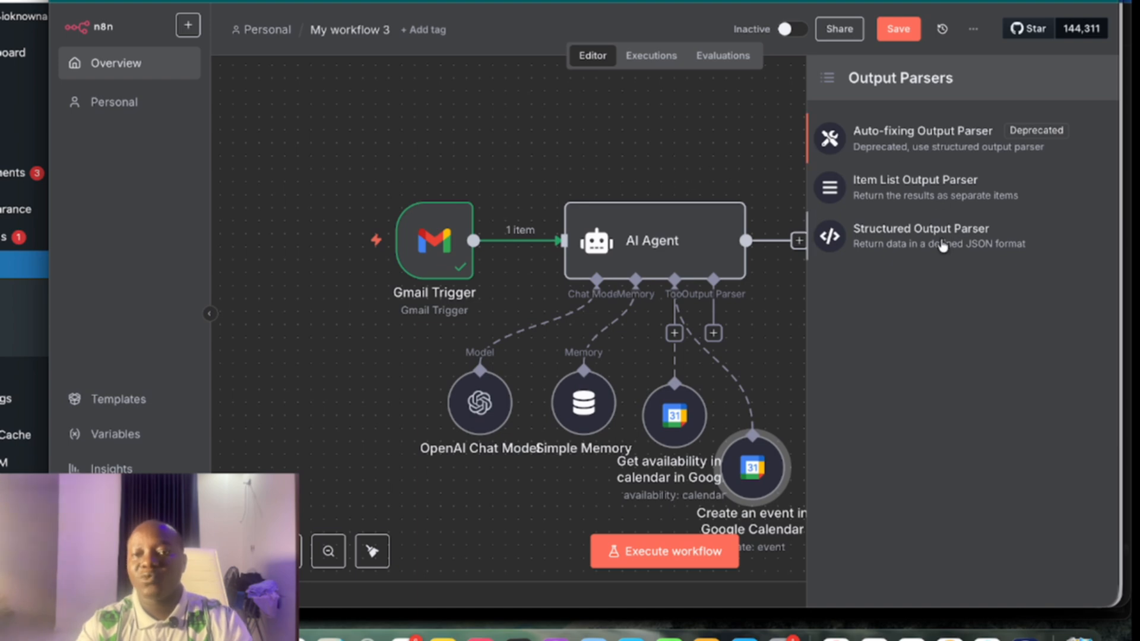
{"action": "left_click", "coordinate": [868, 244]}
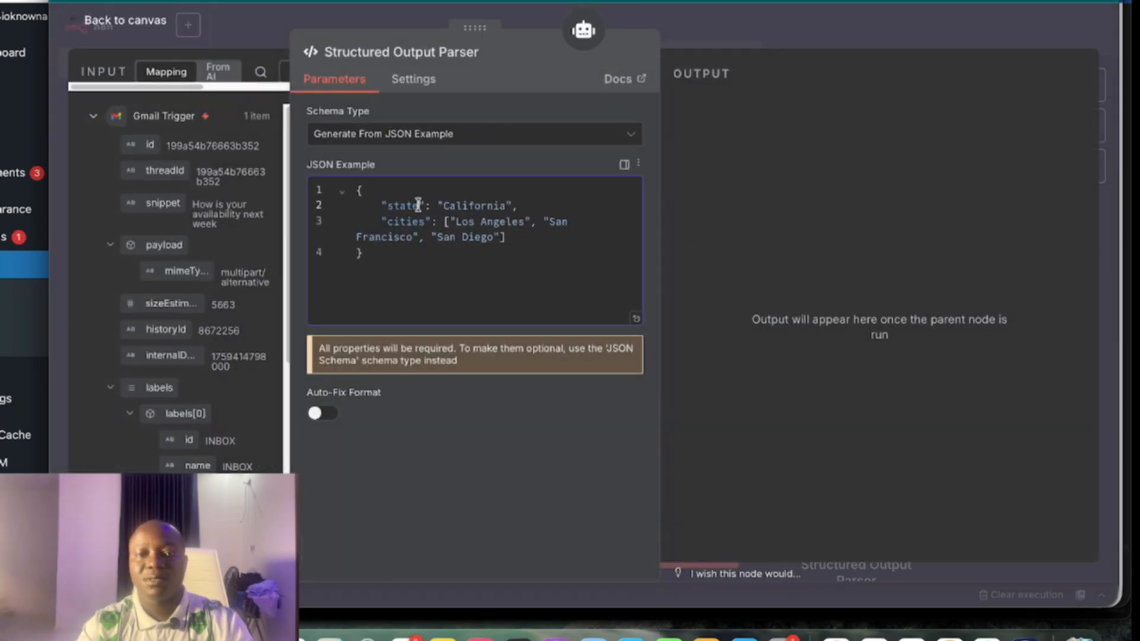
Edit the JSON example to subject "Appointment Time Slots" and message "Here are the availabile time slot"
{"action": "left_click", "coordinate": [422, 206]}
{"action": "key", "text": "BackSpace"}
{"action": "key", "text": "BackSpace"}
{"action": "key", "text": "BackSpace"}
{"action": "key", "text": "BackSpace"}
{"action": "key", "text": "BackSpace"}
{"action": "key", "text": "BackSpace"}
{"action": "key", "text": "BackSpace"}
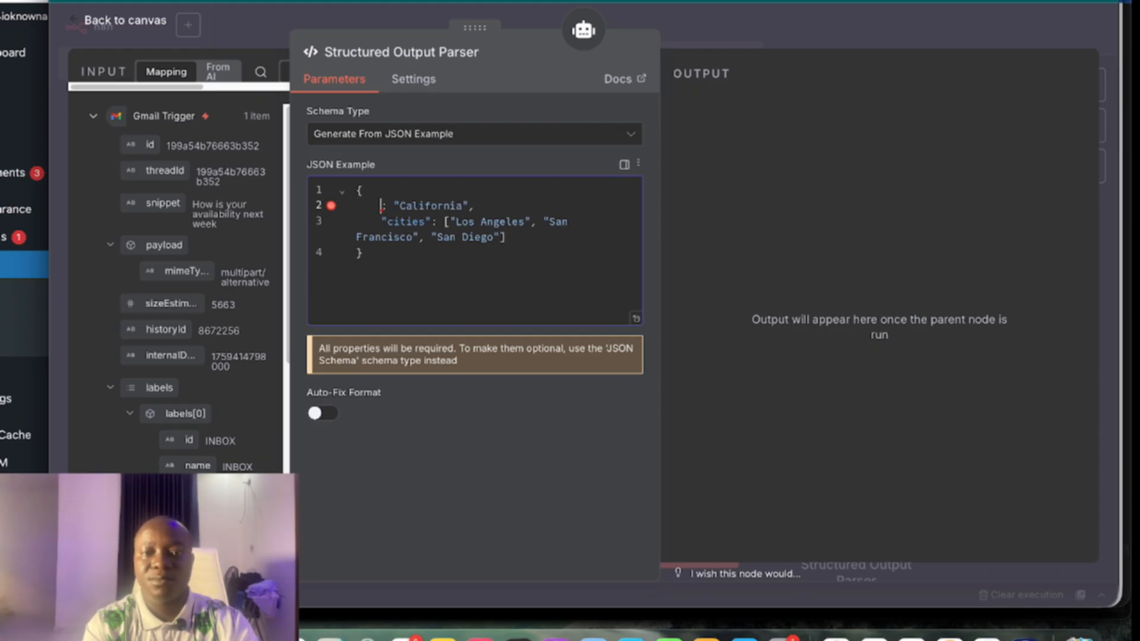
{"action": "type", "text": "\""}
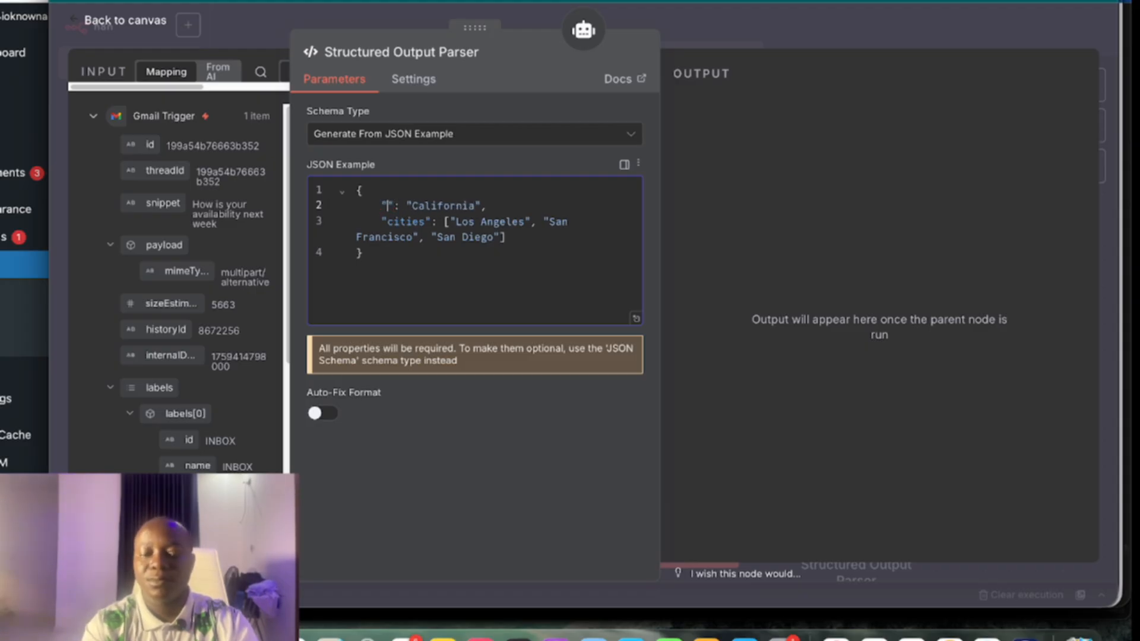
{"action": "type", "text": "subject"}
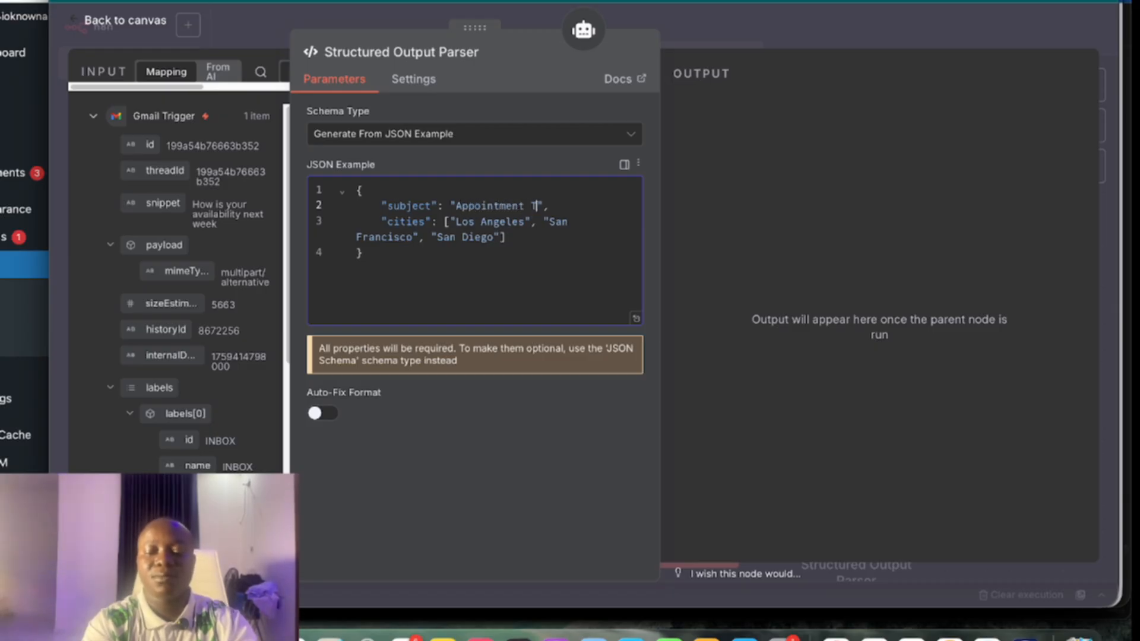
{"action": "type", "text": "ime Slot"}
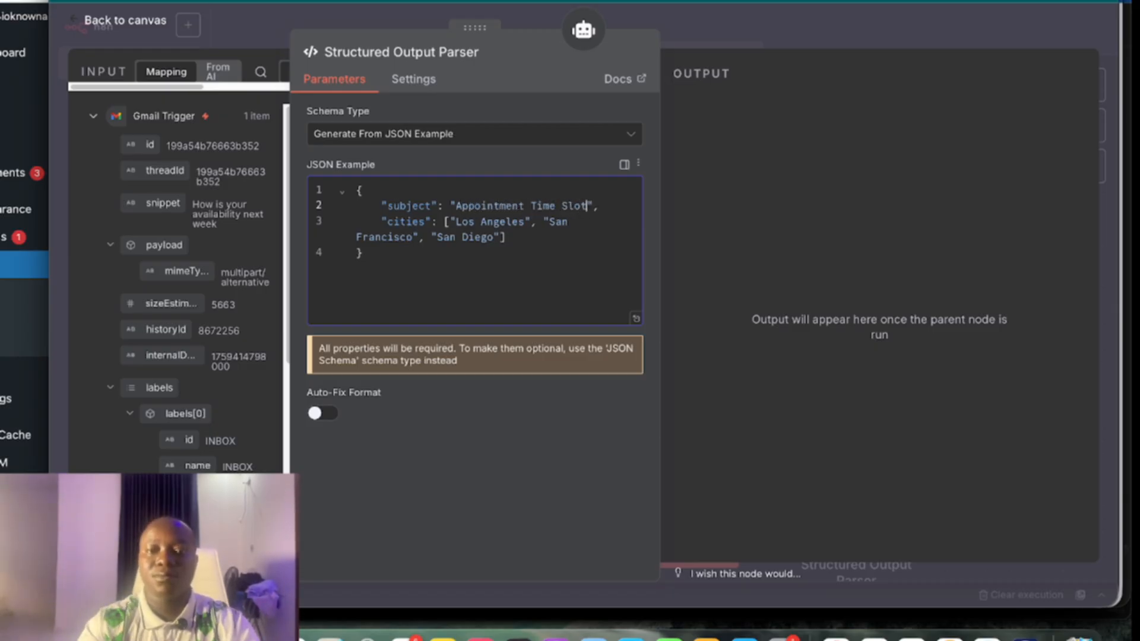
{"action": "type", "text": "s"}
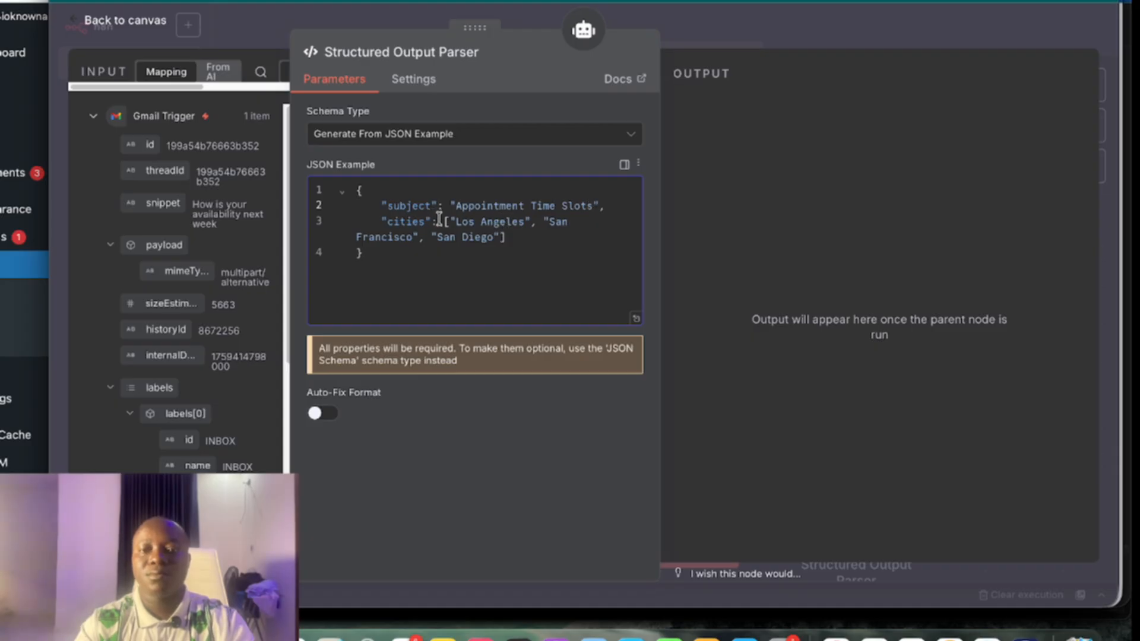
{"action": "left_click_drag", "start_coordinate": [444, 221], "coordinate": [510, 237]}
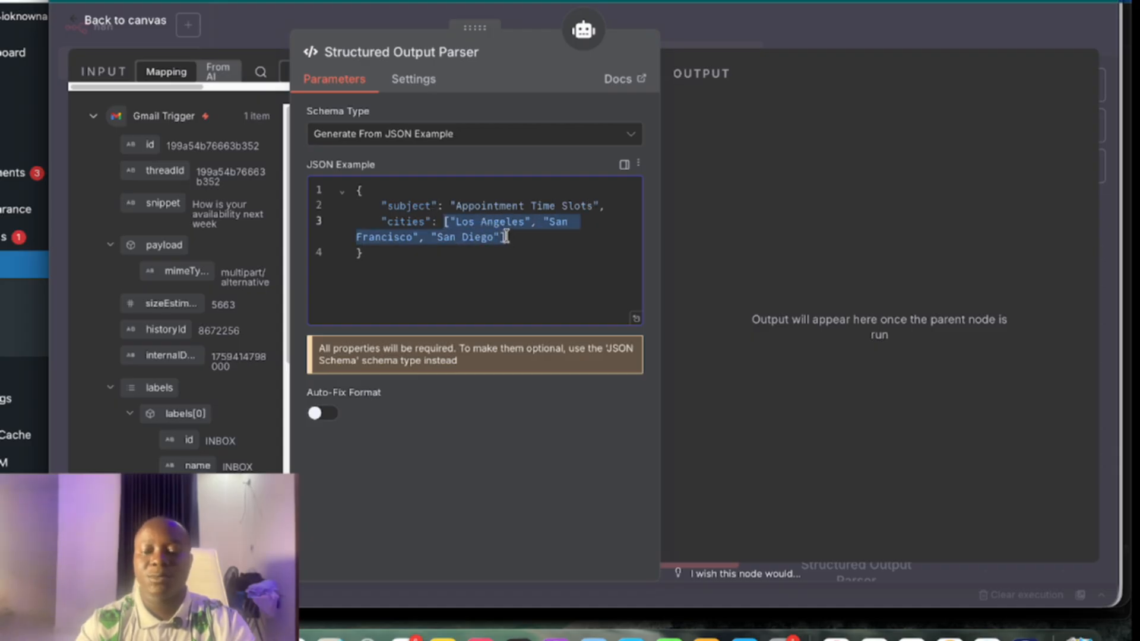
{"action": "type", "text": "\"cities\":"}
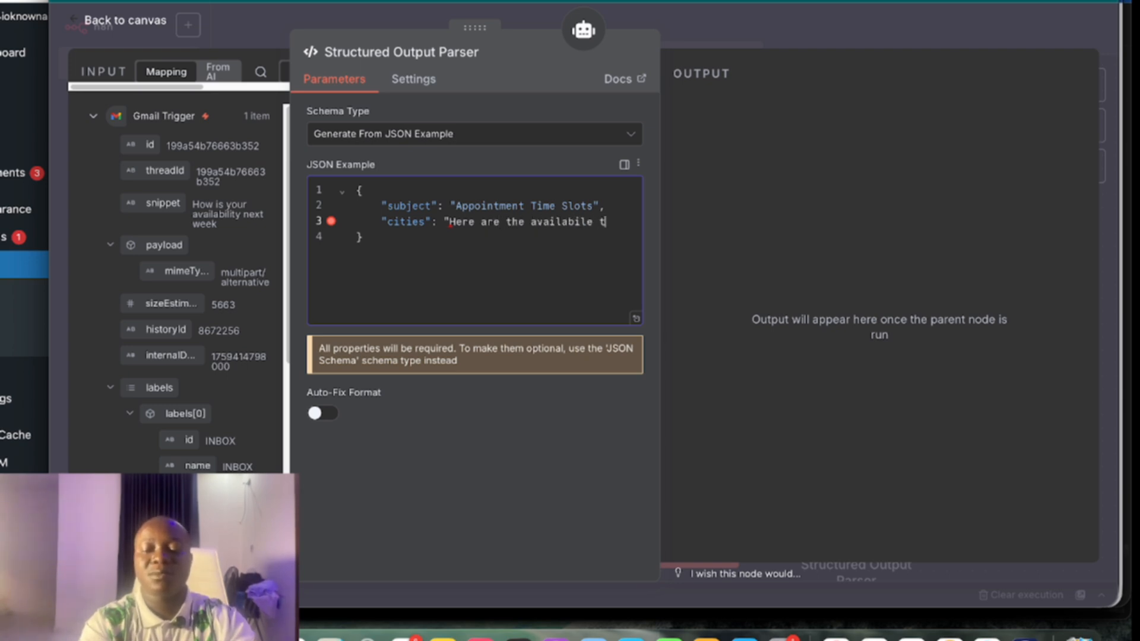
{"action": "type", "text": "Here are the availabile time slot"}
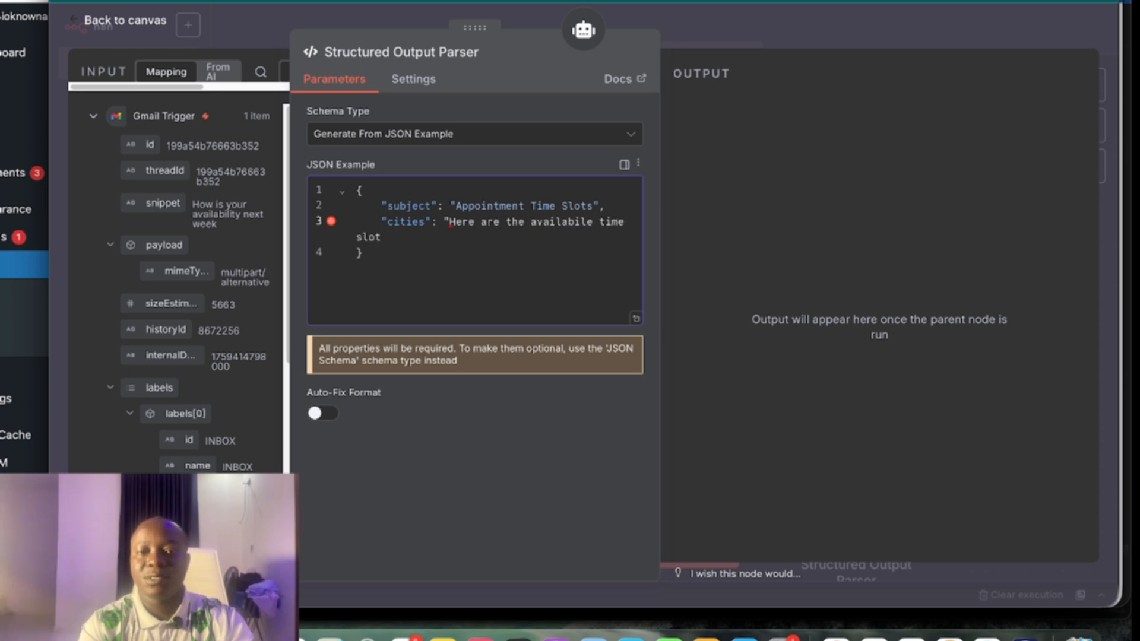
{"action": "type", "text": "\""}
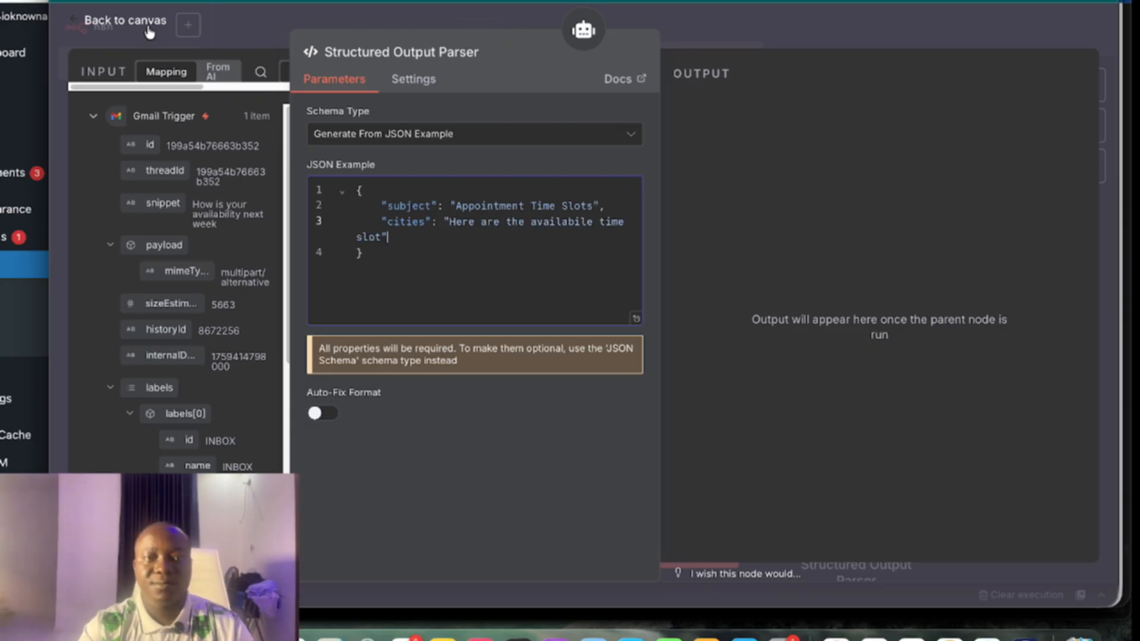
{"action": "left_click", "coordinate": [139, 46]}
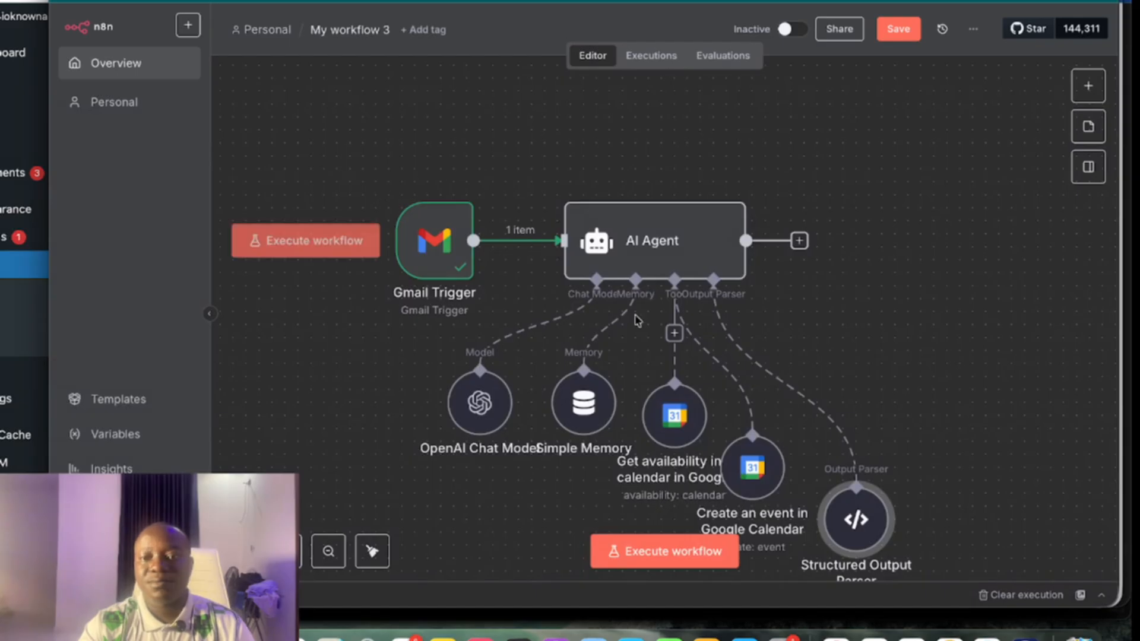
Add a Gmail "Send a message" node after the AI Agent
{"action": "scroll", "coordinate": [629, 310], "scroll_direction": "right", "scroll_amount": 3}
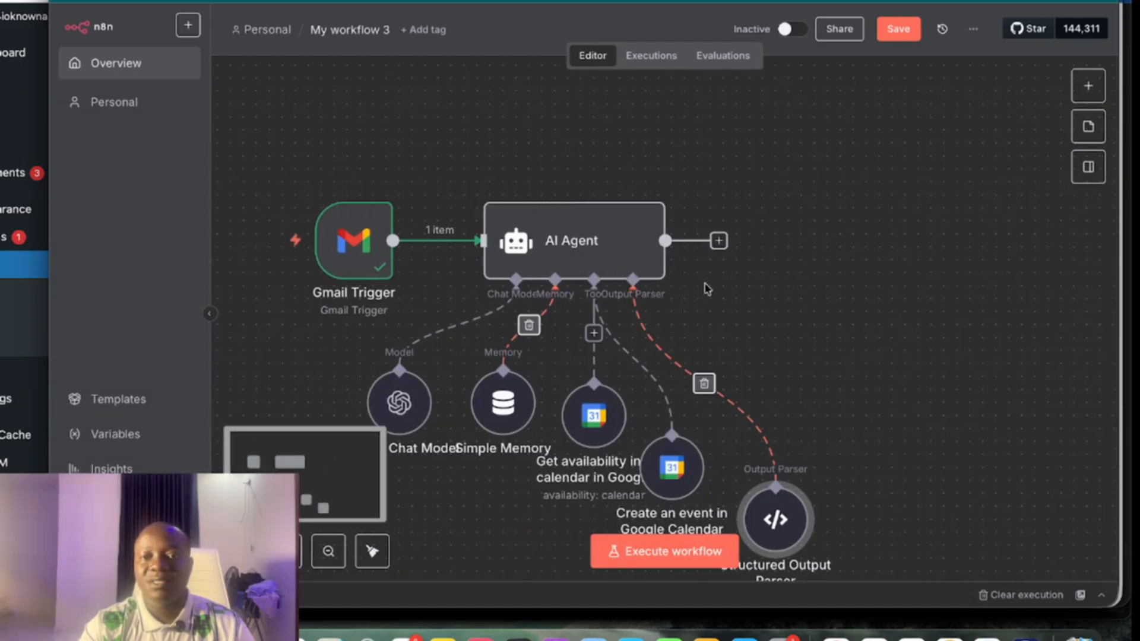
{"action": "left_click", "coordinate": [718, 240]}
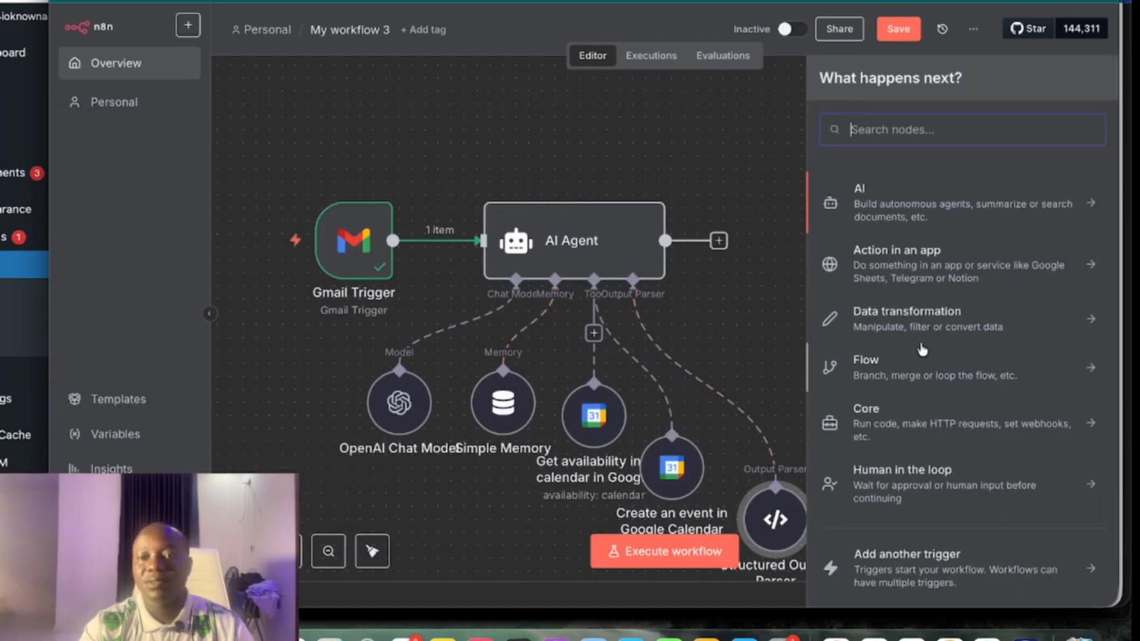
{"action": "type", "text": "gmail"}
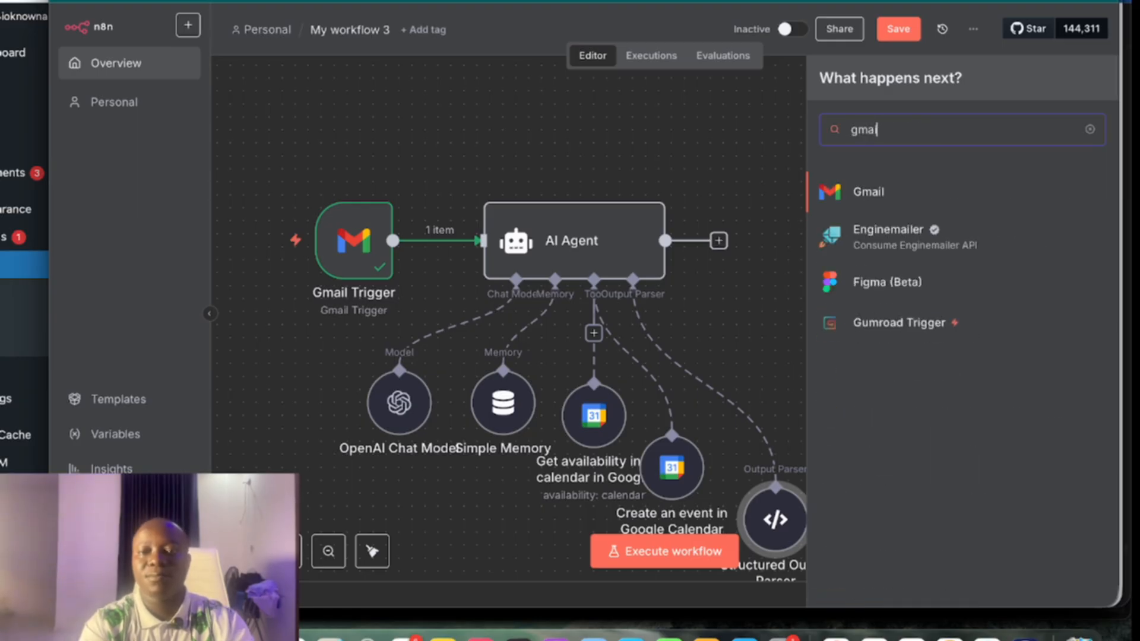
{"action": "left_click", "coordinate": [886, 191]}
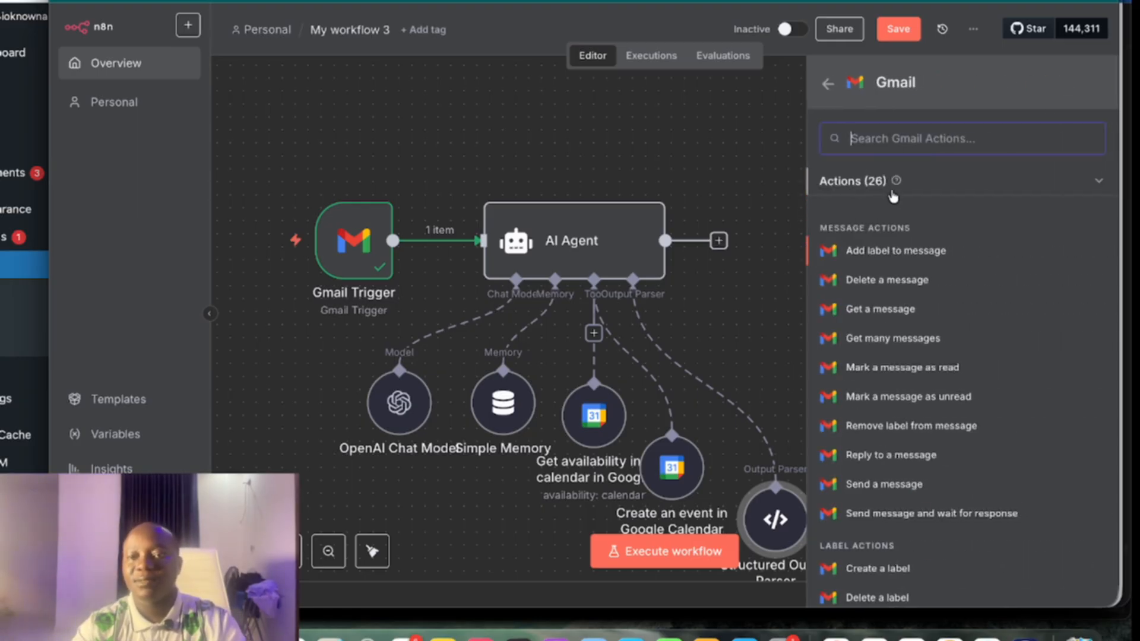
{"action": "scroll", "coordinate": [946, 428], "scroll_direction": "down", "scroll_amount": 2}
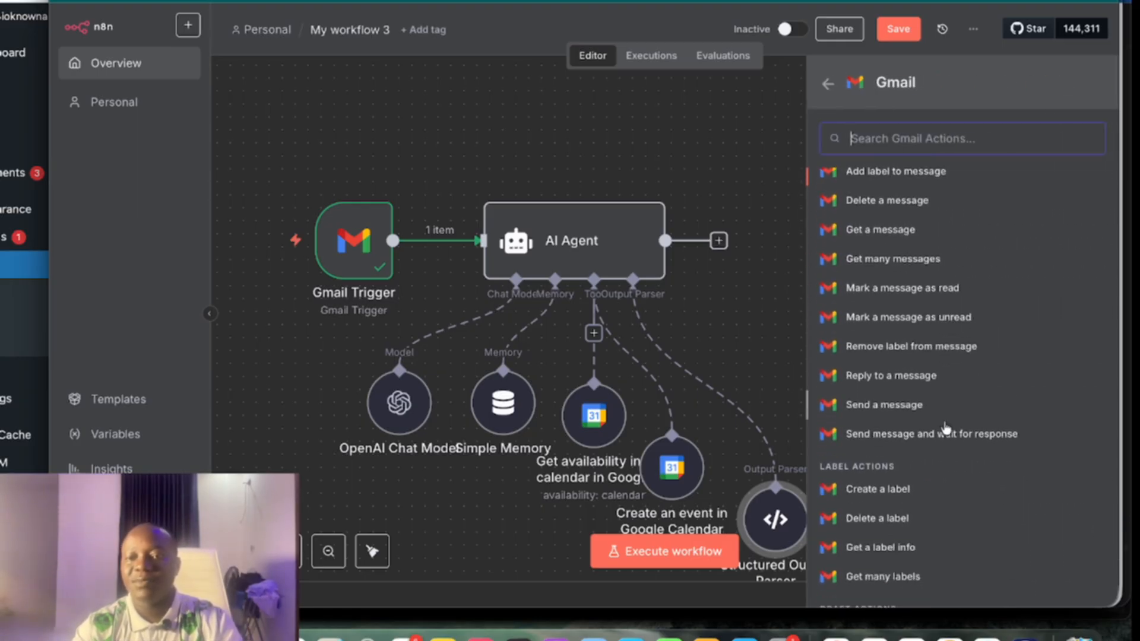
{"action": "left_click", "coordinate": [886, 407]}
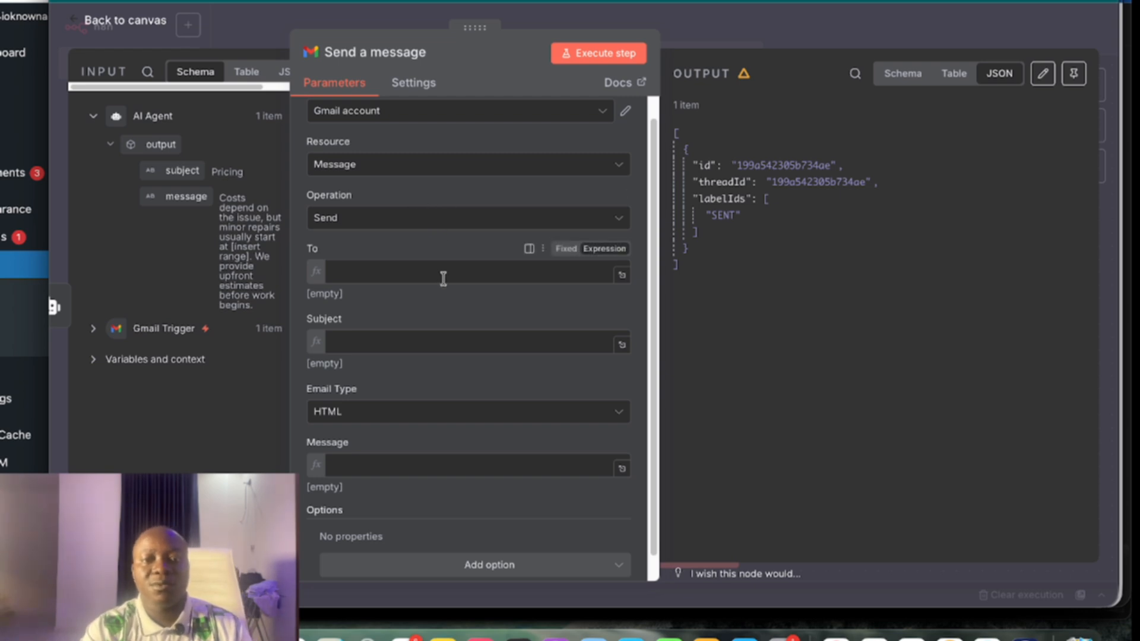
Set the Gmail To field to the Gmail Trigger's From address
{"action": "scroll", "coordinate": [443, 278], "scroll_direction": "down", "scroll_amount": 1}
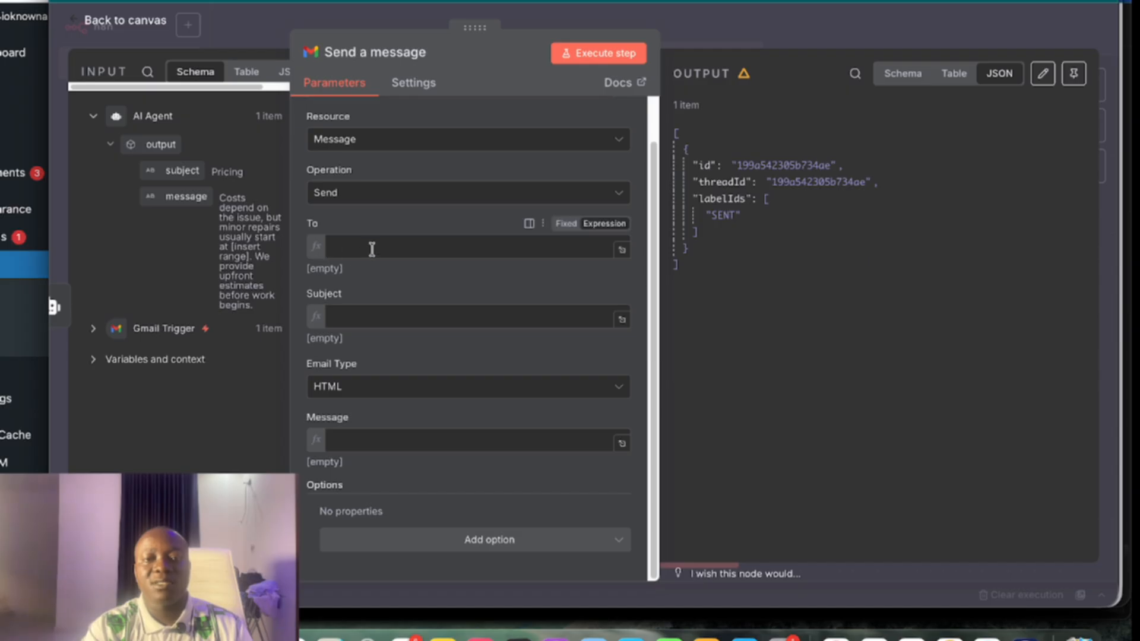
{"action": "left_click", "coordinate": [94, 334]}
{"action": "scroll", "coordinate": [115, 372], "scroll_direction": "down", "scroll_amount": 10}
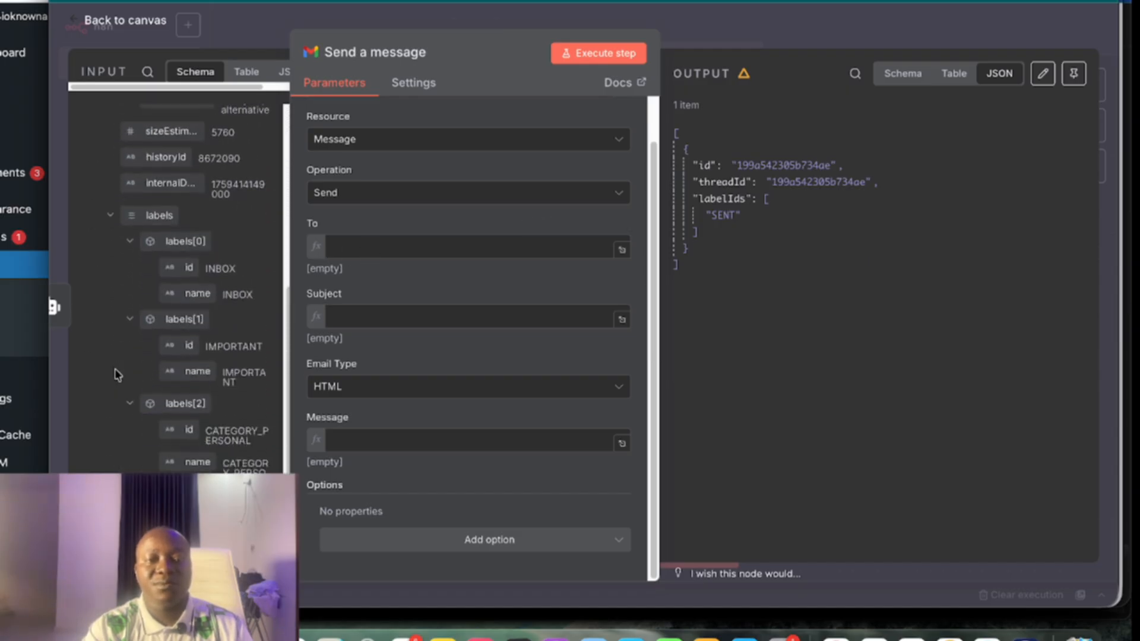
{"action": "scroll", "coordinate": [117, 374], "scroll_direction": "up", "scroll_amount": 5}
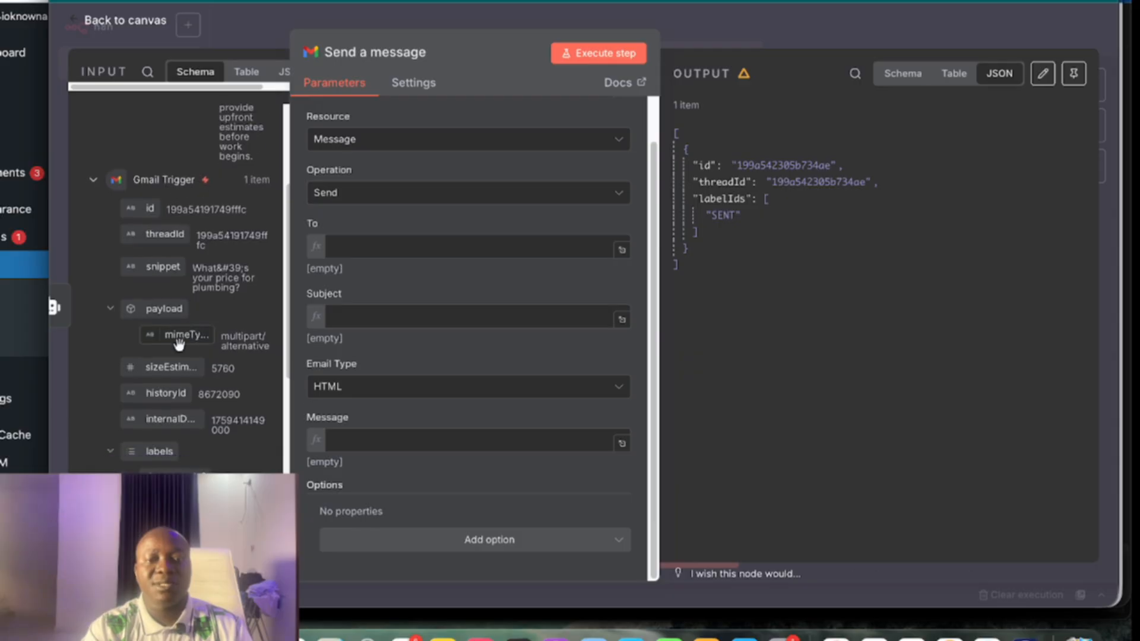
{"action": "scroll", "coordinate": [178, 343], "scroll_direction": "down", "scroll_amount": 8}
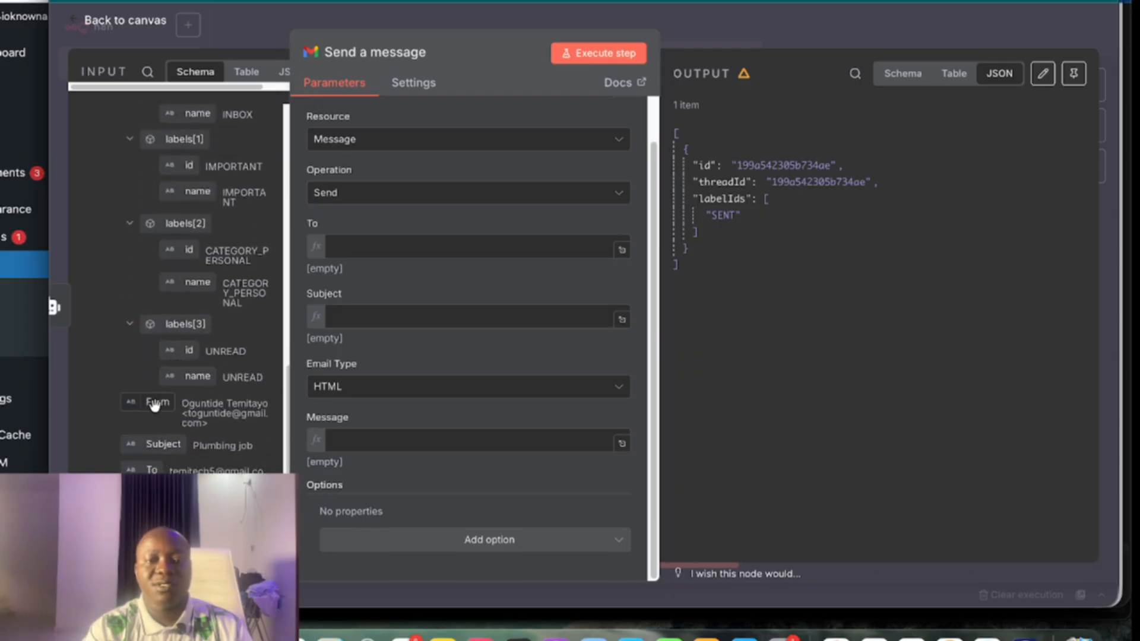
{"action": "left_click_drag", "start_coordinate": [154, 402], "coordinate": [370, 249]}
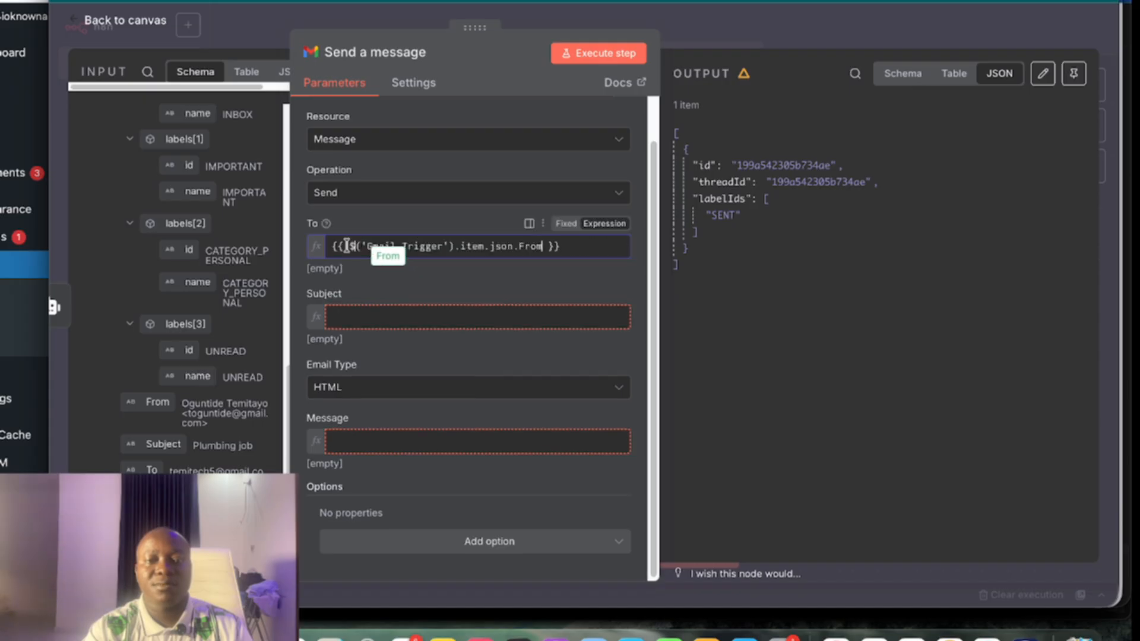
{"action": "left_click", "coordinate": [125, 291]}
Map the AI Agent's output subject and message into the Subject and Message fields
{"action": "scroll", "coordinate": [125, 291], "scroll_direction": "up", "scroll_amount": 4}
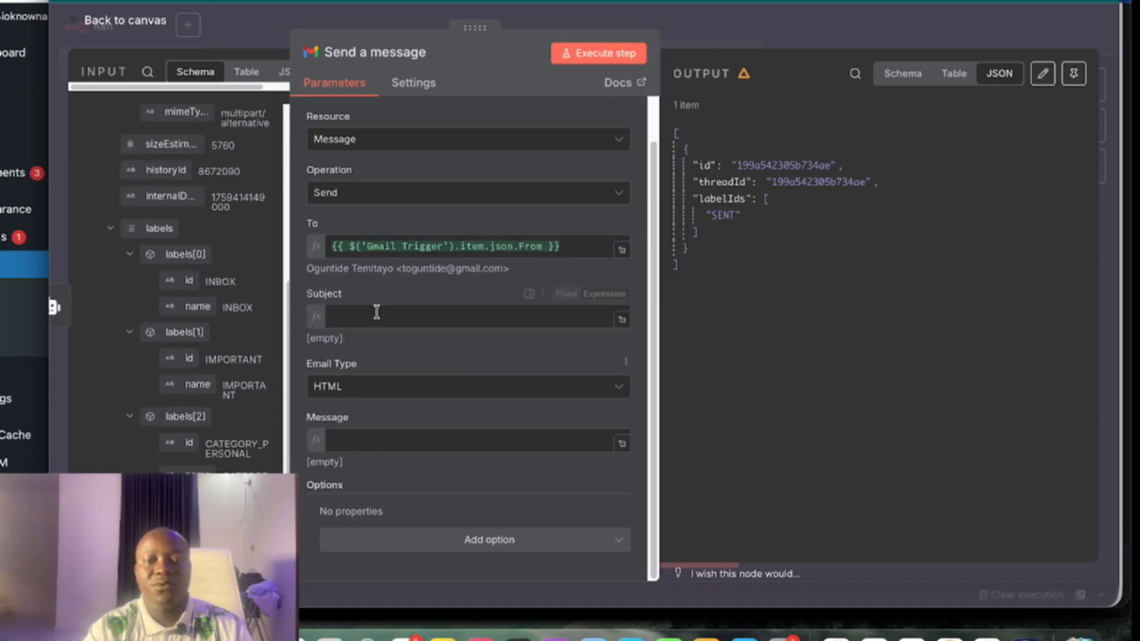
{"action": "scroll", "coordinate": [250, 324], "scroll_direction": "up", "scroll_amount": 8}
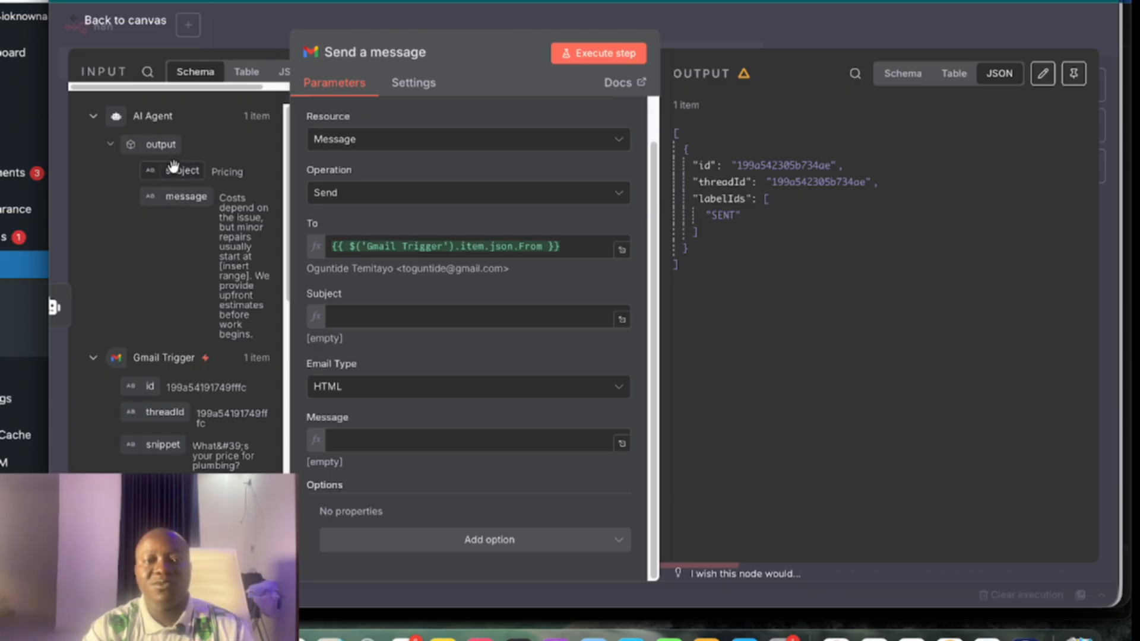
{"action": "left_click_drag", "start_coordinate": [178, 172], "coordinate": [337, 314]}
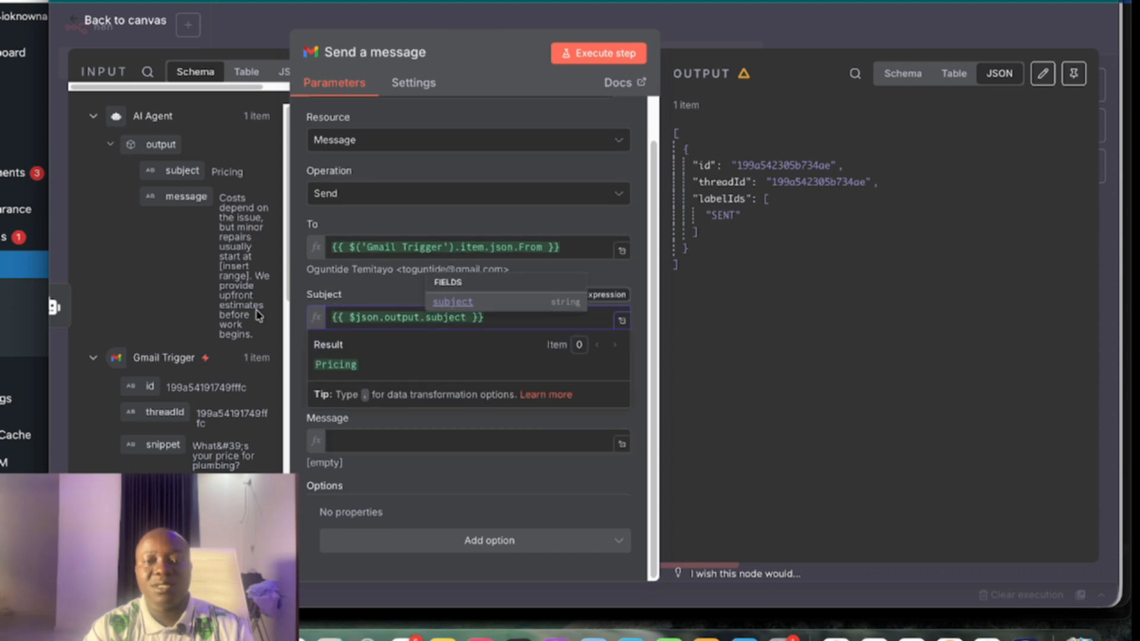
{"action": "left_click", "coordinate": [292, 315]}
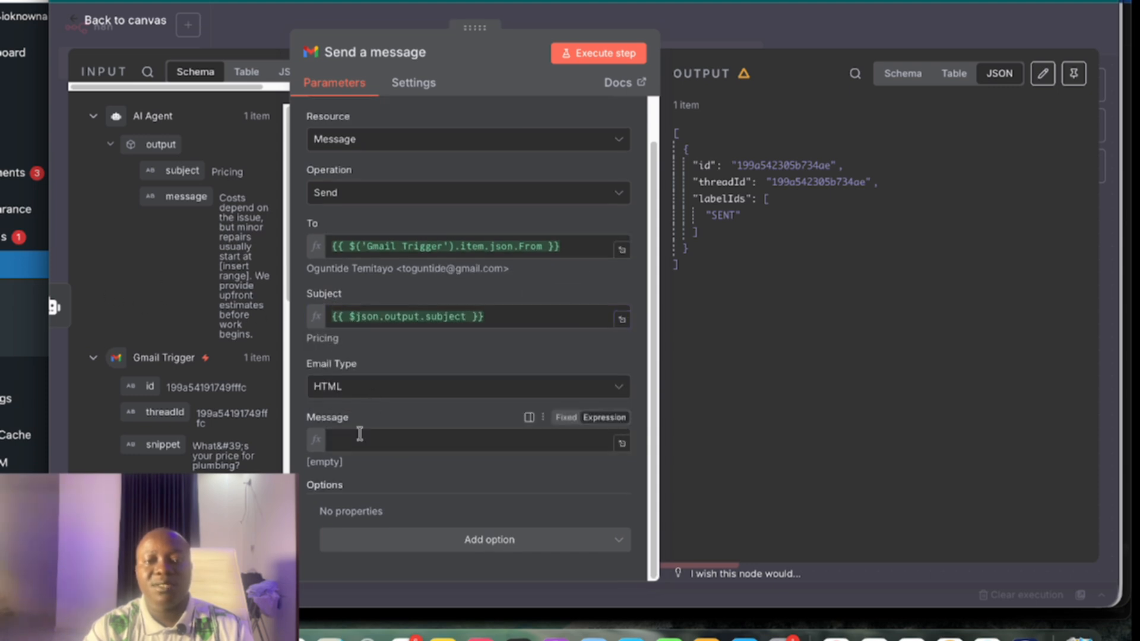
{"action": "left_click_drag", "start_coordinate": [169, 203], "coordinate": [351, 441]}
{"action": "left_click", "coordinate": [372, 413]}
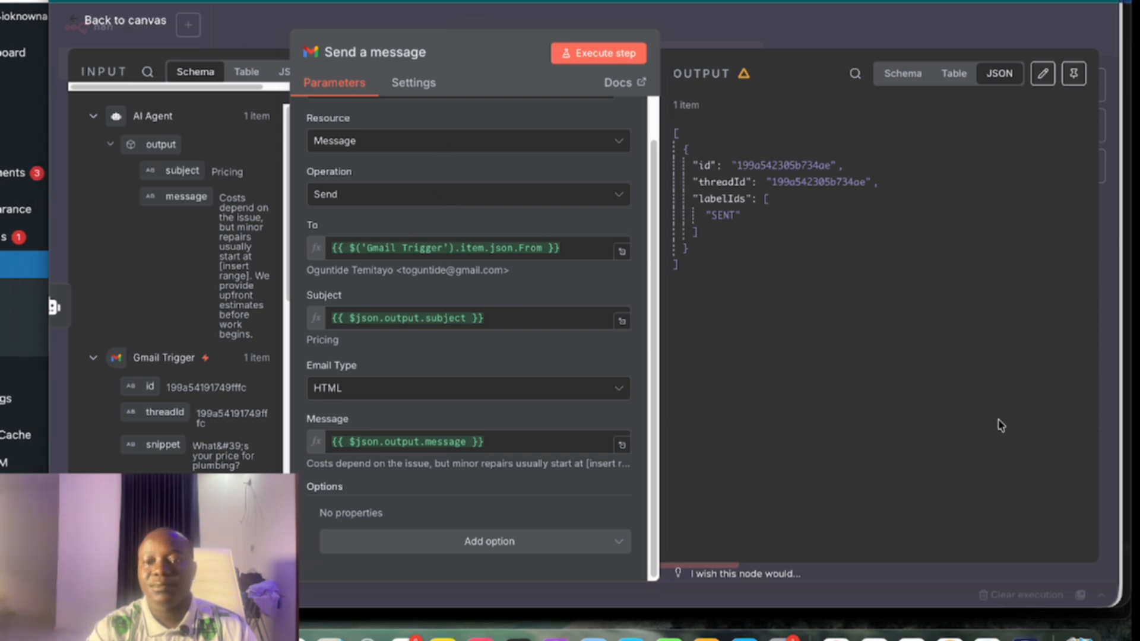
{"action": "key", "text": "Escape"}
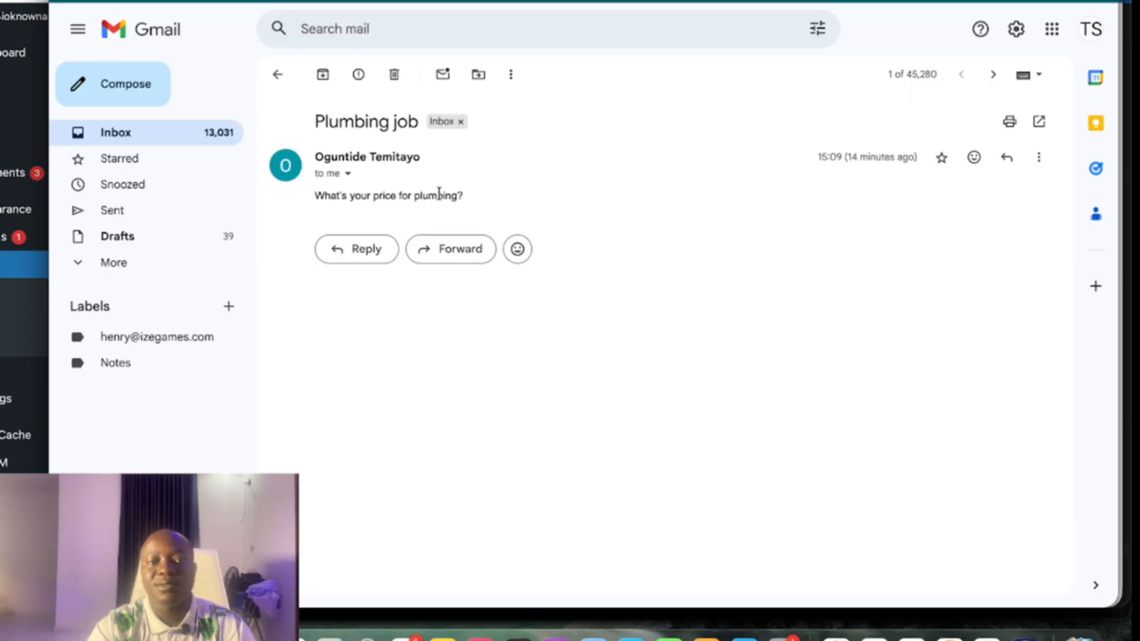
Open Sent mail and read the agent's Pricing reply
{"action": "left_click", "coordinate": [164, 213]}
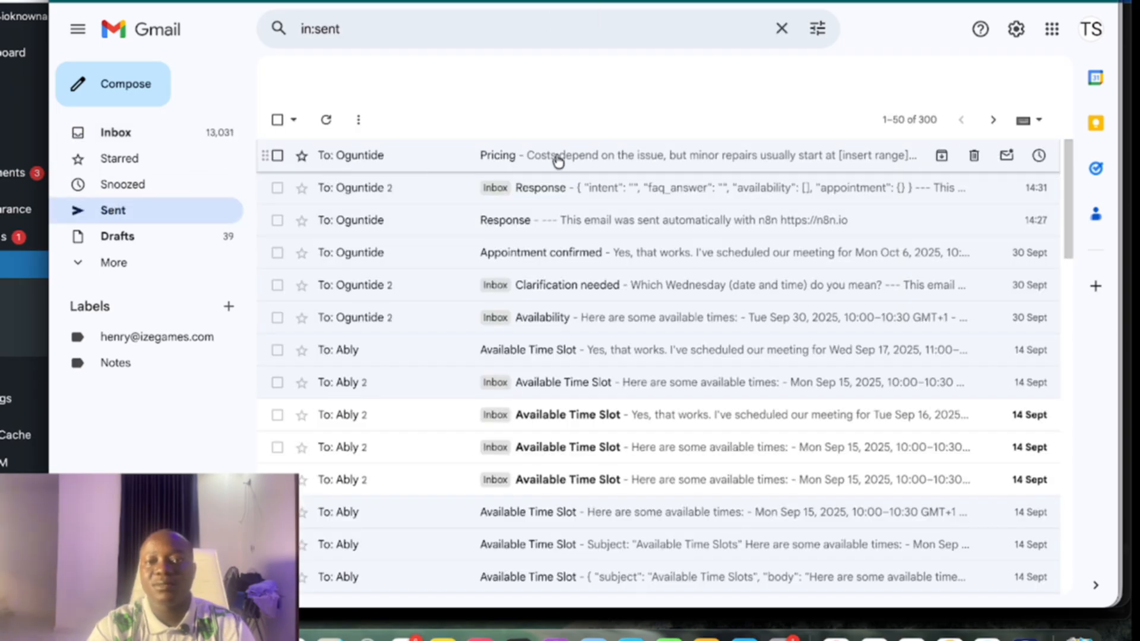
{"action": "left_click", "coordinate": [605, 164]}
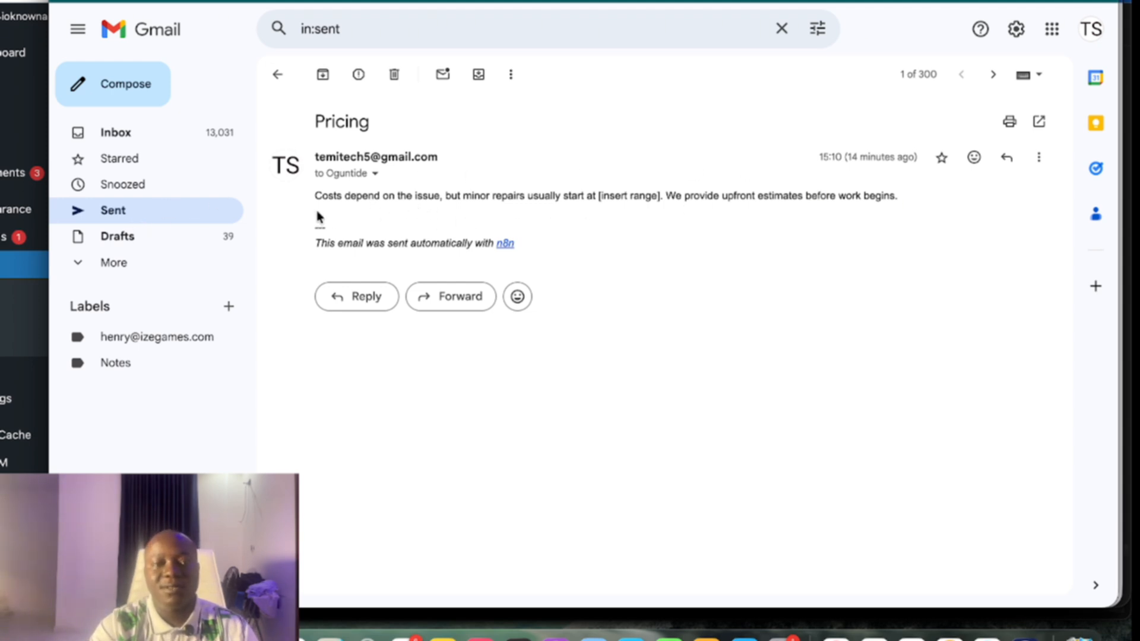
{"action": "left_click", "coordinate": [279, 72]}
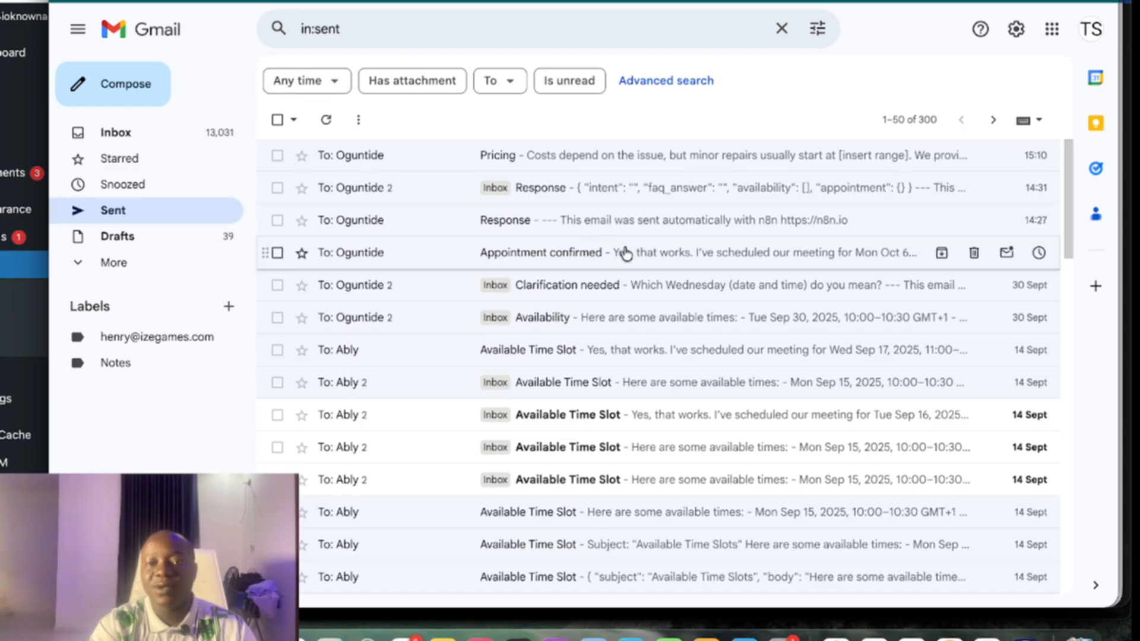
Check the Appointment confirmed email and the Availability thread, then return to Sent
{"action": "left_click", "coordinate": [626, 255]}
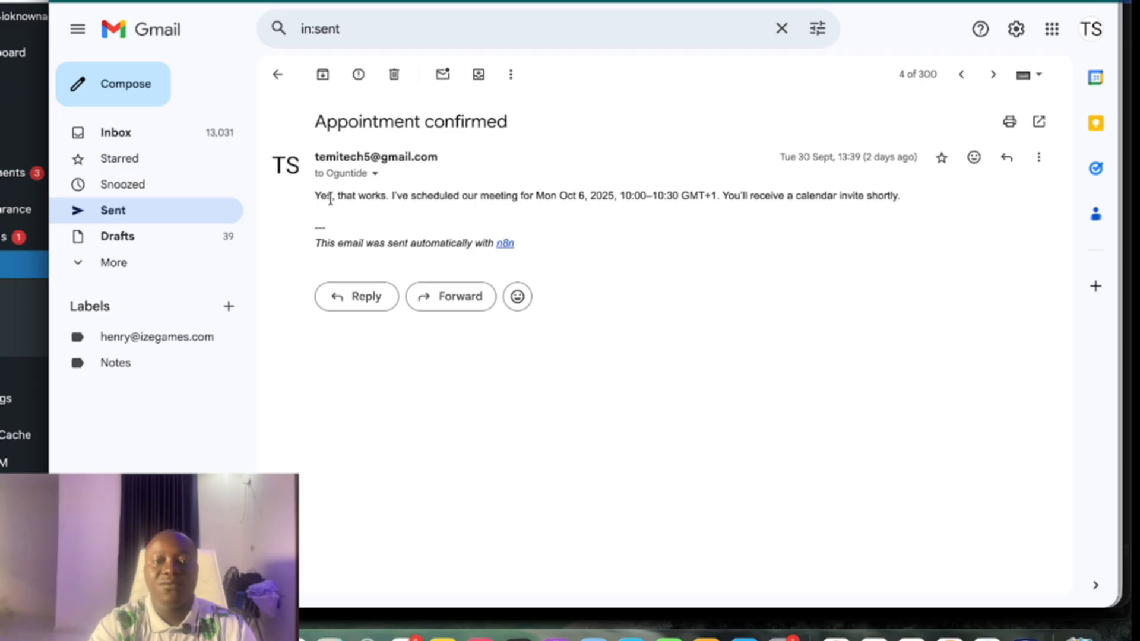
{"action": "left_click", "coordinate": [123, 215]}
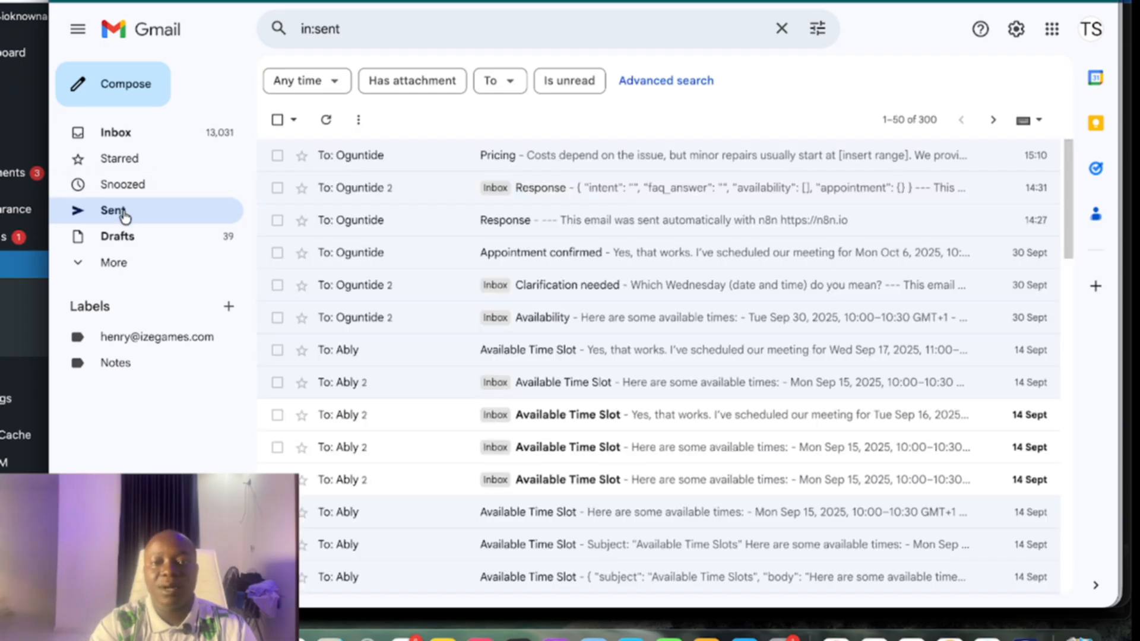
{"action": "left_click", "coordinate": [734, 327]}
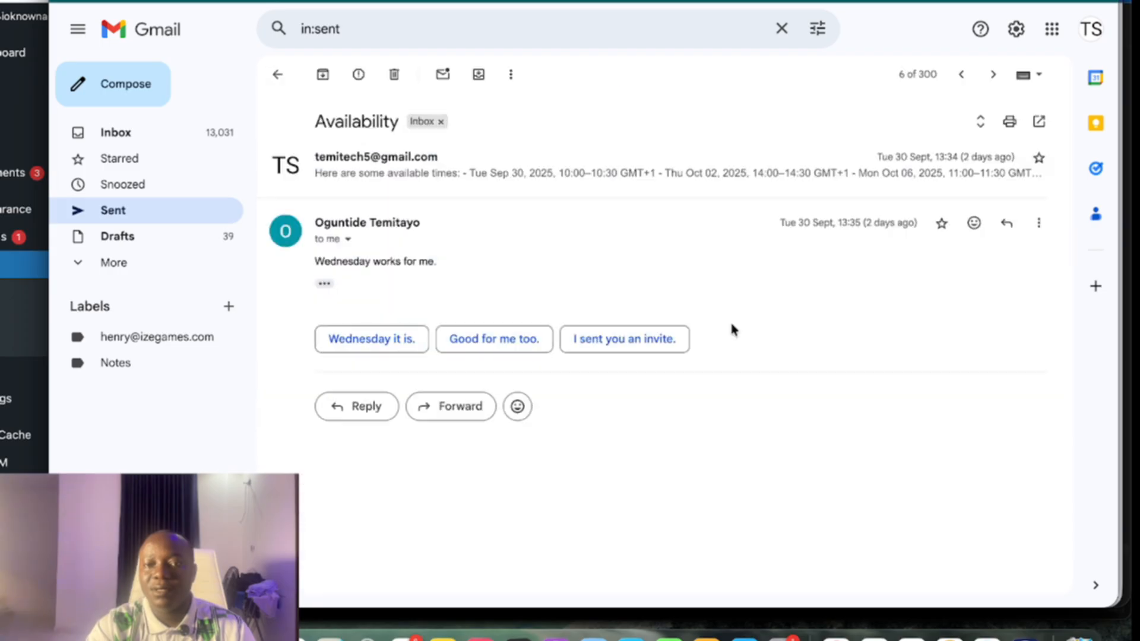
{"action": "left_click", "coordinate": [547, 173]}
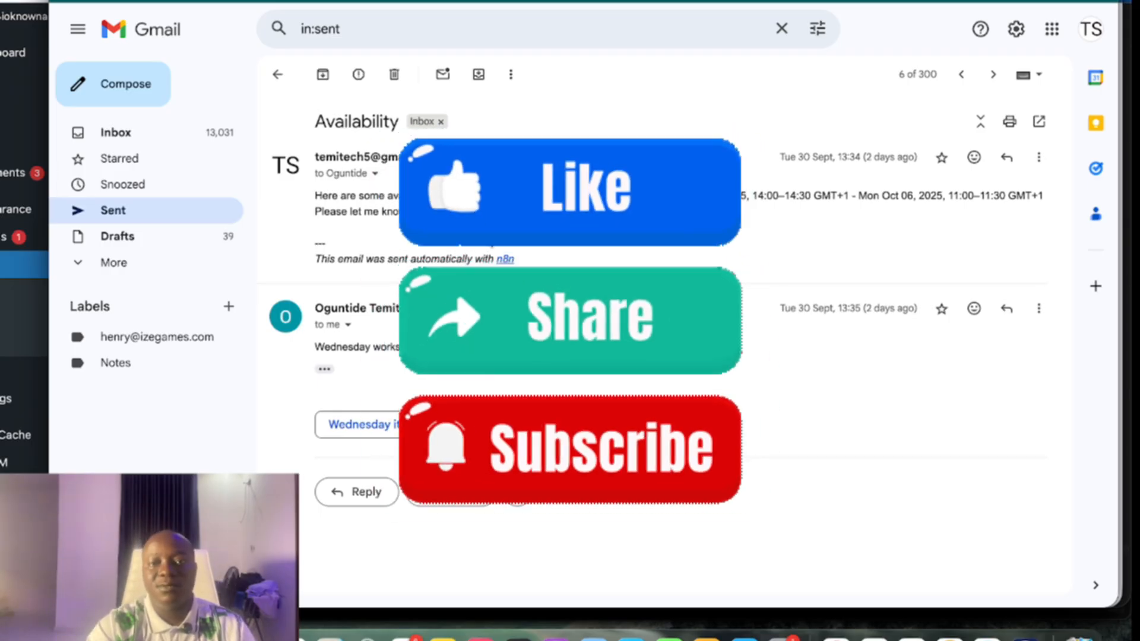
{"action": "left_click", "coordinate": [276, 75]}
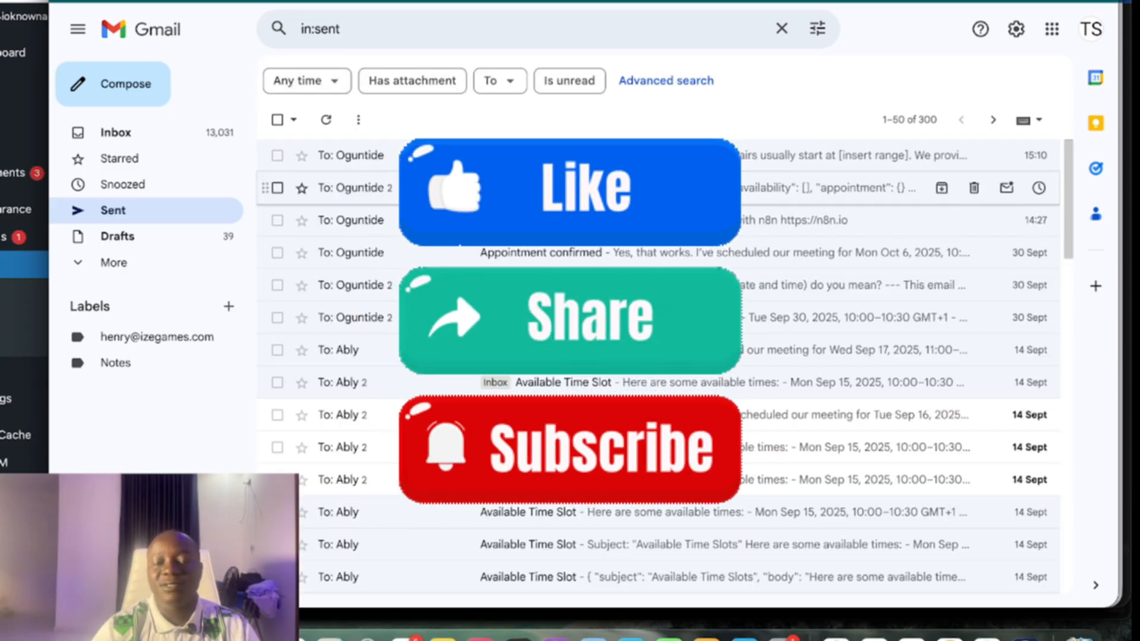